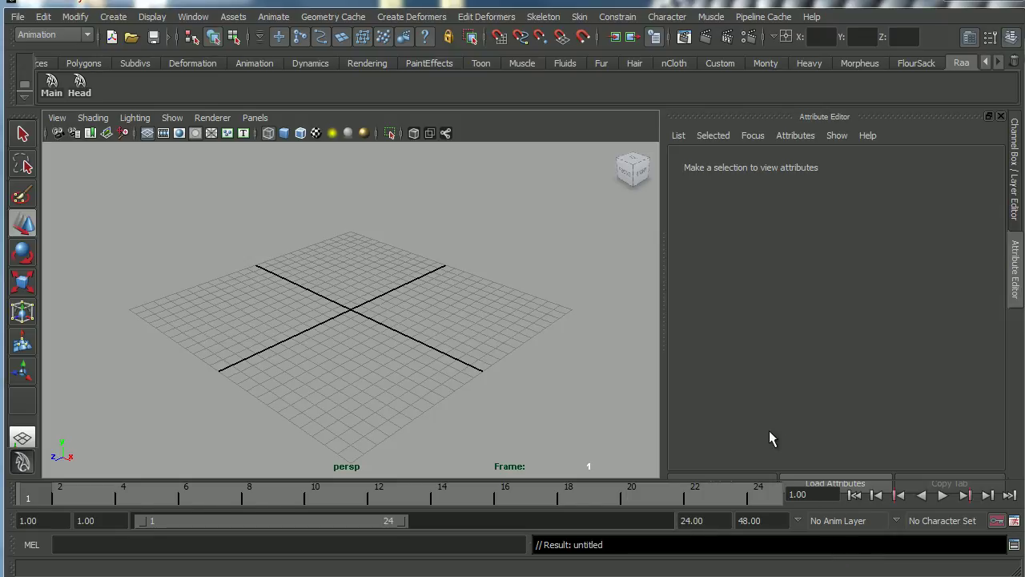
Show the Channel Box / Layer Editor and copy the scorpion rig's web address from the project brief in OpenOffice Writer.
{"action": "left_click", "coordinate": [1011, 193]}
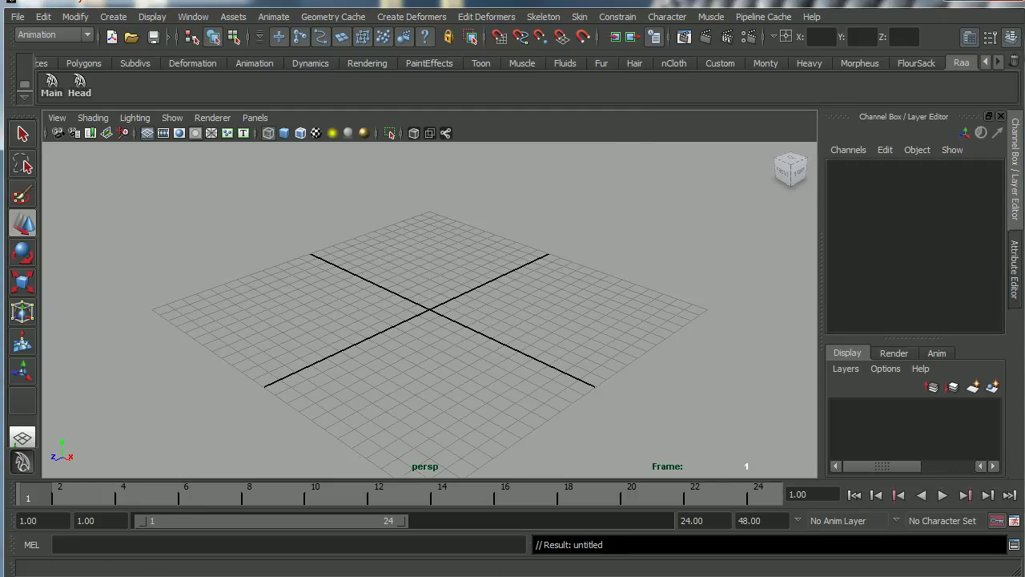
{"action": "key", "text": "alt+Tab"}
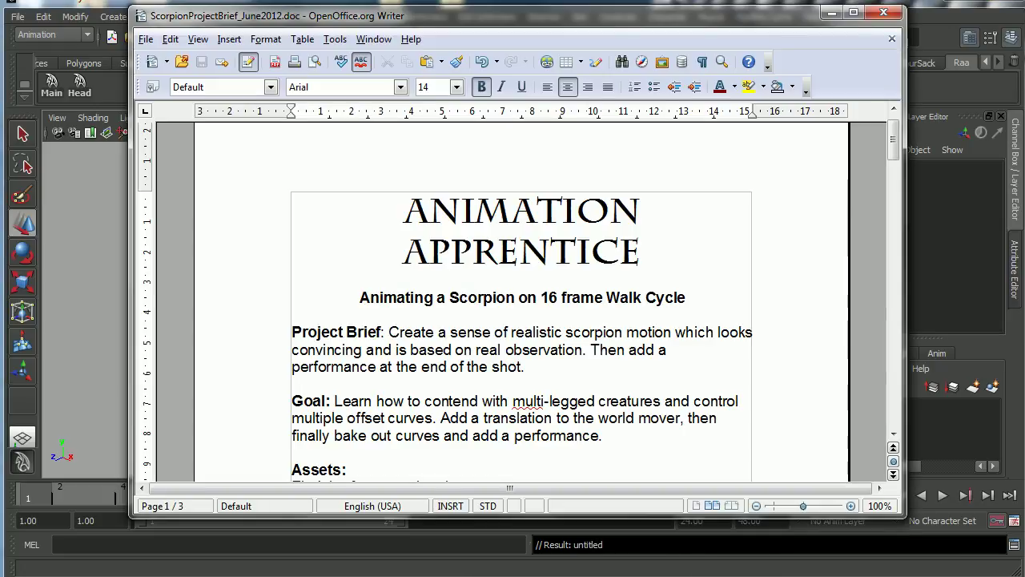
{"action": "left_click_drag", "start_coordinate": [894, 148], "coordinate": [897, 182]}
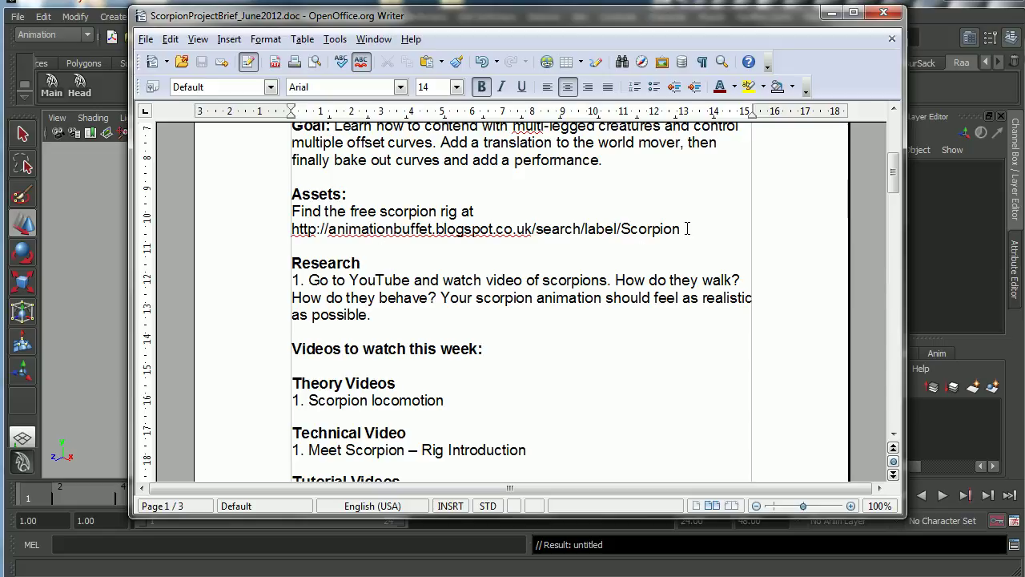
{"action": "left_click_drag", "start_coordinate": [687, 228], "coordinate": [291, 232]}
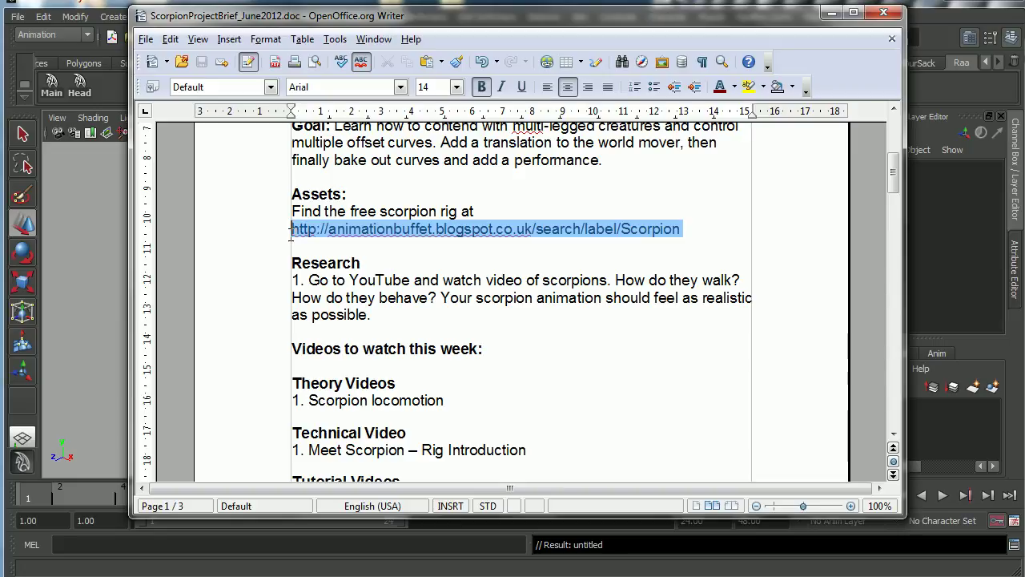
{"action": "right_click", "coordinate": [303, 232]}
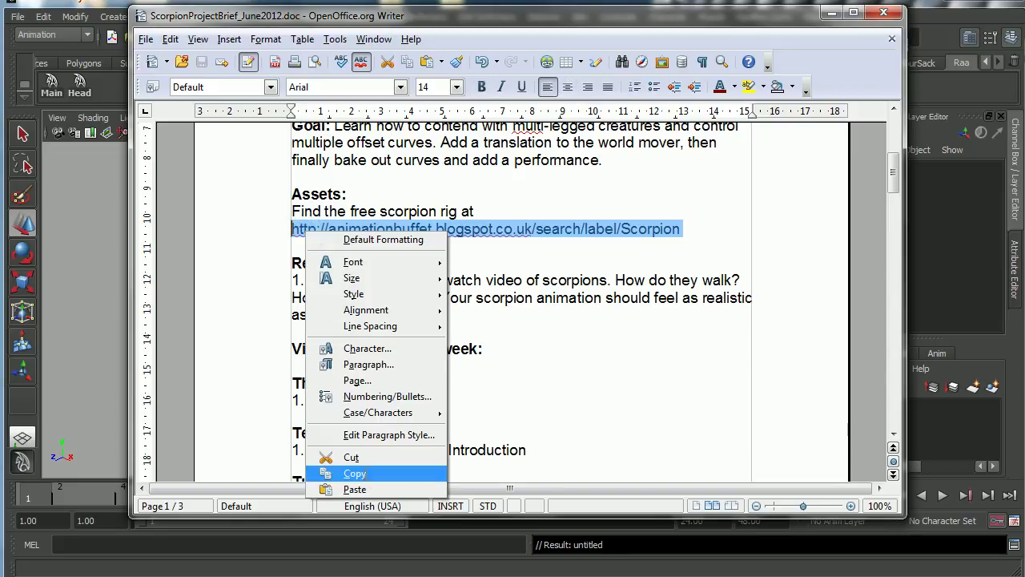
{"action": "left_click", "coordinate": [365, 473]}
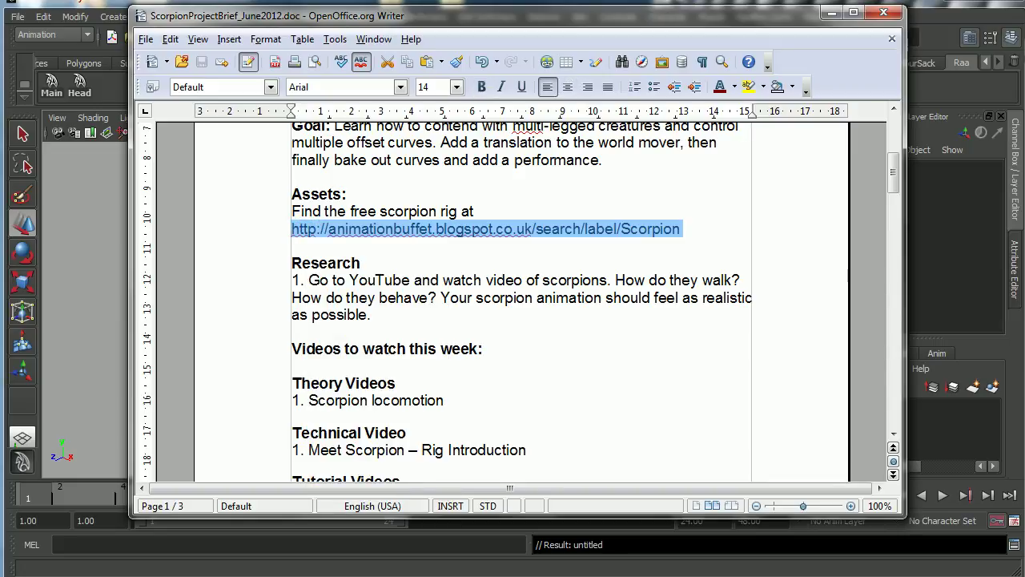
Switch to the Chrome browser and open the copied address animationbuffet.blogspot.co.uk/search/label/Scorpion.
{"action": "key", "text": "alt+Tab"}
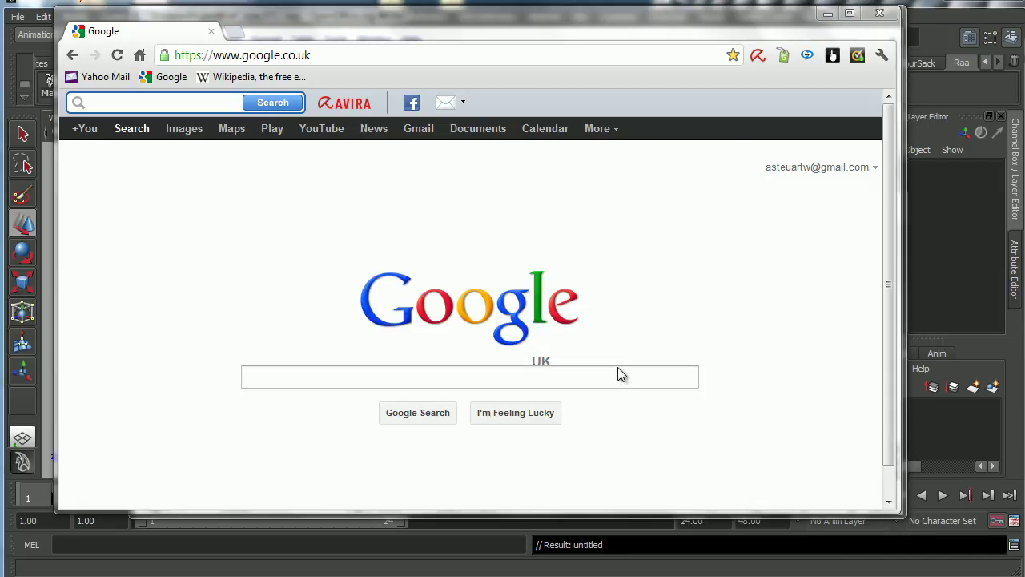
{"action": "left_click", "coordinate": [289, 378]}
{"action": "left_click", "coordinate": [326, 56]}
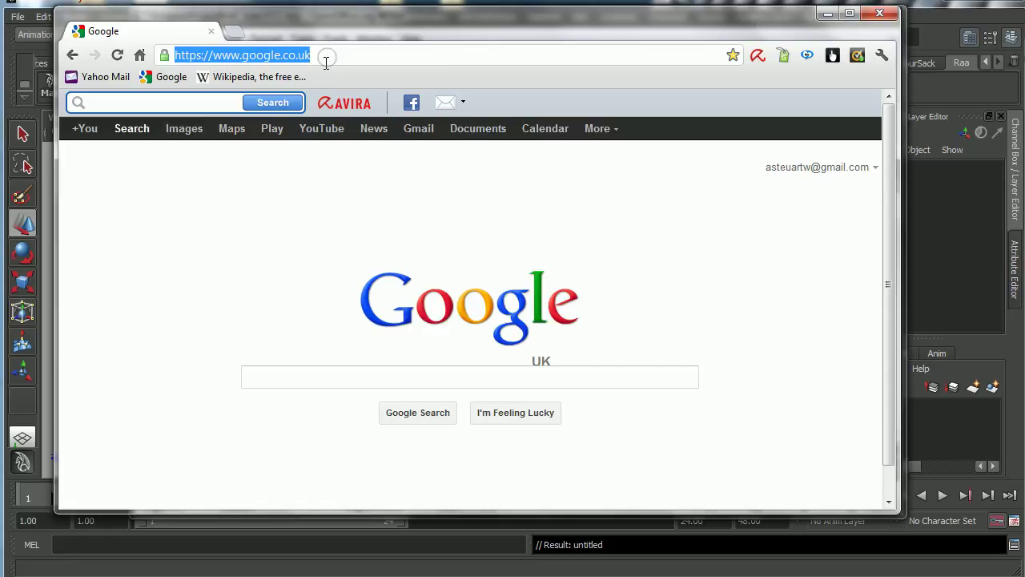
{"action": "key", "text": "ctrl"}
{"action": "key", "text": "ctrl+v"}
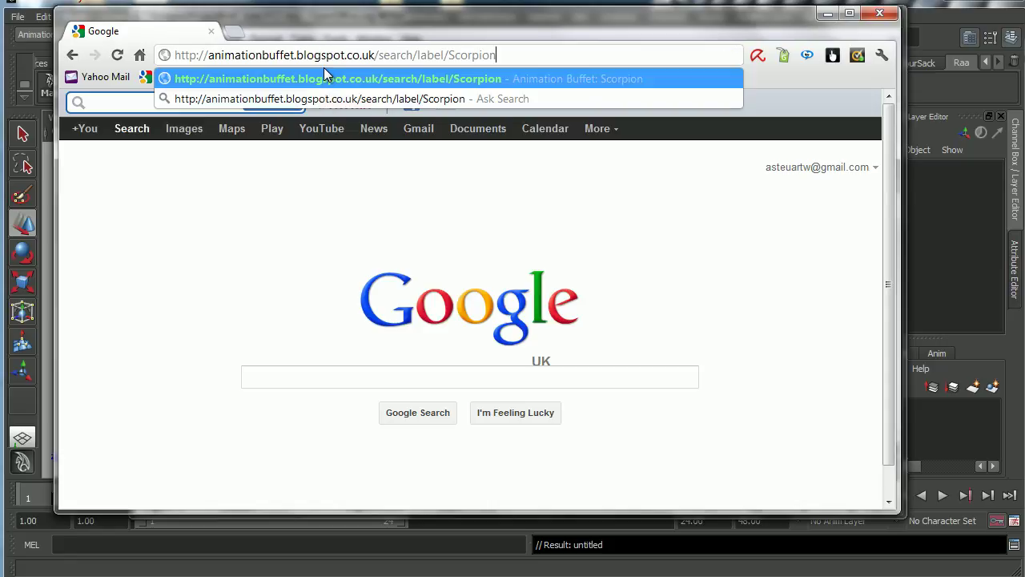
{"action": "left_click", "coordinate": [328, 75]}
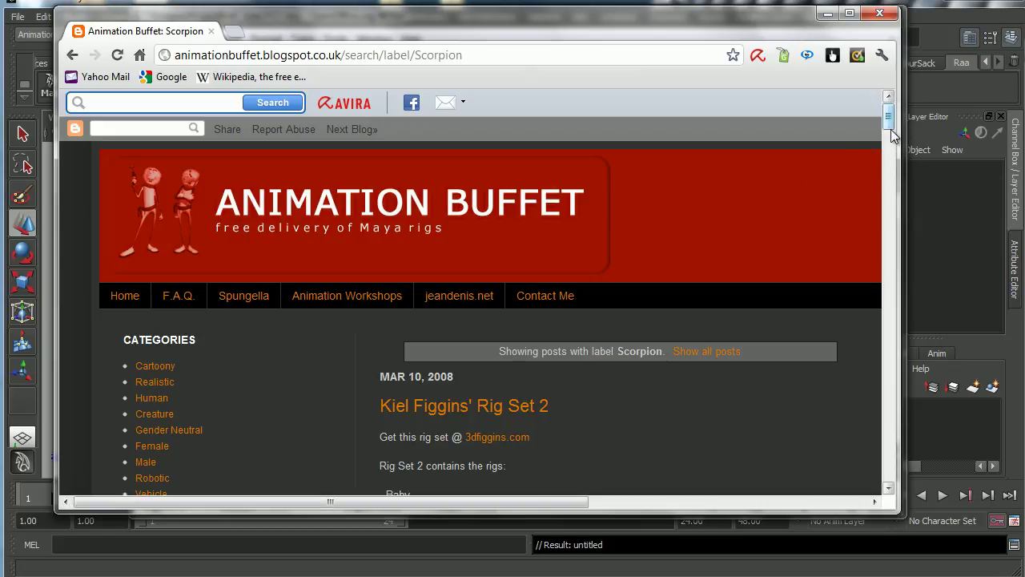
Look over the Rig Set 2 post containing the scorpion rig, and return to Maya with the browser and brief minimized.
{"action": "left_click_drag", "start_coordinate": [889, 120], "coordinate": [887, 141]}
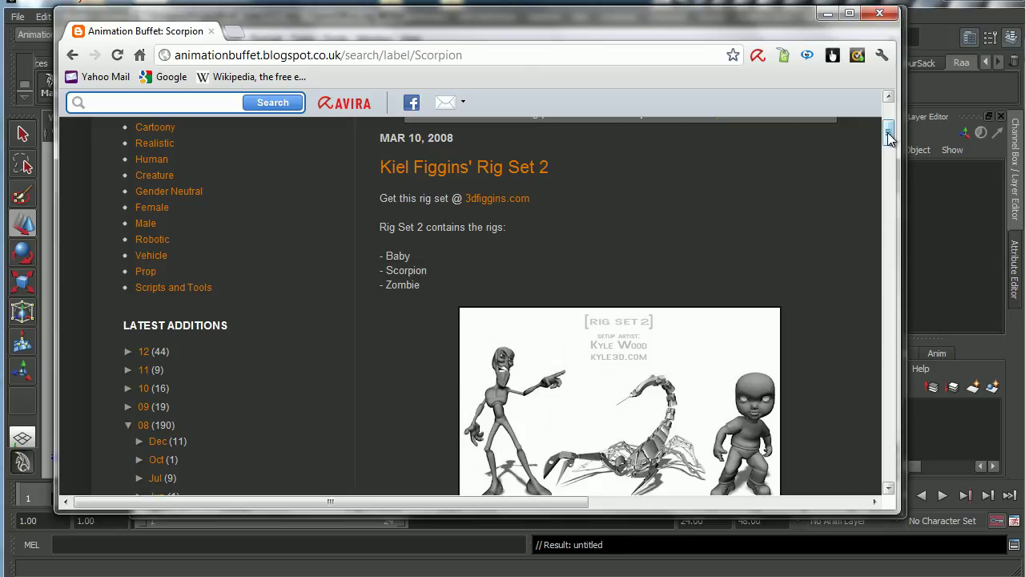
{"action": "left_click_drag", "start_coordinate": [888, 139], "coordinate": [889, 142]}
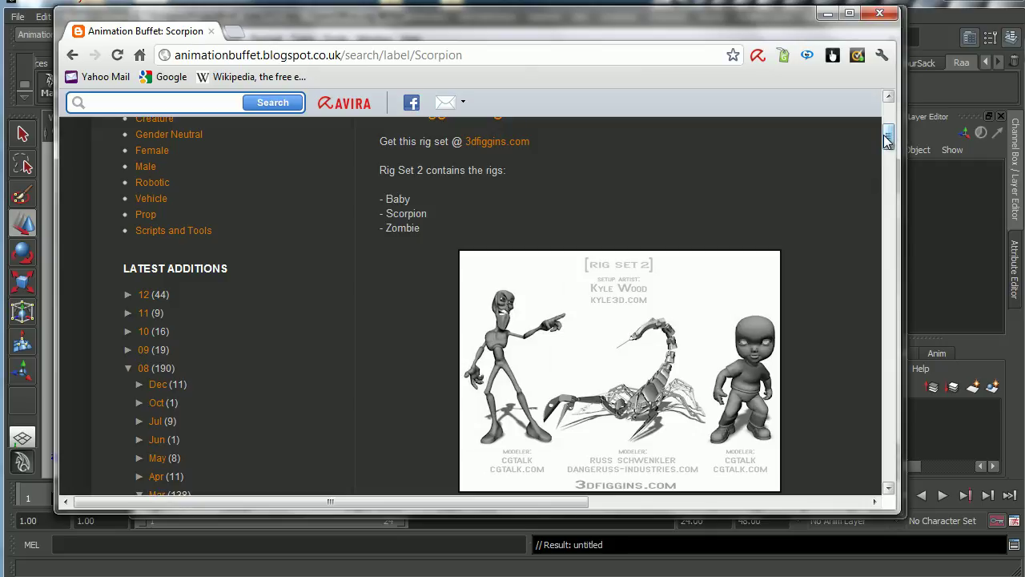
{"action": "left_click_drag", "start_coordinate": [889, 140], "coordinate": [888, 143]}
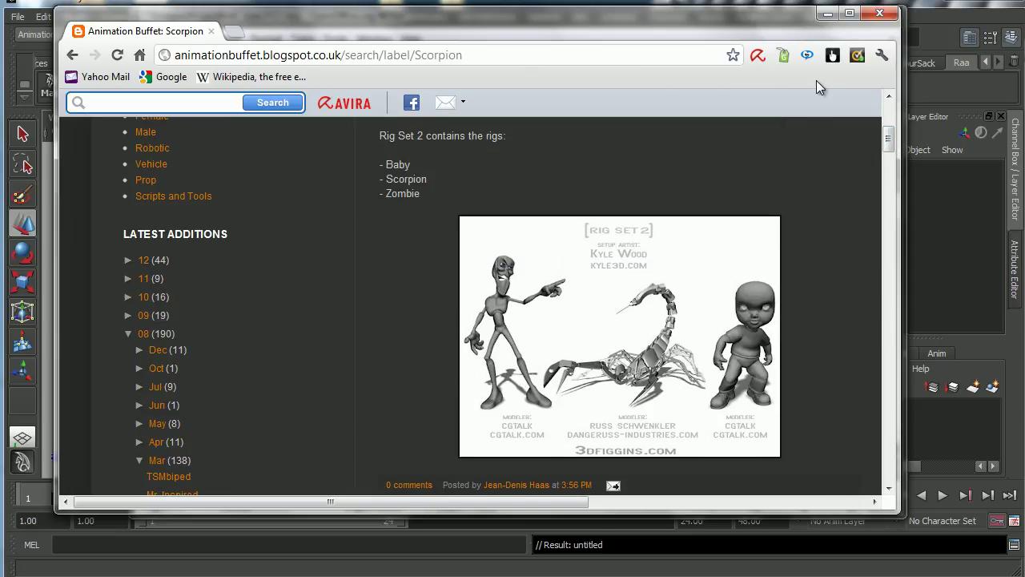
{"action": "left_click", "coordinate": [827, 15]}
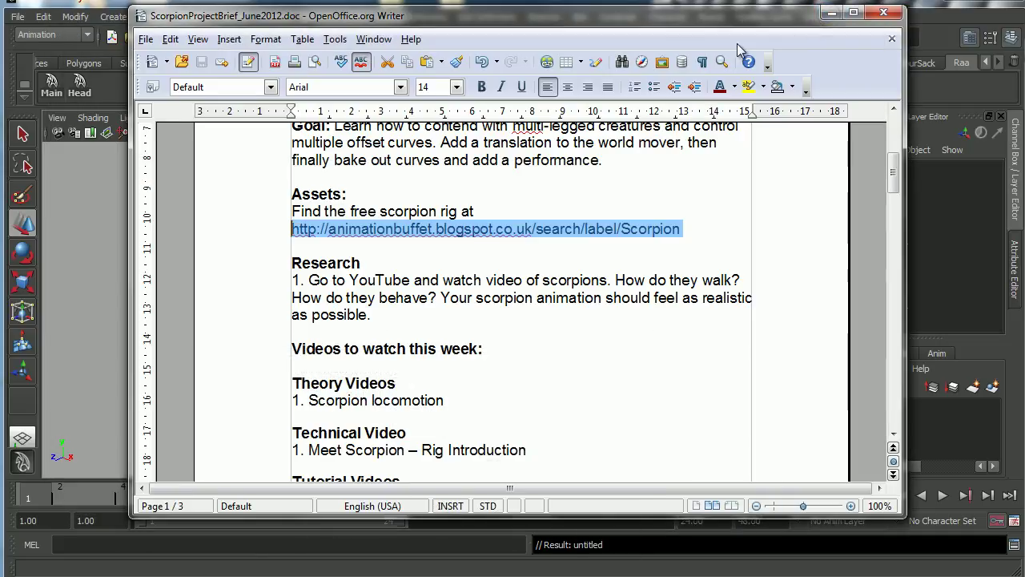
{"action": "left_click", "coordinate": [831, 12]}
Import swScorpion.ma into the scene from the Desktop's Teaching\Assets\Rigs\Bugs\Scorpions folder.
{"action": "left_click", "coordinate": [17, 16]}
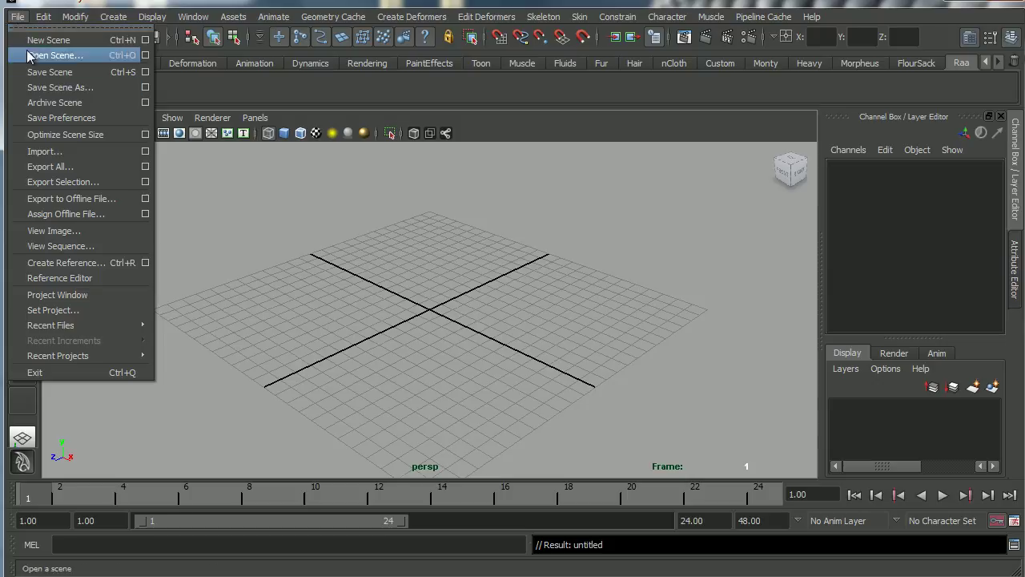
{"action": "left_click", "coordinate": [45, 151]}
{"action": "left_click", "coordinate": [158, 99]}
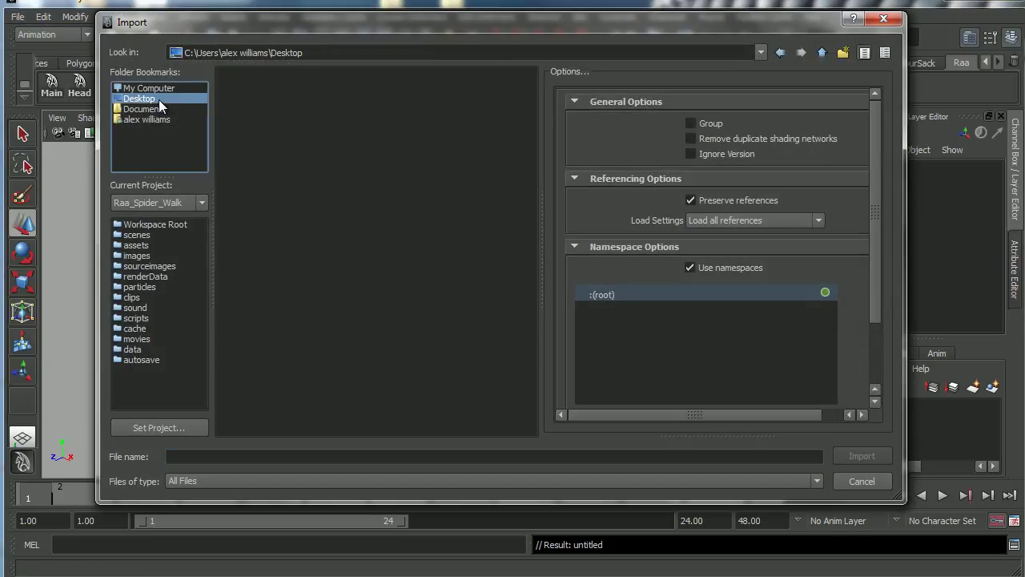
{"action": "double_click", "coordinate": [248, 75]}
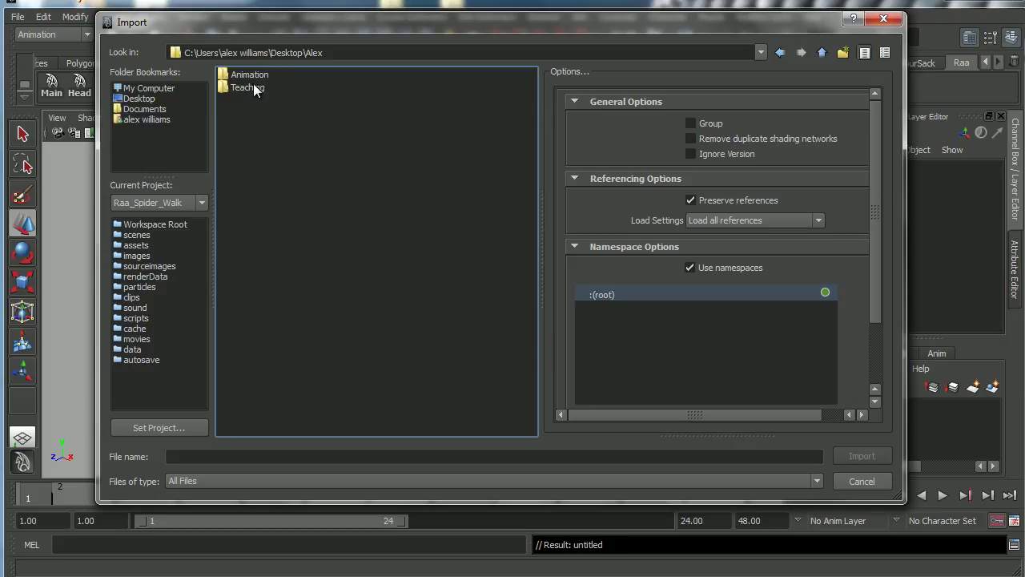
{"action": "double_click", "coordinate": [254, 86]}
{"action": "double_click", "coordinate": [253, 77]}
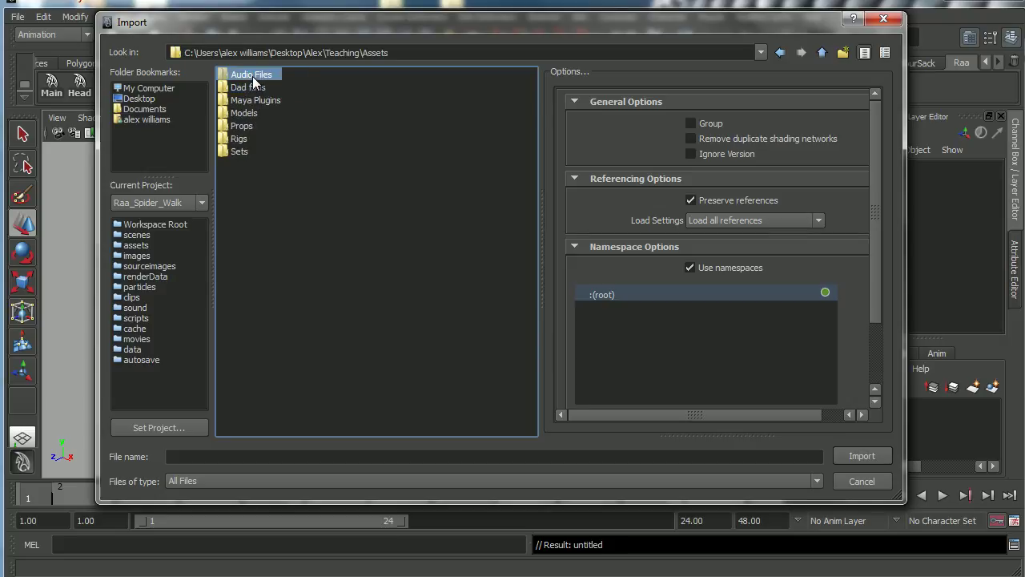
{"action": "double_click", "coordinate": [244, 137]}
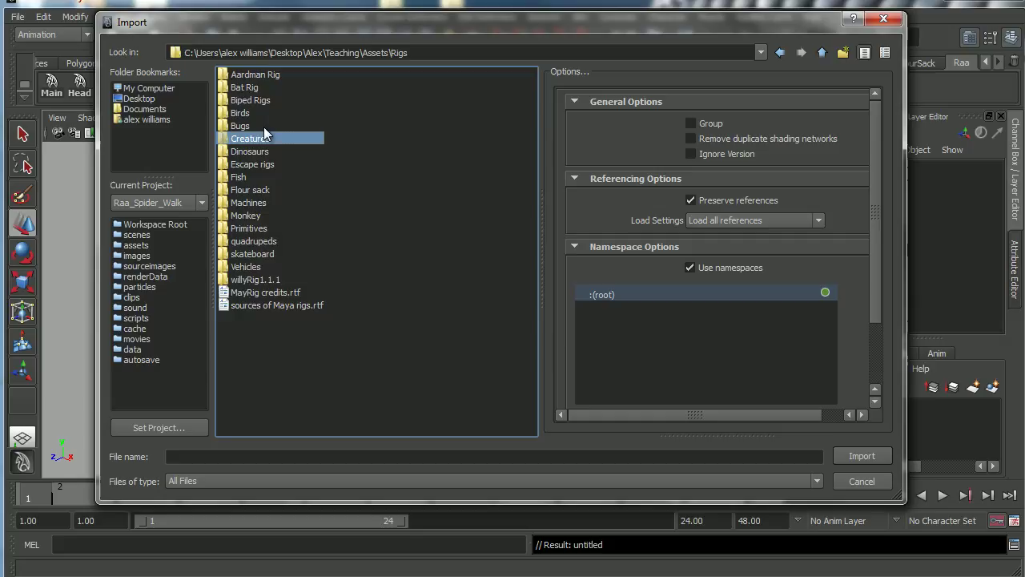
{"action": "double_click", "coordinate": [240, 126]}
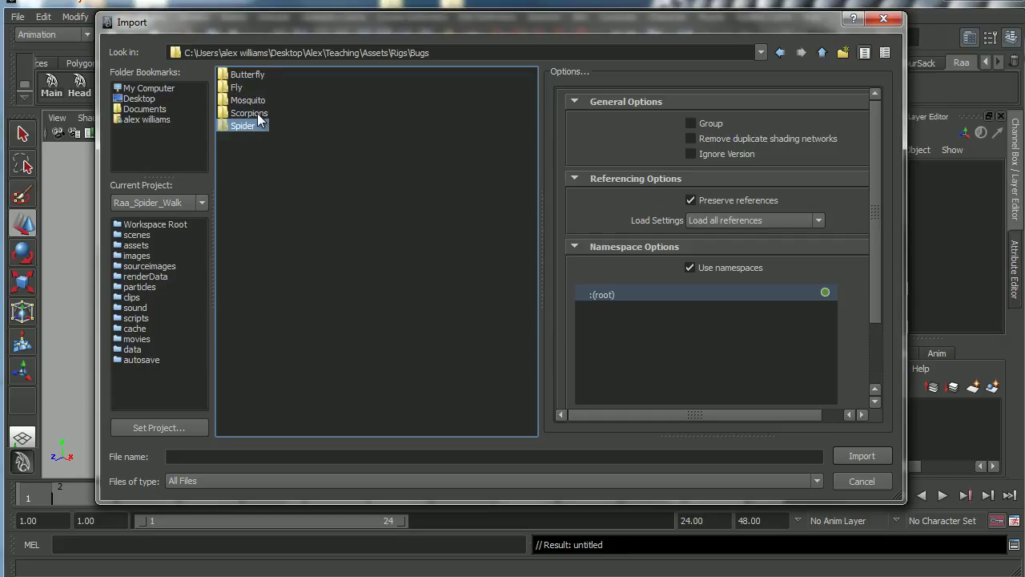
{"action": "double_click", "coordinate": [250, 113]}
{"action": "left_click", "coordinate": [264, 84]}
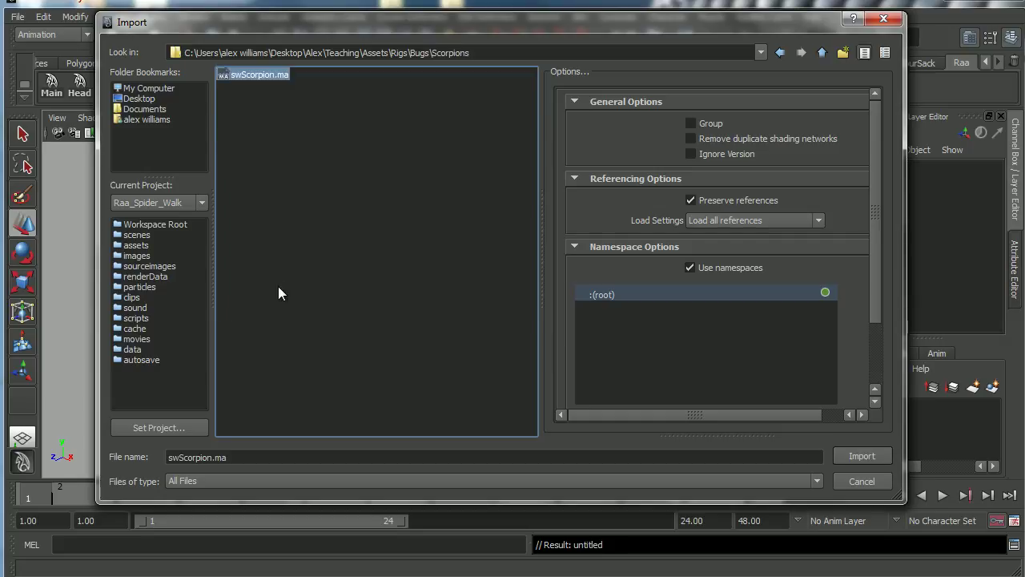
{"action": "left_click", "coordinate": [855, 454]}
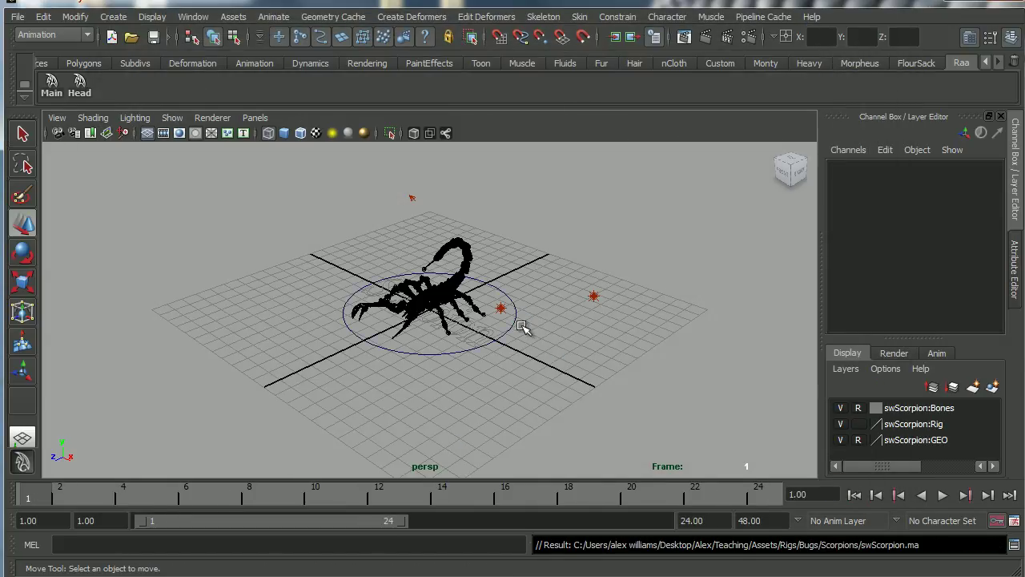
Examine the imported scorpion rig from several angles in shaded display.
{"action": "right_click_drag", "start_coordinate": [478, 341], "coordinate": [618, 388], "text": "alt"}
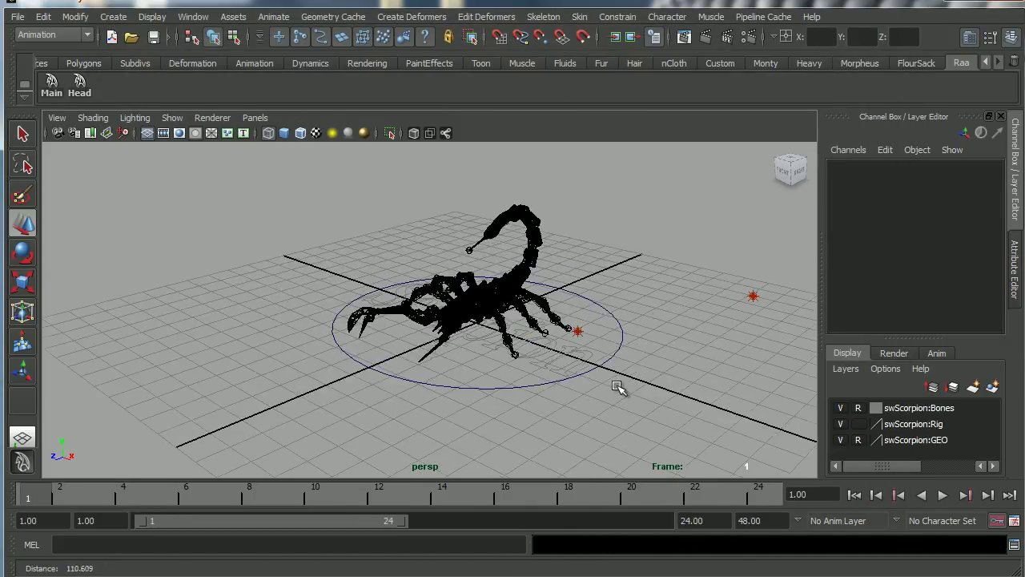
{"action": "middle_click_drag", "start_coordinate": [519, 380], "coordinate": [479, 389], "text": "alt"}
{"action": "right_click_drag", "start_coordinate": [478, 389], "coordinate": [519, 392], "text": "alt"}
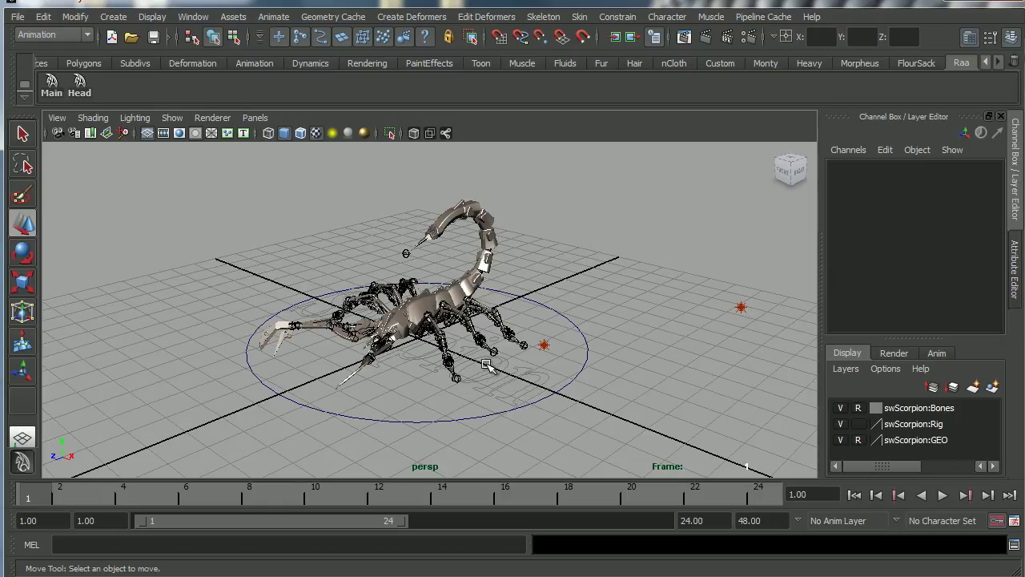
{"action": "left_click_drag", "start_coordinate": [492, 372], "coordinate": [465, 387], "text": "alt"}
{"action": "right_click_drag", "start_coordinate": [466, 387], "coordinate": [531, 394], "text": "alt"}
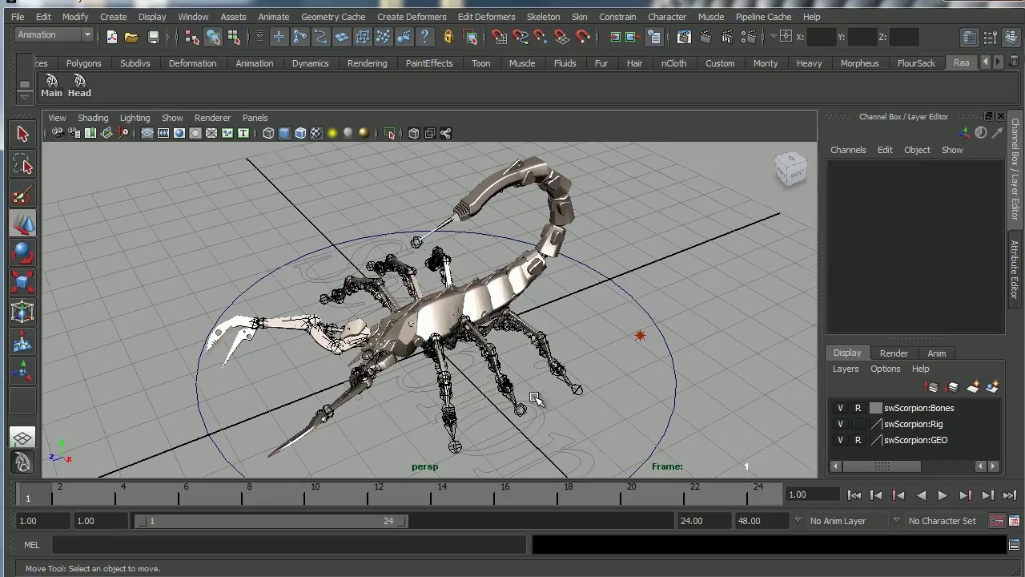
{"action": "left_click_drag", "start_coordinate": [520, 407], "coordinate": [506, 339], "text": "alt"}
{"action": "right_click_drag", "start_coordinate": [490, 362], "coordinate": [535, 379], "text": "alt"}
{"action": "left_click_drag", "start_coordinate": [535, 379], "coordinate": [499, 366], "text": "alt"}
{"action": "right_click_drag", "start_coordinate": [499, 366], "coordinate": [445, 388], "text": "alt"}
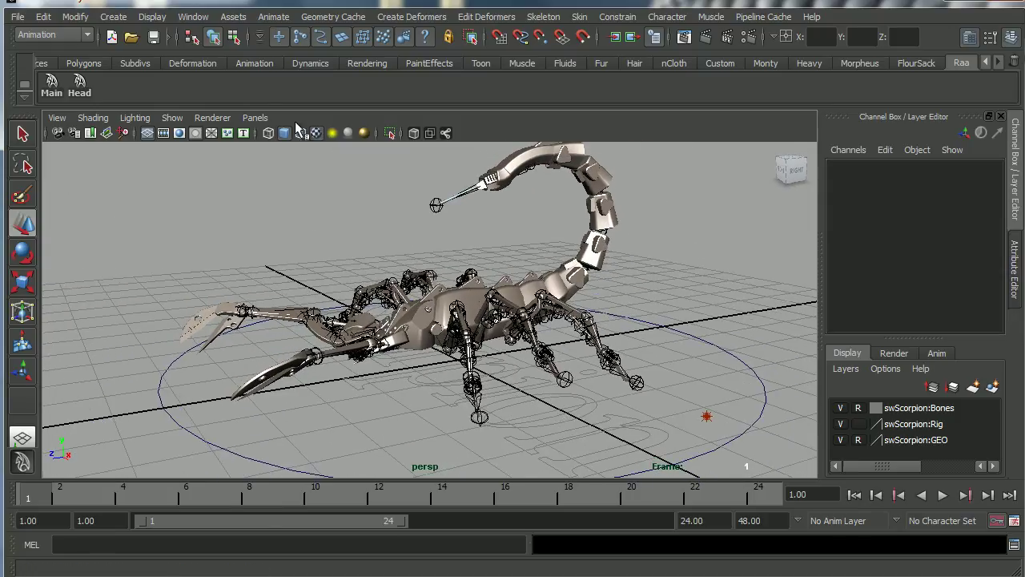
Limit the perspective view to NURBS curves and polygons by hiding all object types and showing only those two.
{"action": "left_click", "coordinate": [174, 121]}
{"action": "left_click", "coordinate": [188, 174]}
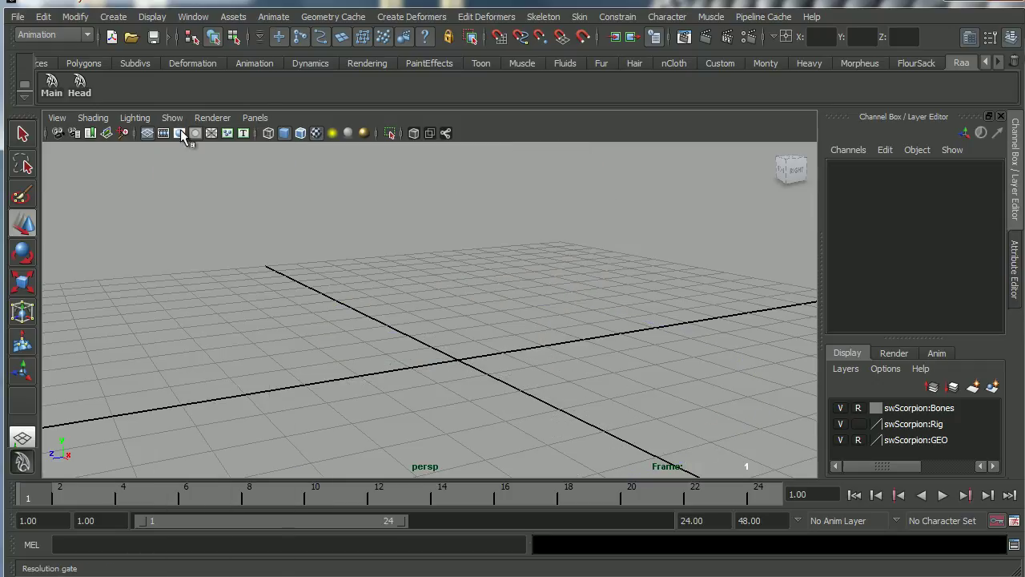
{"action": "left_click", "coordinate": [172, 118]}
{"action": "left_click", "coordinate": [190, 187]}
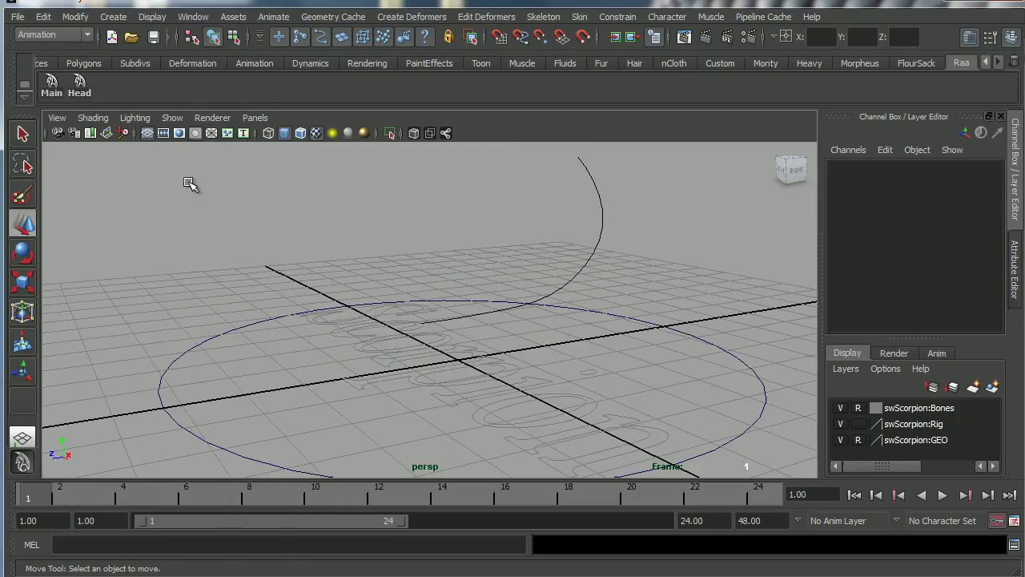
{"action": "left_click", "coordinate": [172, 119]}
{"action": "left_click", "coordinate": [185, 217]}
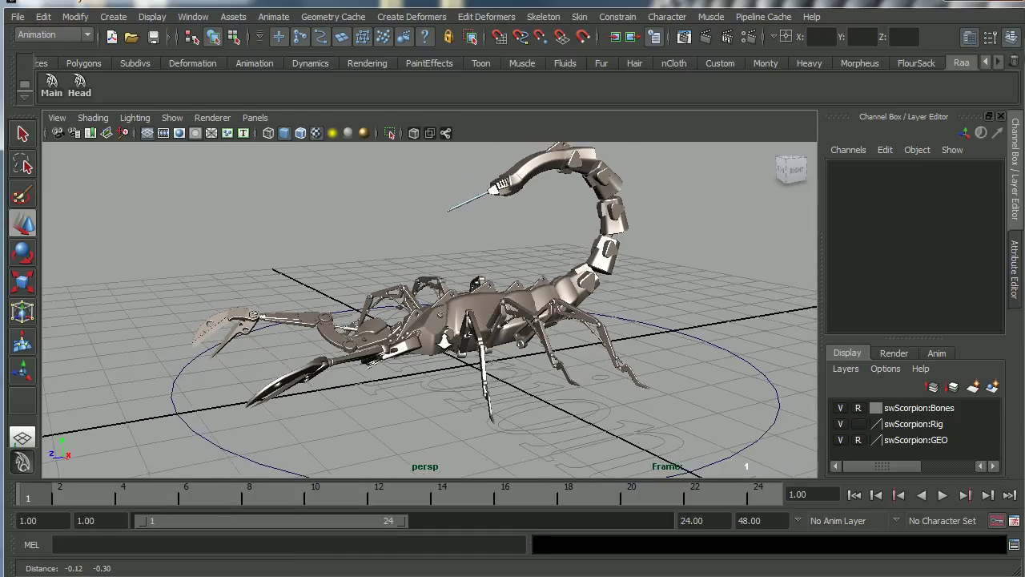
Select the scorpion's main circular control and examine its custom visibility attributes in the Channel Box, from Visibilities and Head through COG.
{"action": "left_click_drag", "start_coordinate": [475, 357], "coordinate": [520, 361], "text": "alt"}
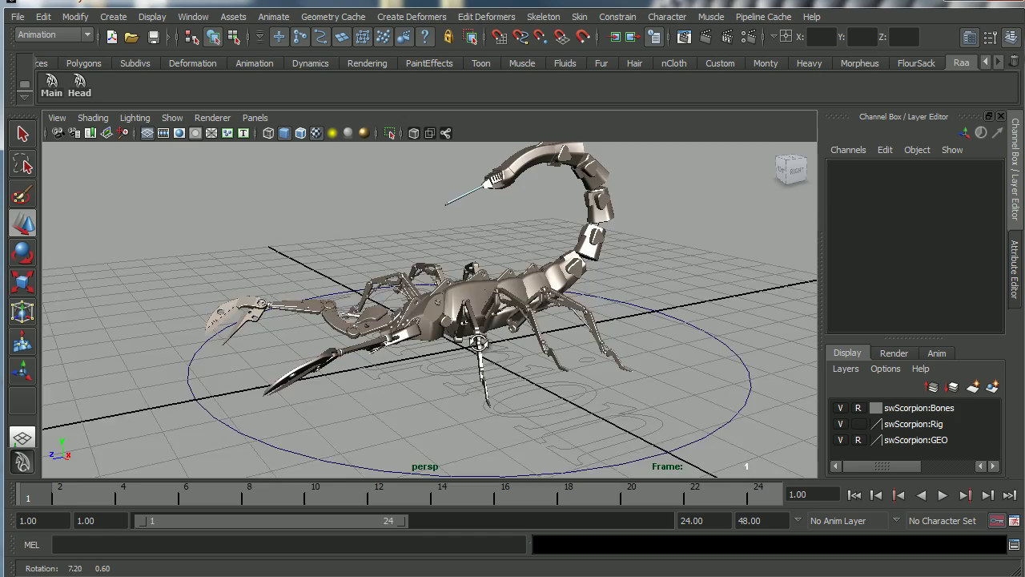
{"action": "left_click_drag", "start_coordinate": [511, 344], "coordinate": [563, 370], "text": "alt"}
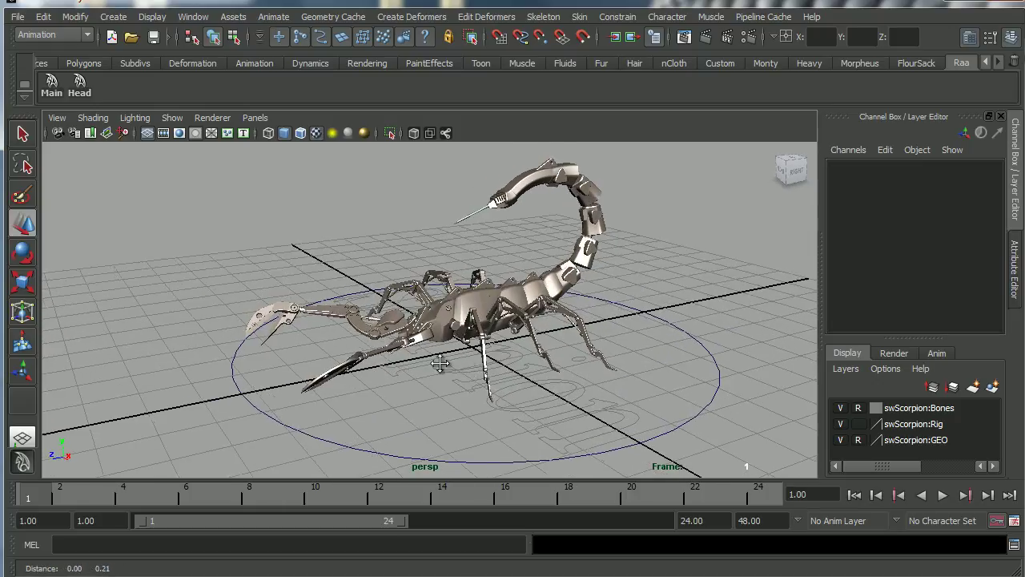
{"action": "middle_click_drag", "start_coordinate": [440, 363], "coordinate": [452, 373], "text": "alt"}
{"action": "right_click_drag", "start_coordinate": [451, 373], "coordinate": [499, 371], "text": "alt"}
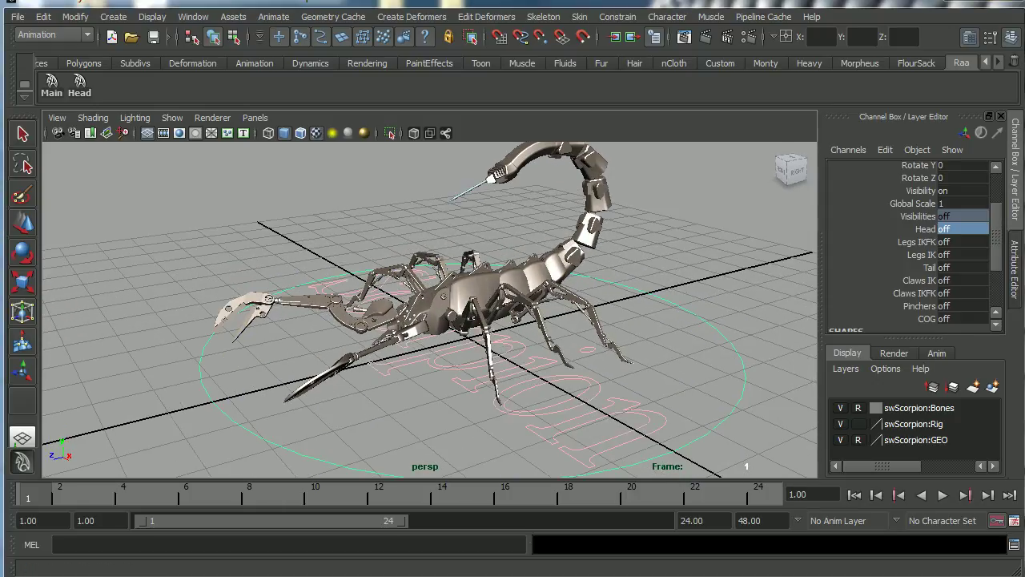
{"action": "left_click_drag", "start_coordinate": [567, 323], "coordinate": [678, 290], "text": "alt"}
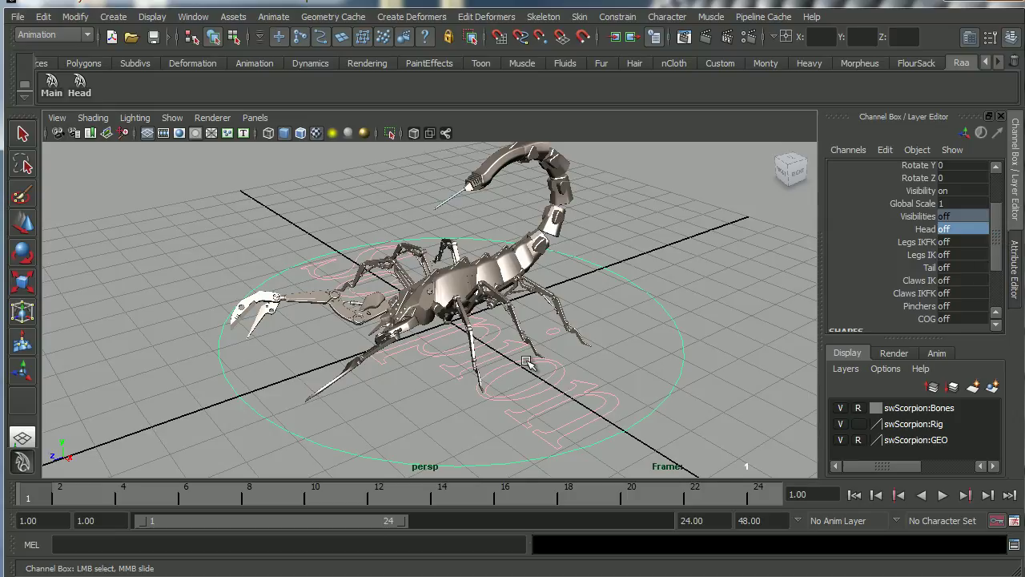
{"action": "left_click_drag", "start_coordinate": [530, 365], "coordinate": [570, 338], "text": "alt"}
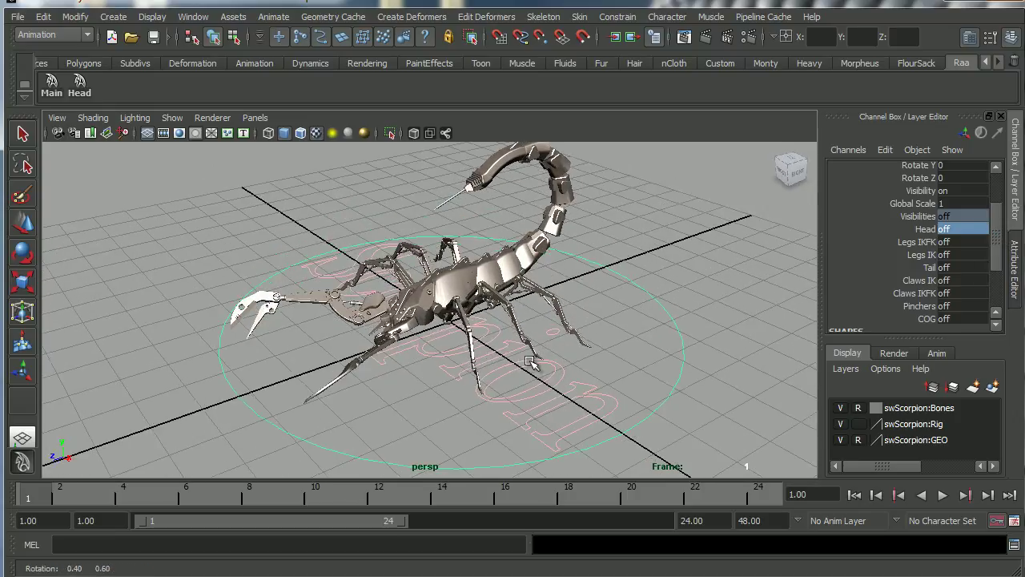
{"action": "left_click_drag", "start_coordinate": [997, 246], "coordinate": [1000, 291]}
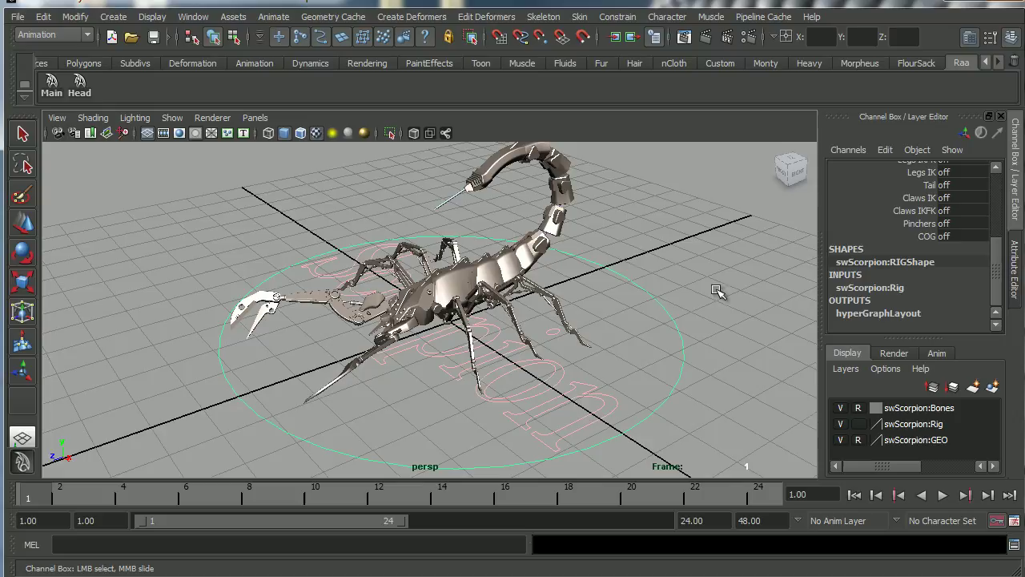
Turn on the COG visibility attribute of the scorpion's main control.
{"action": "mouse_move", "coordinate": [535, 336]}
{"action": "left_mouse_down", "text": "alt"}
{"action": "mouse_move", "coordinate": [539, 370]}
{"action": "mouse_move", "coordinate": [574, 366]}
{"action": "mouse_move", "coordinate": [524, 343]}
{"action": "left_mouse_up", "text": "alt"}
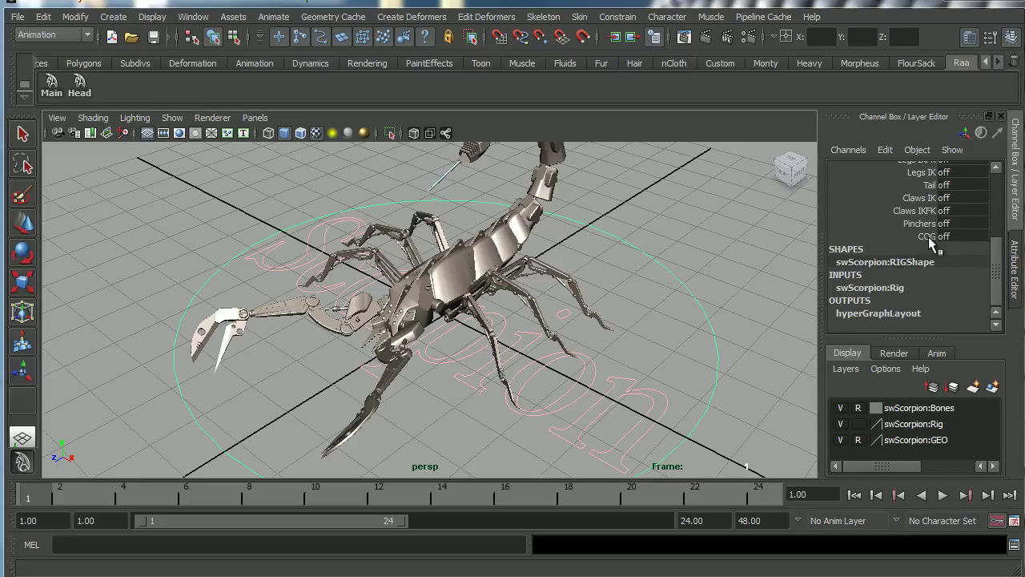
{"action": "left_click", "coordinate": [961, 236]}
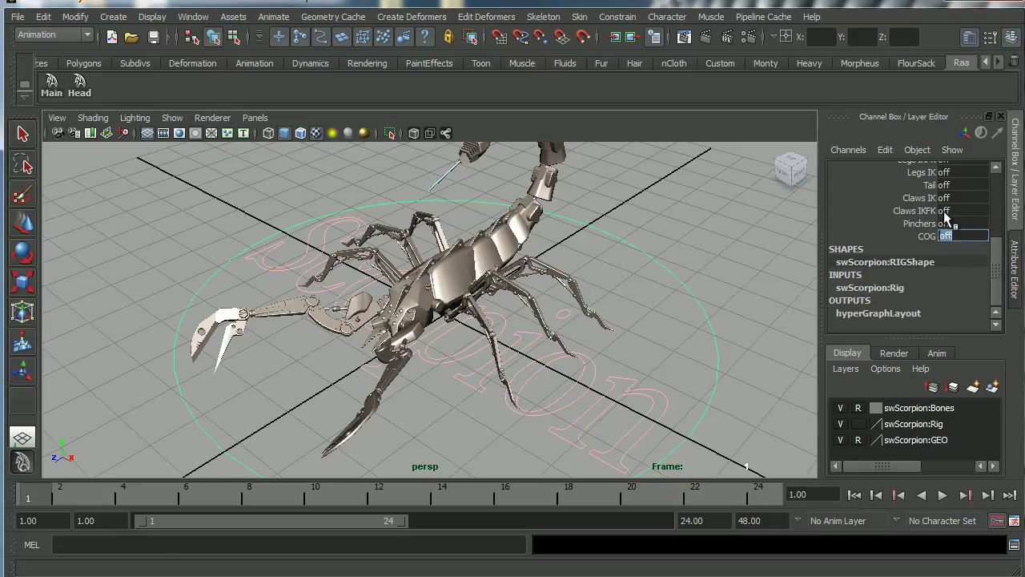
{"action": "type", "text": "on"}
{"action": "key", "text": "Return"}
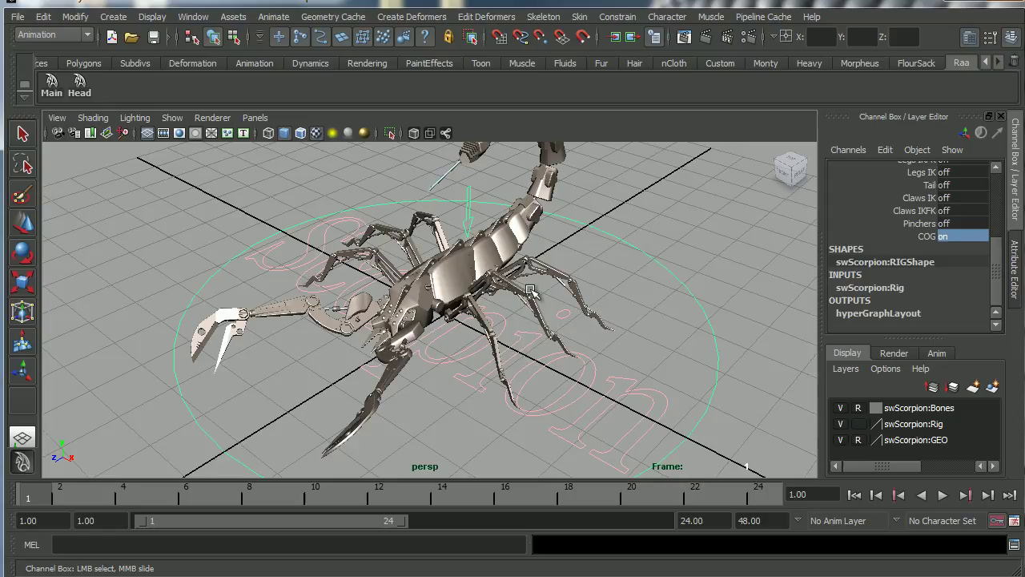
Try moving the COG arrow control above the scorpion's body vertically, and undo the move.
{"action": "left_click_drag", "start_coordinate": [509, 332], "coordinate": [488, 228], "text": "alt"}
{"action": "left_click", "coordinate": [486, 207]}
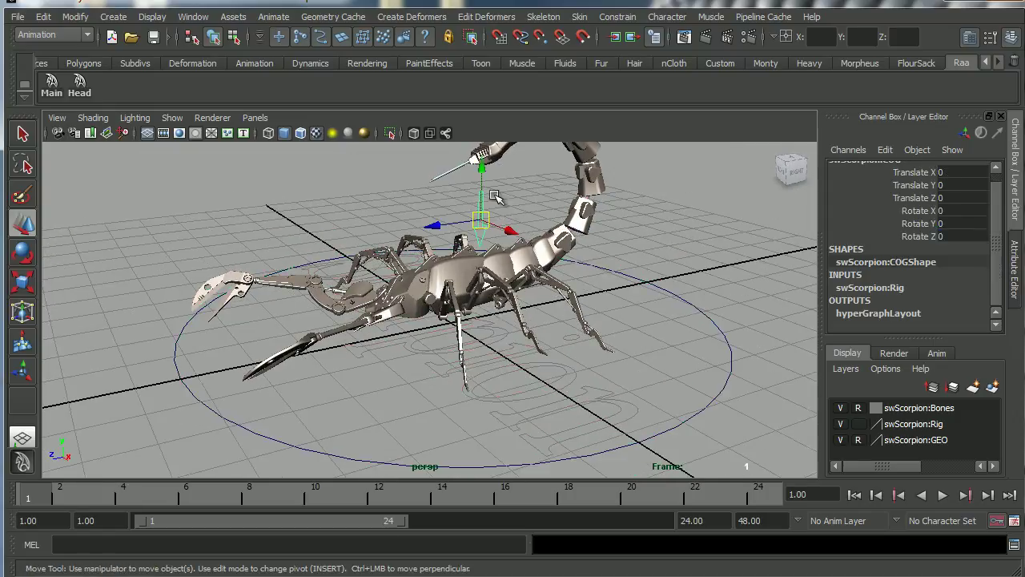
{"action": "left_click_drag", "start_coordinate": [487, 174], "coordinate": [484, 195]}
{"action": "key", "text": "ctrl+z"}
{"action": "left_click_drag", "start_coordinate": [502, 260], "coordinate": [638, 257], "text": "alt"}
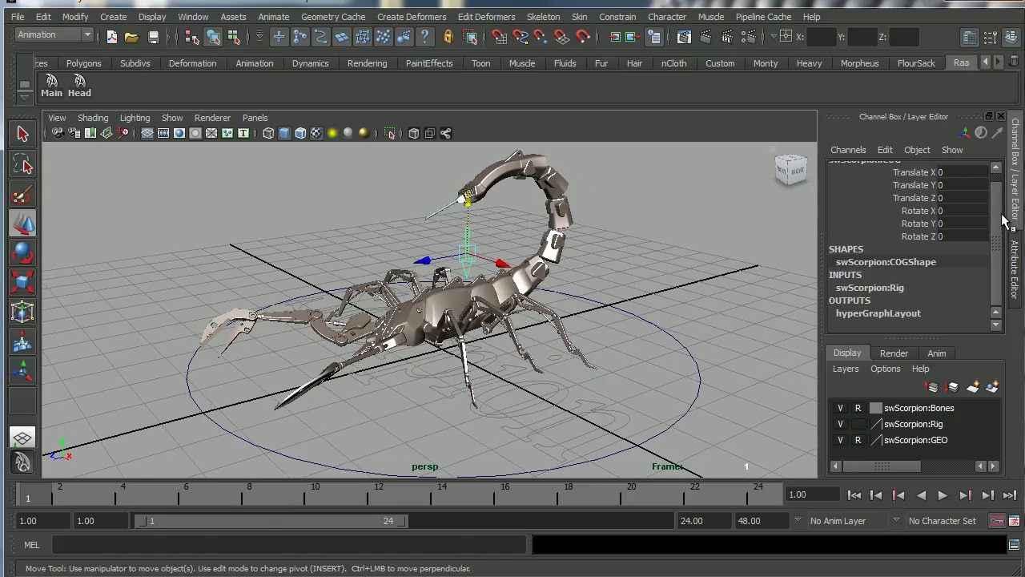
{"action": "scroll", "coordinate": [1002, 217], "scroll_direction": "up", "scroll_amount": 1}
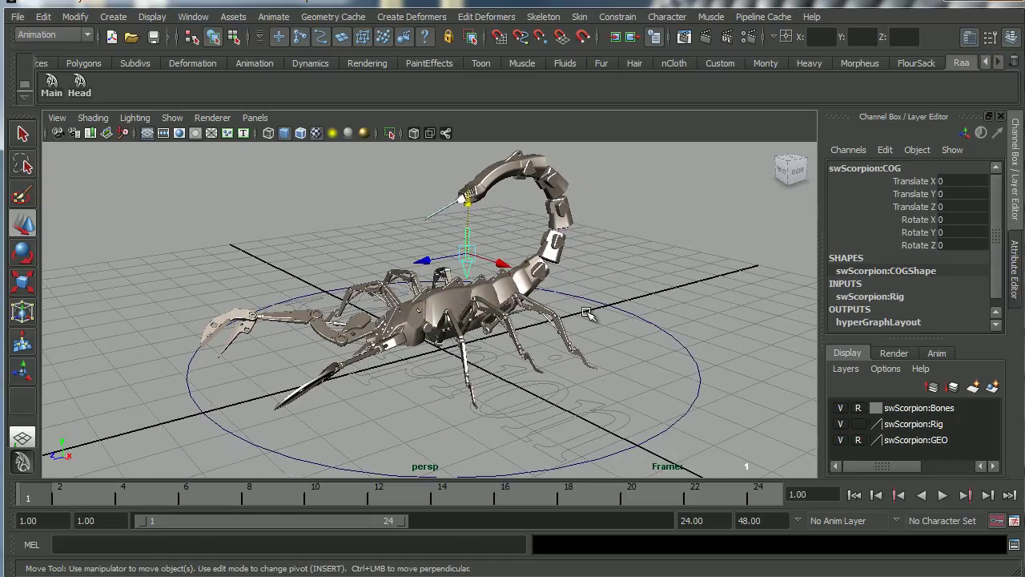
Select the scorpion's main circular control and turn on its Pinchers visibility attribute.
{"action": "left_click_drag", "start_coordinate": [637, 324], "coordinate": [687, 306]}
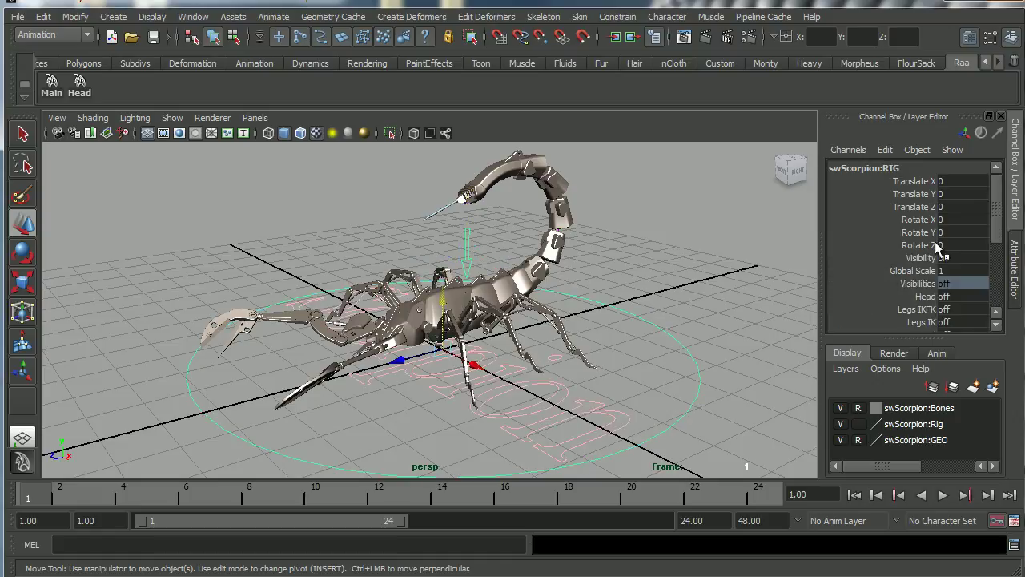
{"action": "left_click_drag", "start_coordinate": [992, 216], "coordinate": [995, 244]}
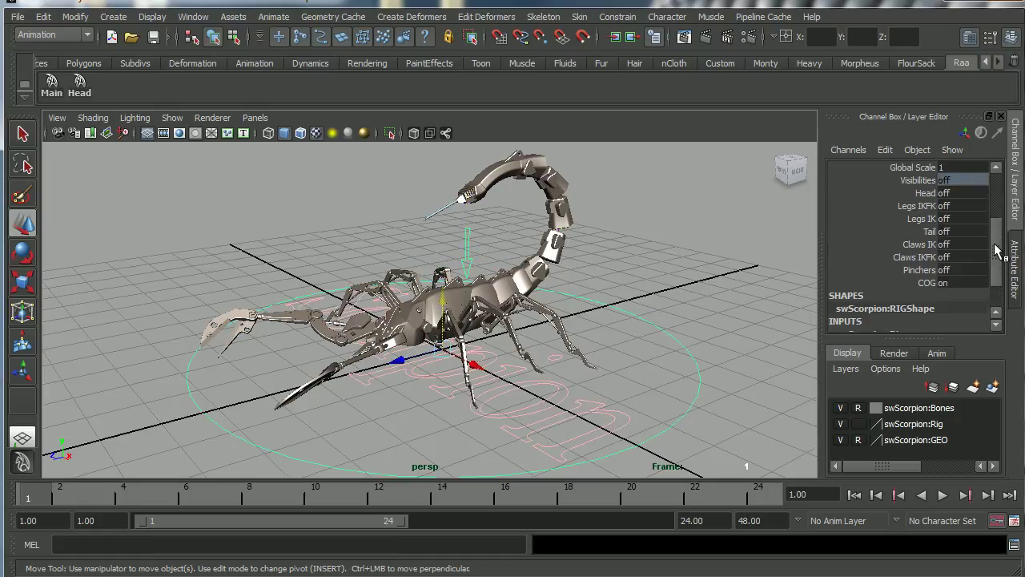
{"action": "double_click", "coordinate": [953, 271]}
{"action": "type", "text": "on"}
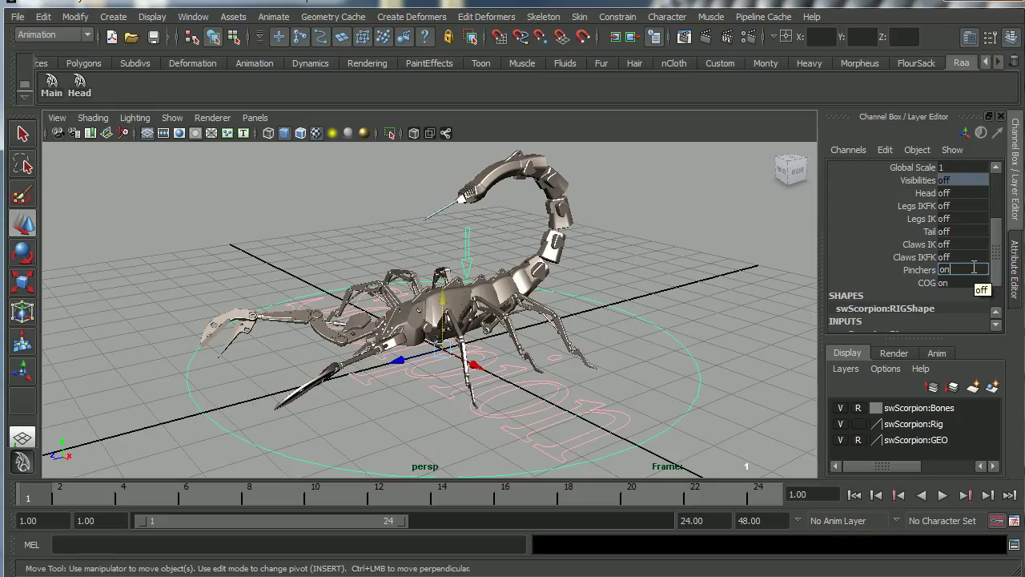
{"action": "key", "text": "Return"}
Try rotating the left claw's lower pincher control, undoing each rotation, and examine the claws from several angles.
{"action": "left_click_drag", "start_coordinate": [341, 336], "coordinate": [425, 372], "text": "alt"}
{"action": "middle_click_drag", "start_coordinate": [408, 372], "coordinate": [402, 310], "text": "alt"}
{"action": "left_click_drag", "start_coordinate": [481, 320], "coordinate": [489, 403], "text": "alt"}
{"action": "left_click", "coordinate": [524, 375]}
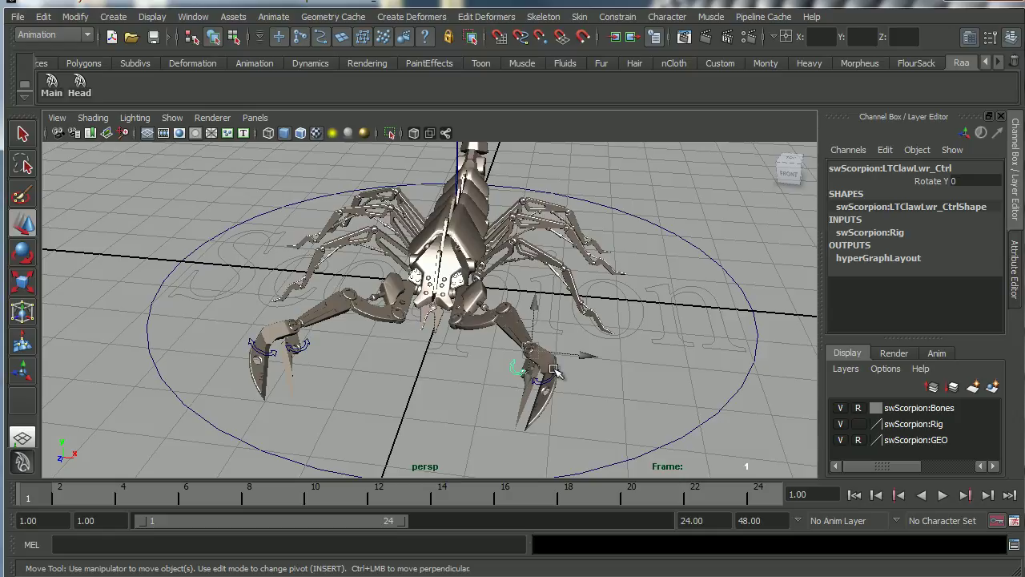
{"action": "key", "text": "e"}
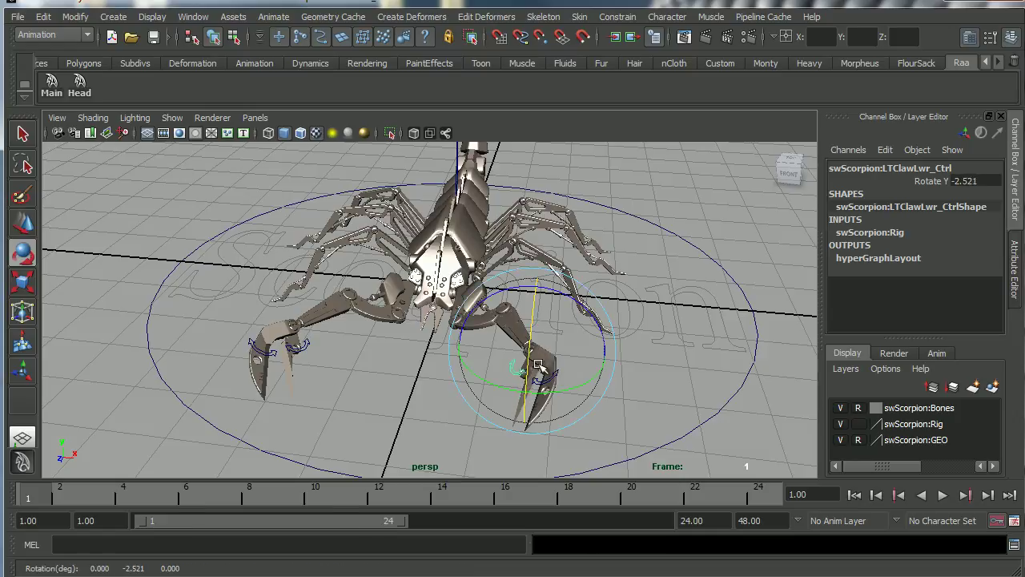
{"action": "key", "text": "ctrl+z"}
{"action": "key", "text": "ctrl+z"}
{"action": "key", "text": "ctrl+z"}
{"action": "key", "text": "ctrl+z"}
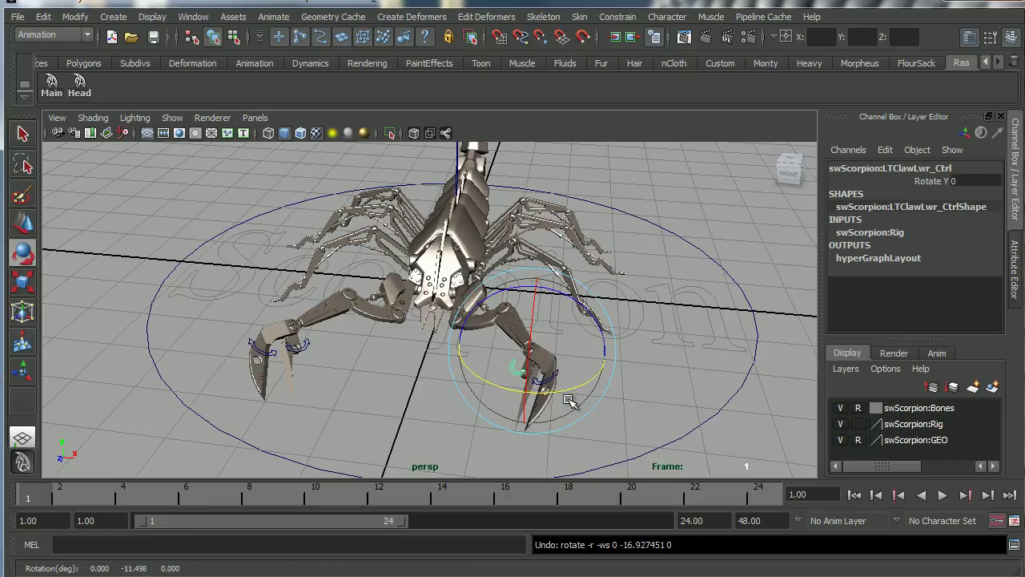
{"action": "left_click_drag", "start_coordinate": [569, 400], "coordinate": [568, 272], "text": "alt"}
{"action": "key", "text": "ctrl+z"}
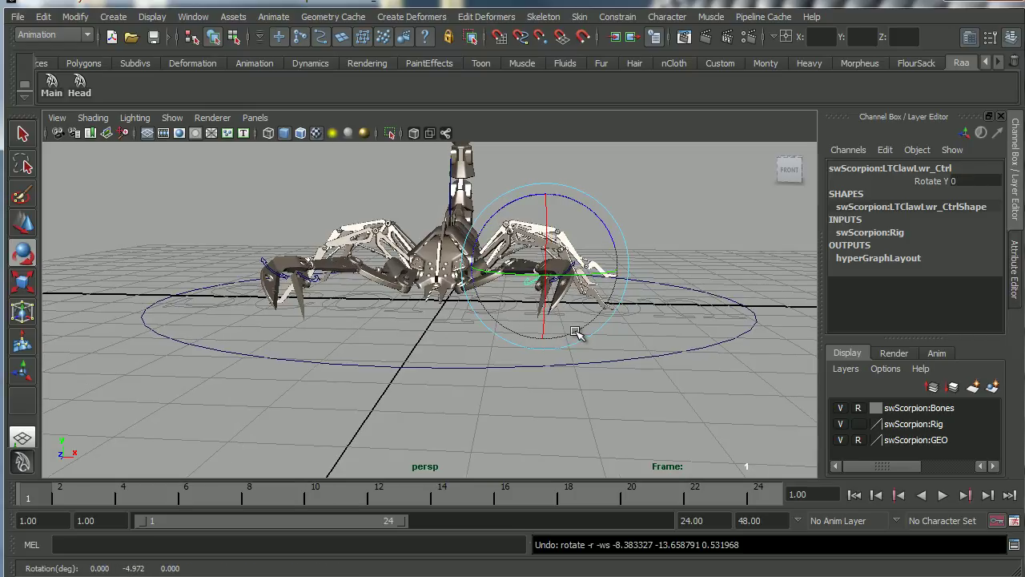
{"action": "left_click_drag", "start_coordinate": [575, 331], "coordinate": [543, 366], "text": "alt"}
{"action": "middle_click_drag", "start_coordinate": [542, 366], "coordinate": [574, 341], "text": "alt"}
{"action": "left_click_drag", "start_coordinate": [570, 361], "coordinate": [604, 365], "text": "alt"}
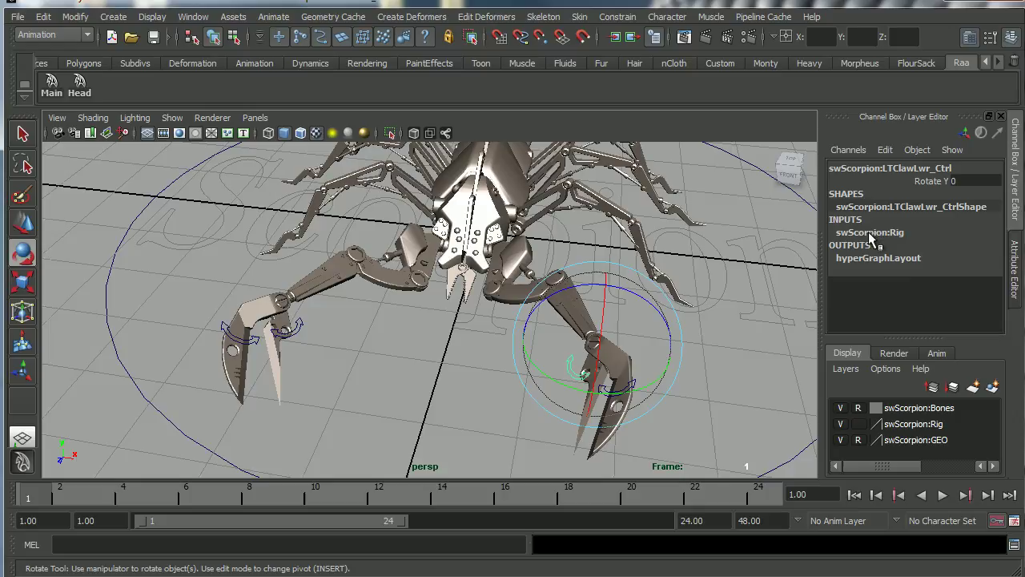
Reselect the scorpion's main circular control and turn on its Tail visibility attribute.
{"action": "right_click_drag", "start_coordinate": [719, 245], "coordinate": [683, 273], "text": "alt"}
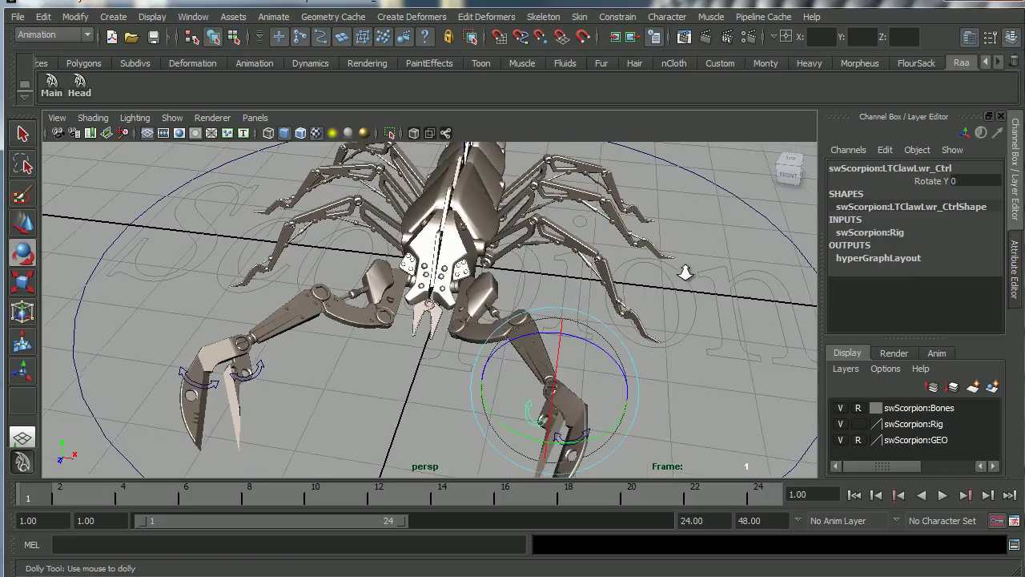
{"action": "left_click_drag", "start_coordinate": [705, 273], "coordinate": [674, 285], "text": "alt"}
{"action": "left_click", "coordinate": [709, 185]}
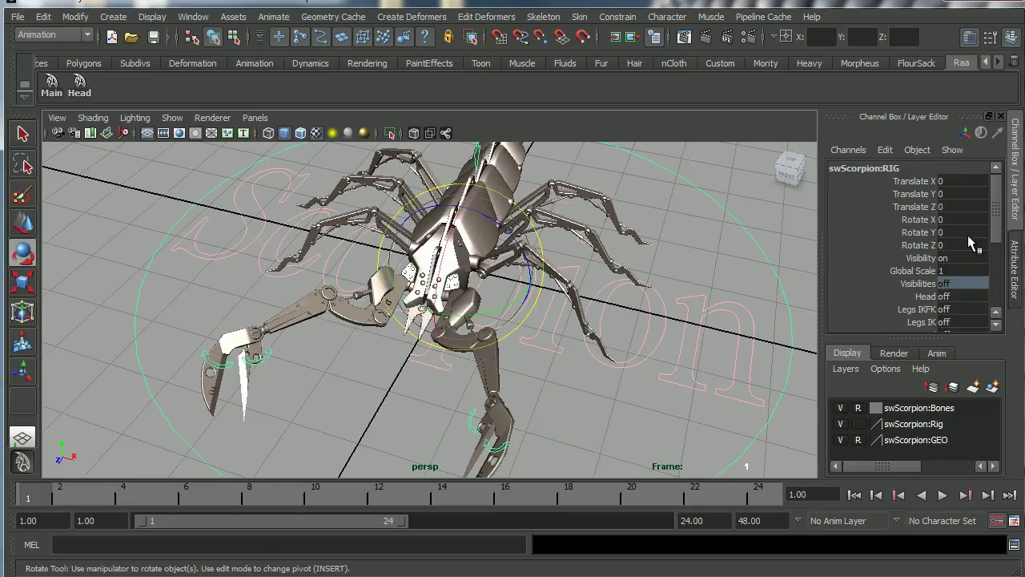
{"action": "left_click_drag", "start_coordinate": [997, 214], "coordinate": [990, 260]}
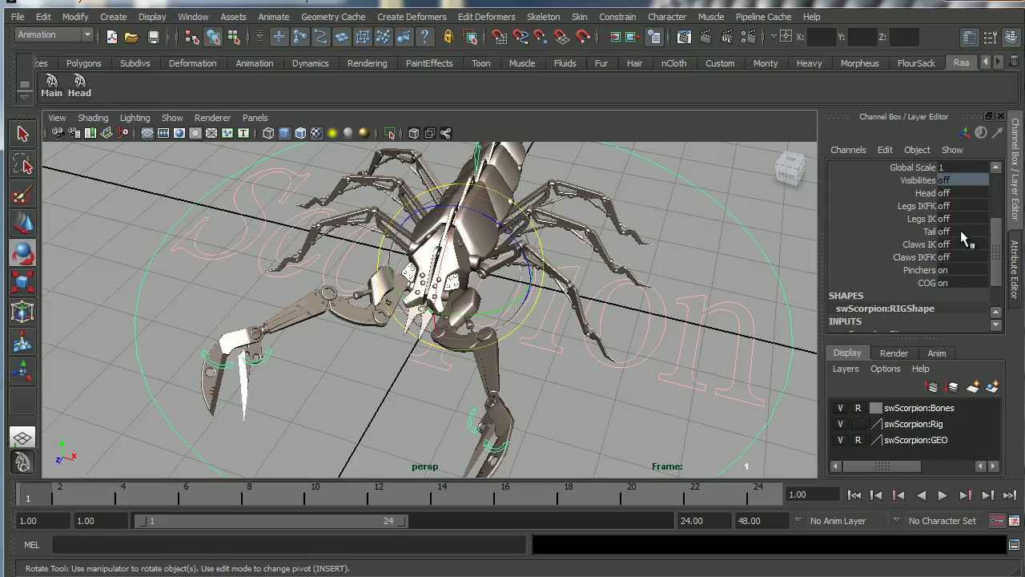
{"action": "middle_click_drag", "start_coordinate": [725, 279], "coordinate": [720, 338], "text": "alt"}
{"action": "left_click_drag", "start_coordinate": [671, 301], "coordinate": [543, 269], "text": "alt"}
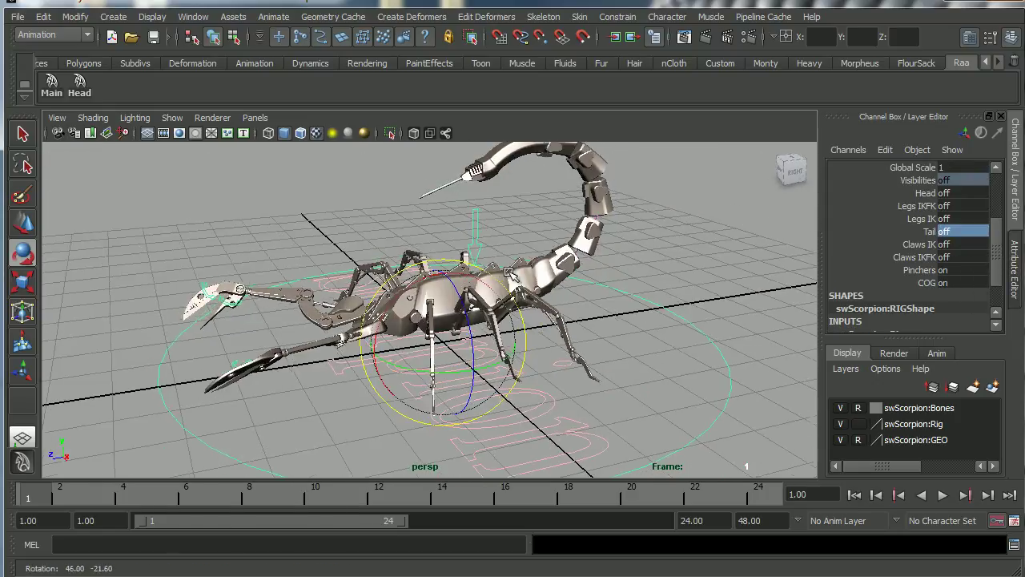
{"action": "middle_click_drag", "start_coordinate": [543, 268], "coordinate": [508, 318], "text": "alt"}
{"action": "left_click_drag", "start_coordinate": [509, 319], "coordinate": [743, 285], "text": "alt"}
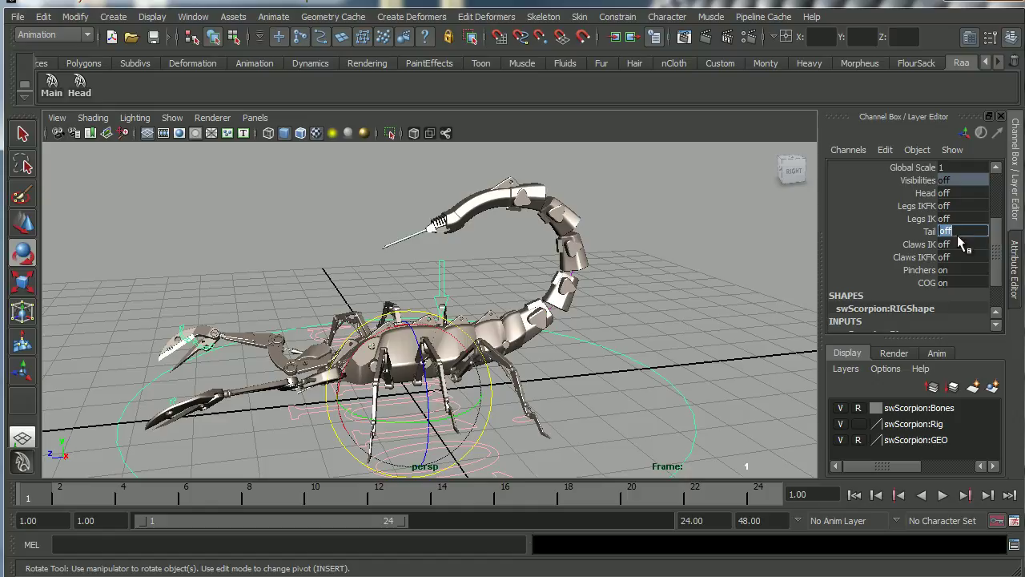
{"action": "key", "text": "Return"}
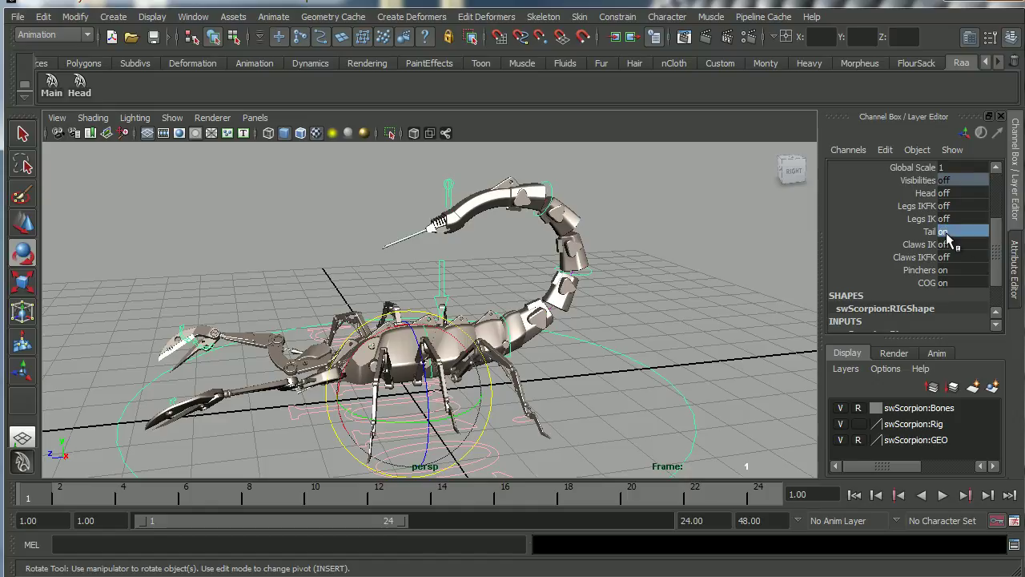
Select the stinger control above the tail tip and examine it with the Move and Rotate tools.
{"action": "left_click_drag", "start_coordinate": [499, 242], "coordinate": [438, 170], "text": "alt"}
{"action": "left_click", "coordinate": [463, 196]}
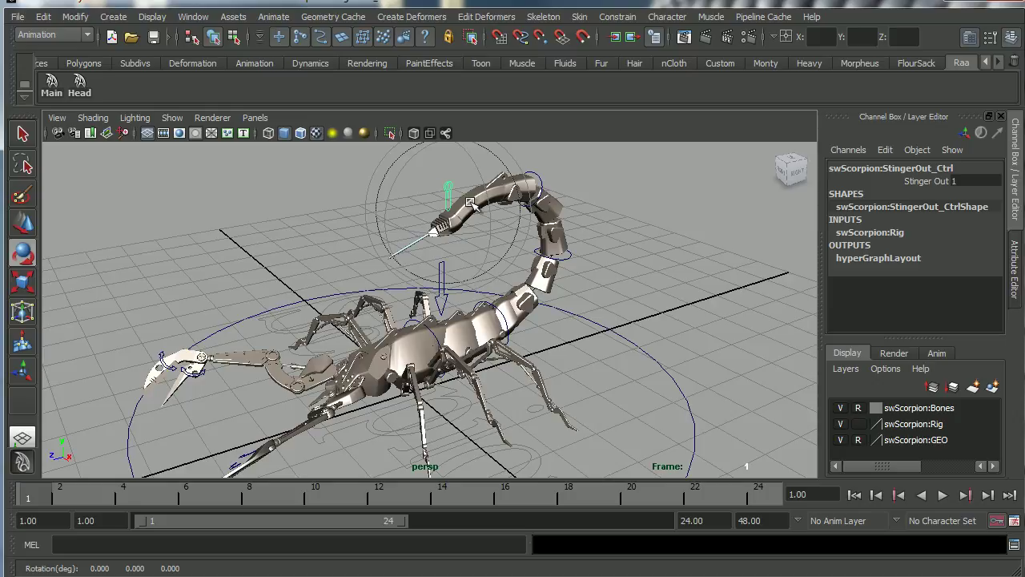
{"action": "key", "text": "w"}
{"action": "left_click_drag", "start_coordinate": [485, 229], "coordinate": [485, 285], "text": "alt"}
{"action": "key", "text": "e"}
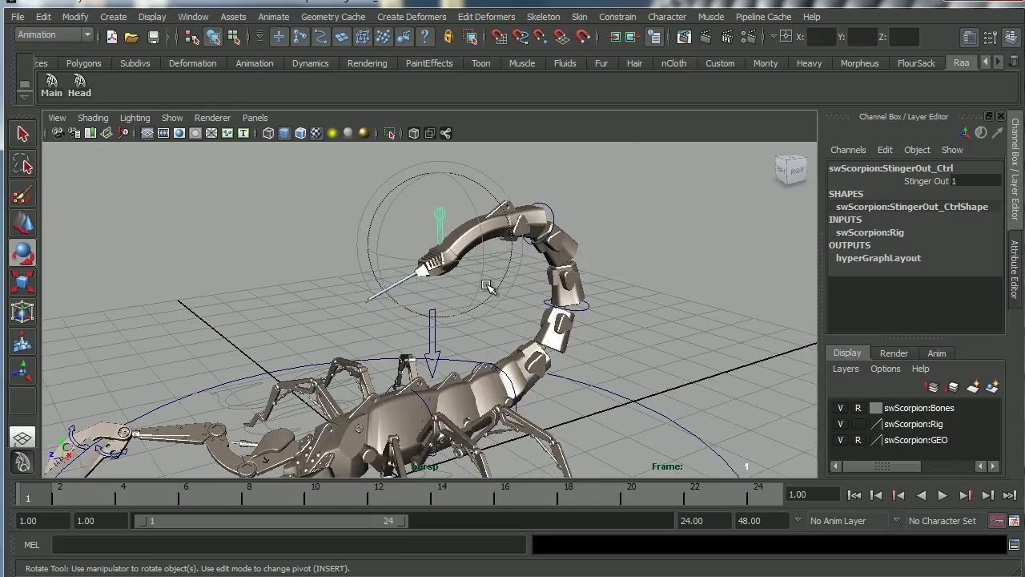
{"action": "left_click", "coordinate": [410, 228]}
{"action": "left_click", "coordinate": [437, 214]}
{"action": "left_click_drag", "start_coordinate": [515, 320], "coordinate": [504, 310], "text": "alt"}
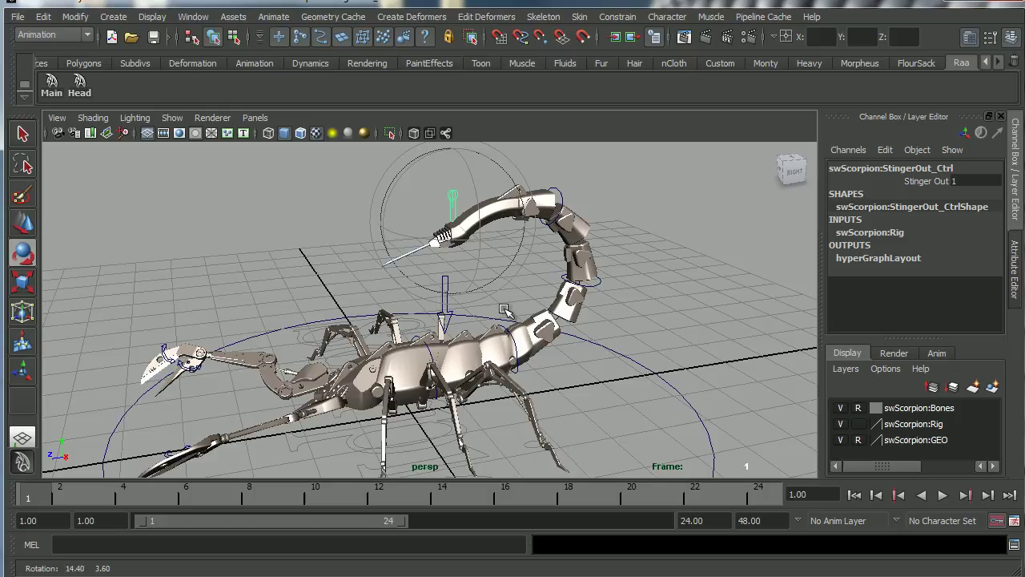
Select the main circular control and open its Tail visibility value for editing.
{"action": "left_click", "coordinate": [631, 368]}
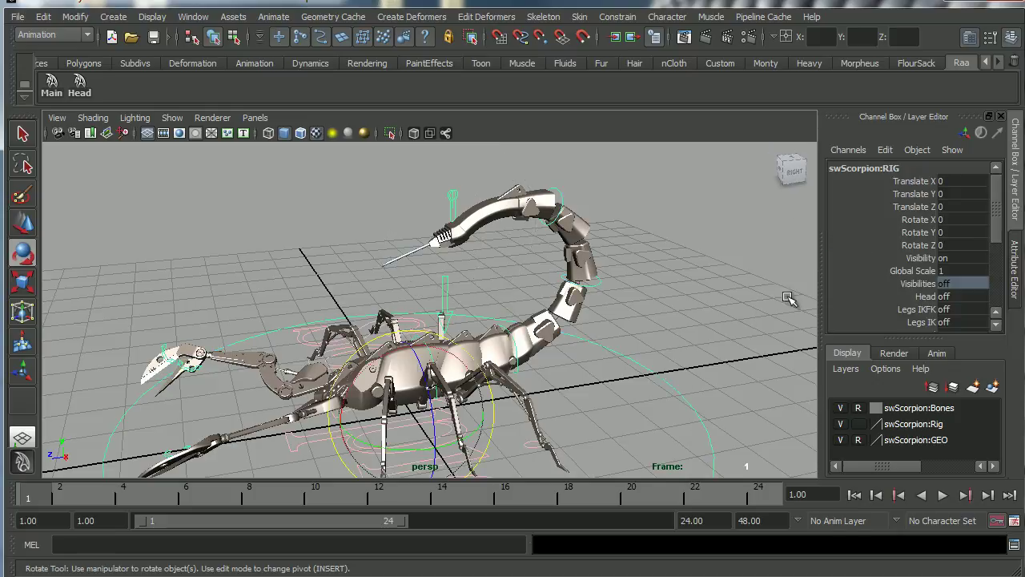
{"action": "scroll", "coordinate": [993, 244], "scroll_direction": "down", "scroll_amount": 4}
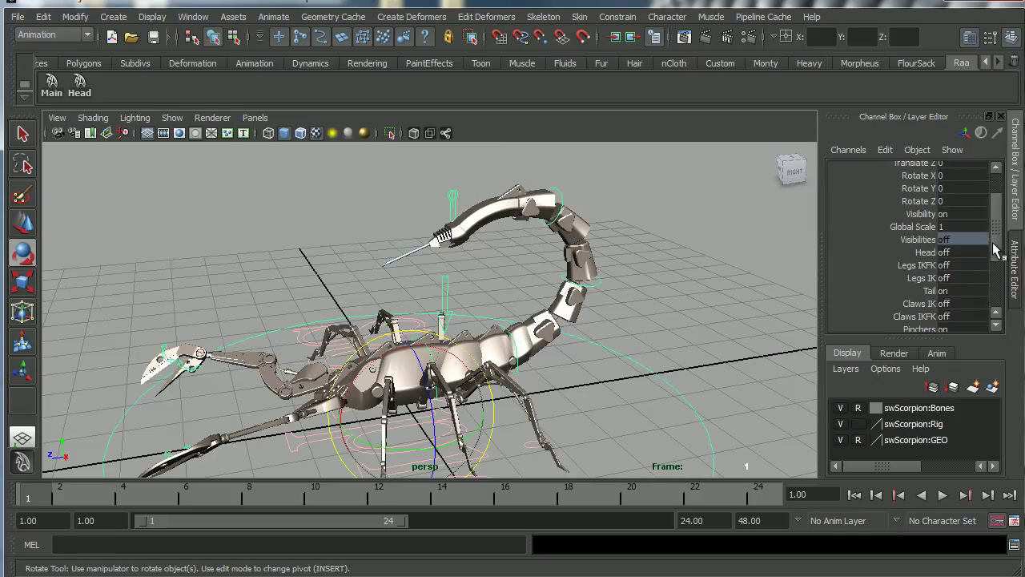
{"action": "left_click", "coordinate": [961, 263]}
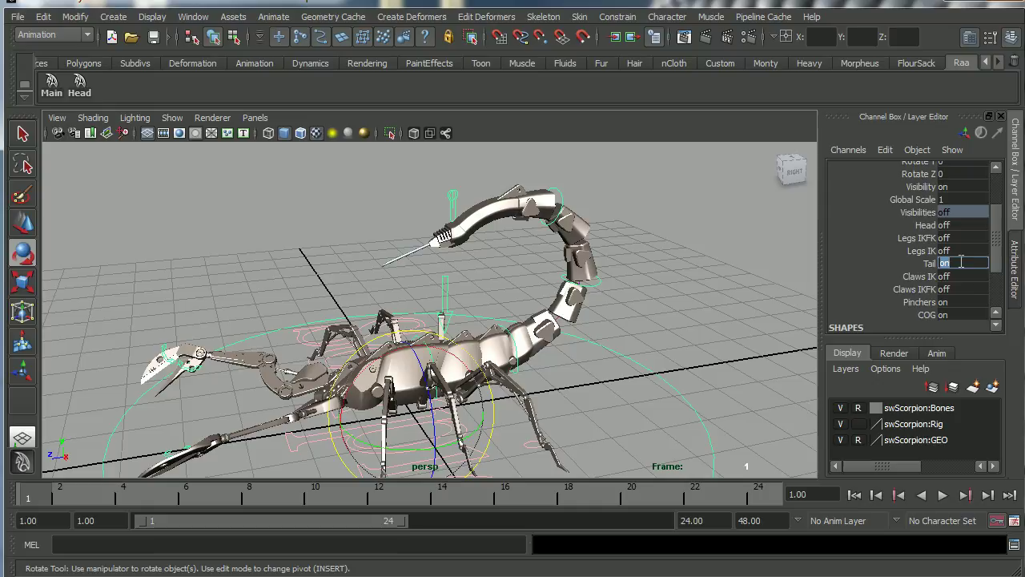
{"action": "left_click", "coordinate": [958, 260]}
Try rotating the fkSpine3 control partway up the tail, and undo the rotation.
{"action": "left_click_drag", "start_coordinate": [563, 334], "coordinate": [542, 314], "text": "alt"}
{"action": "left_click", "coordinate": [621, 298]}
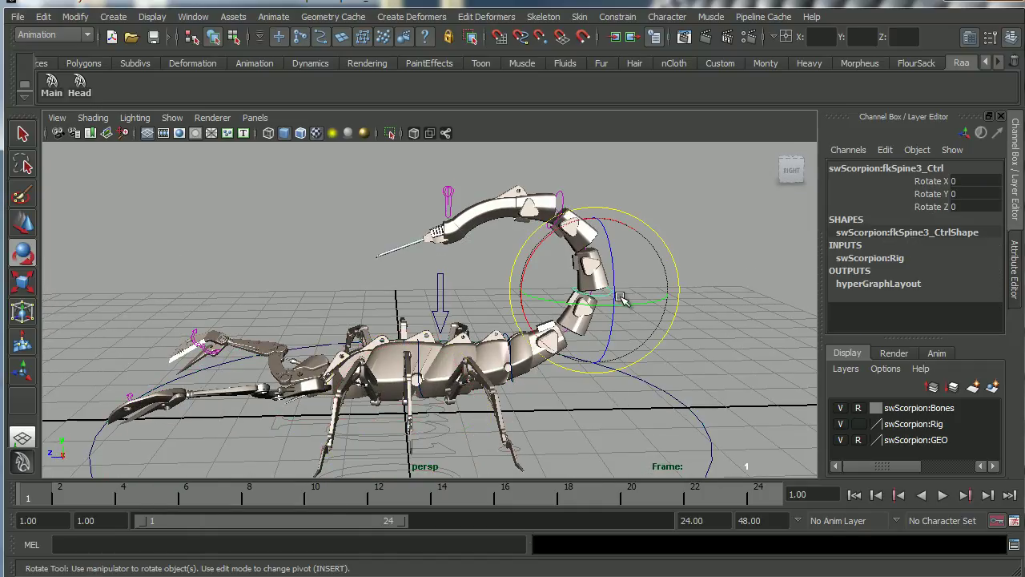
{"action": "mouse_move", "coordinate": [676, 267]}
{"action": "left_mouse_down"}
{"action": "mouse_move", "coordinate": [681, 281]}
{"action": "mouse_move", "coordinate": [676, 270]}
{"action": "left_mouse_up"}
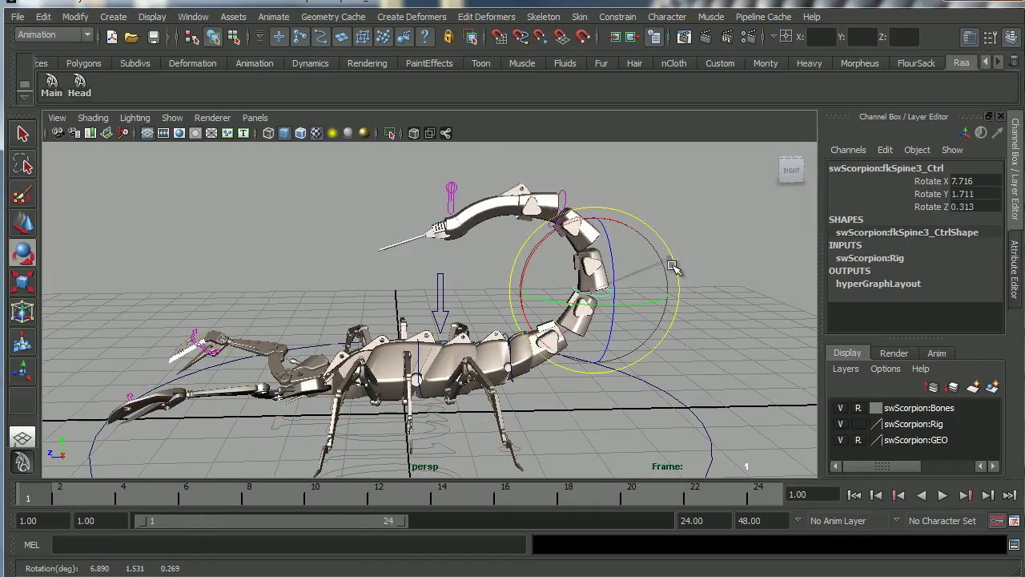
{"action": "key", "text": "ctrl+z"}
Try rotating the fkSpine2 control at the base of the tail, and undo the rotation.
{"action": "left_click_drag", "start_coordinate": [541, 389], "coordinate": [542, 415], "text": "alt"}
{"action": "left_click", "coordinate": [506, 332]}
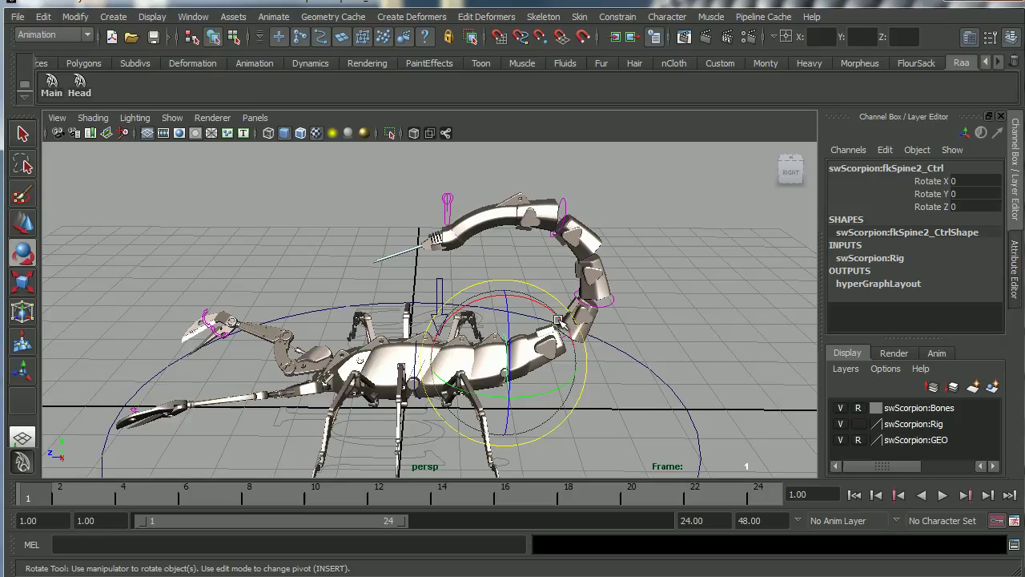
{"action": "left_click_drag", "start_coordinate": [552, 311], "coordinate": [598, 298]}
{"action": "key", "text": "ctrl+z"}
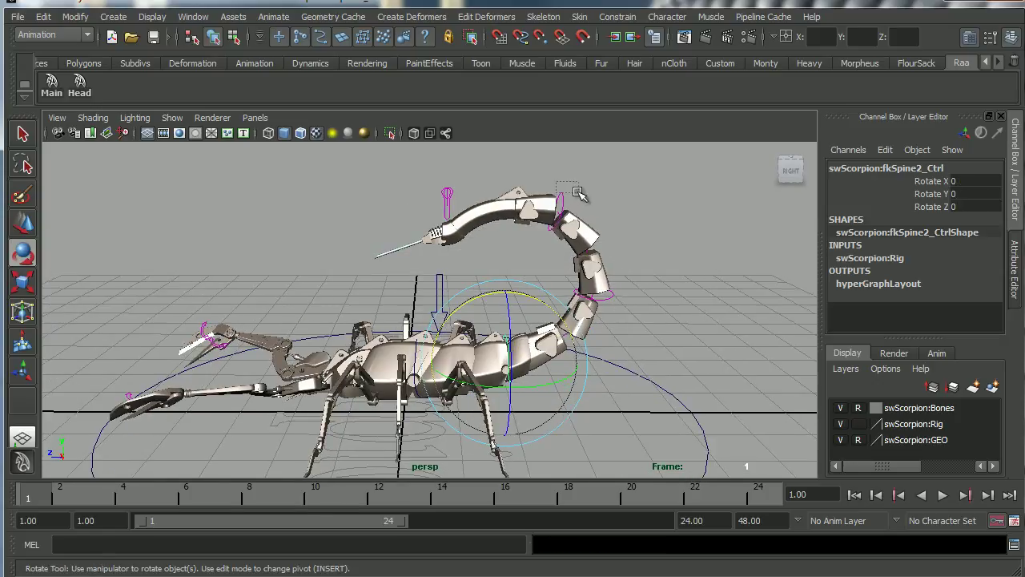
Try rotating the fkSpine4 control near the upper bend of the tail, and undo the rotation.
{"action": "left_click_drag", "start_coordinate": [577, 192], "coordinate": [589, 201]}
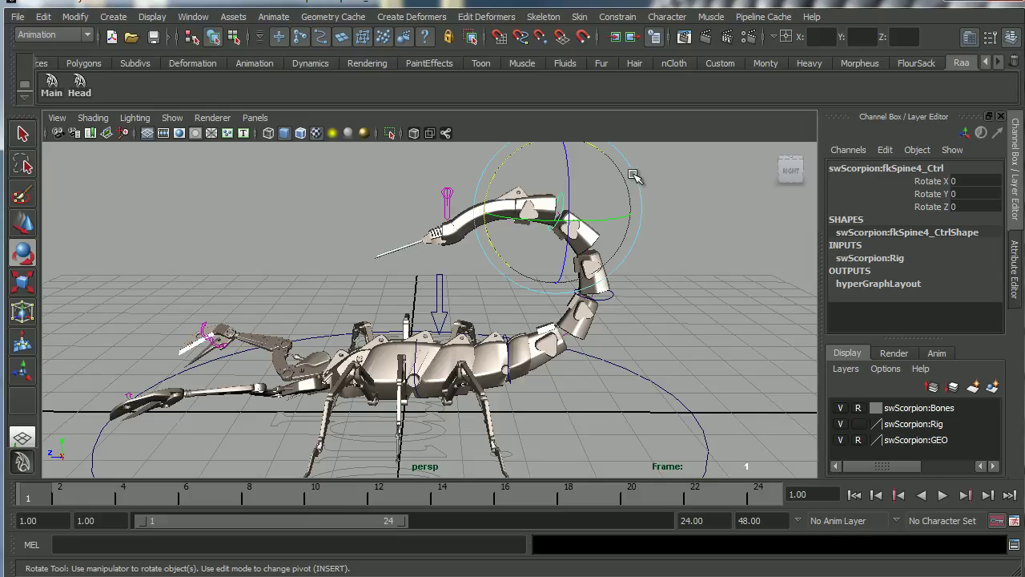
{"action": "left_click_drag", "start_coordinate": [634, 175], "coordinate": [641, 187]}
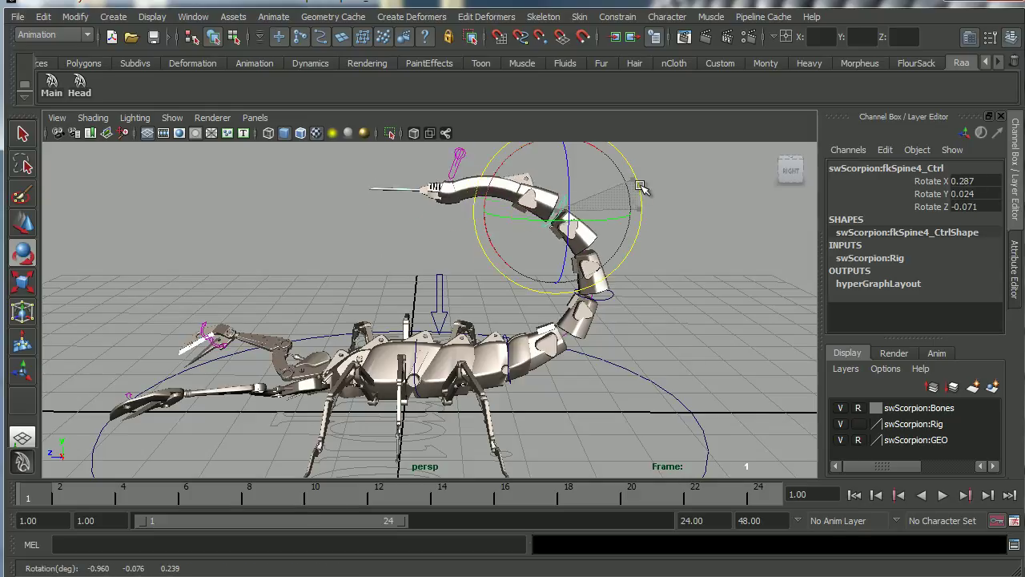
{"action": "key", "text": "ctrl+z"}
Select the stinger control and try its Stinger Out attribute at 0.
{"action": "left_click_drag", "start_coordinate": [603, 222], "coordinate": [572, 276], "text": "alt"}
{"action": "left_click_drag", "start_coordinate": [446, 183], "coordinate": [460, 205]}
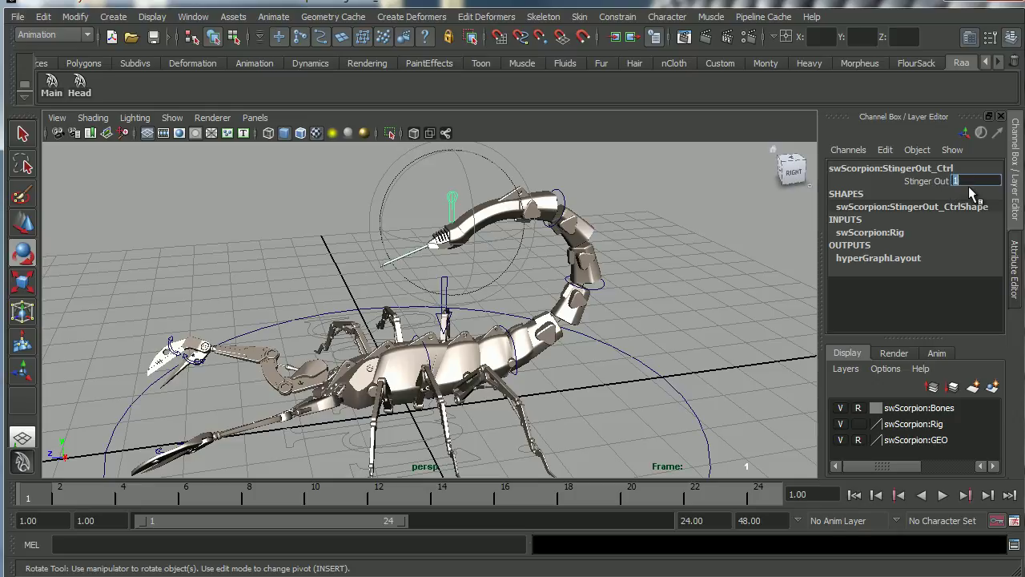
{"action": "type", "text": "0.5"}
{"action": "left_click", "coordinate": [928, 181]}
{"action": "mouse_move", "coordinate": [469, 304]}
{"action": "middle_mouse_down"}
{"action": "mouse_move", "coordinate": [485, 286]}
{"action": "mouse_move", "coordinate": [448, 293]}
{"action": "mouse_move", "coordinate": [475, 286]}
{"action": "middle_mouse_up"}
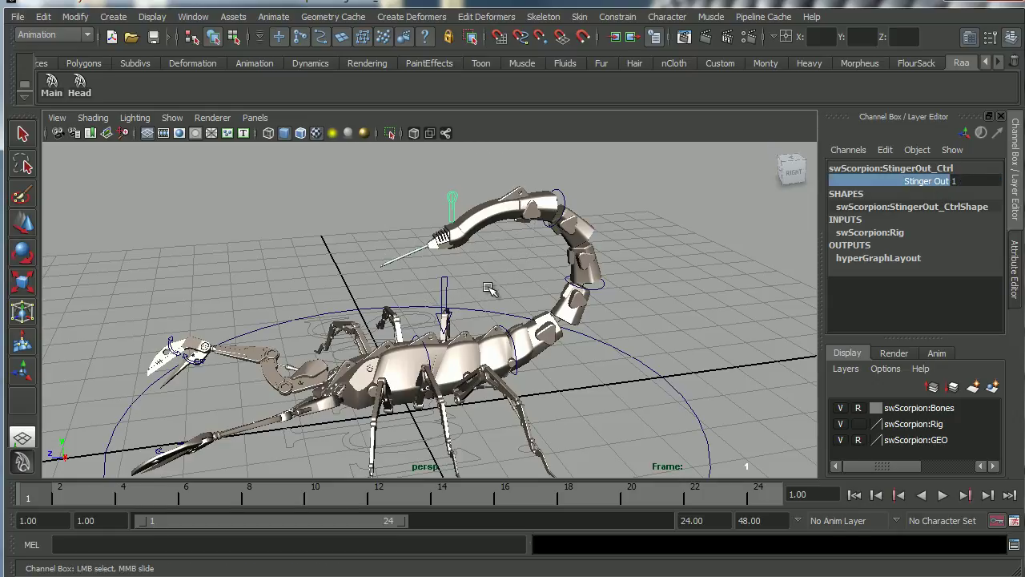
Select the main RIG control and set its Head visibility to on.
{"action": "left_click_drag", "start_coordinate": [515, 346], "coordinate": [485, 364], "text": "alt"}
{"action": "left_click", "coordinate": [622, 295]}
{"action": "key", "text": "e"}
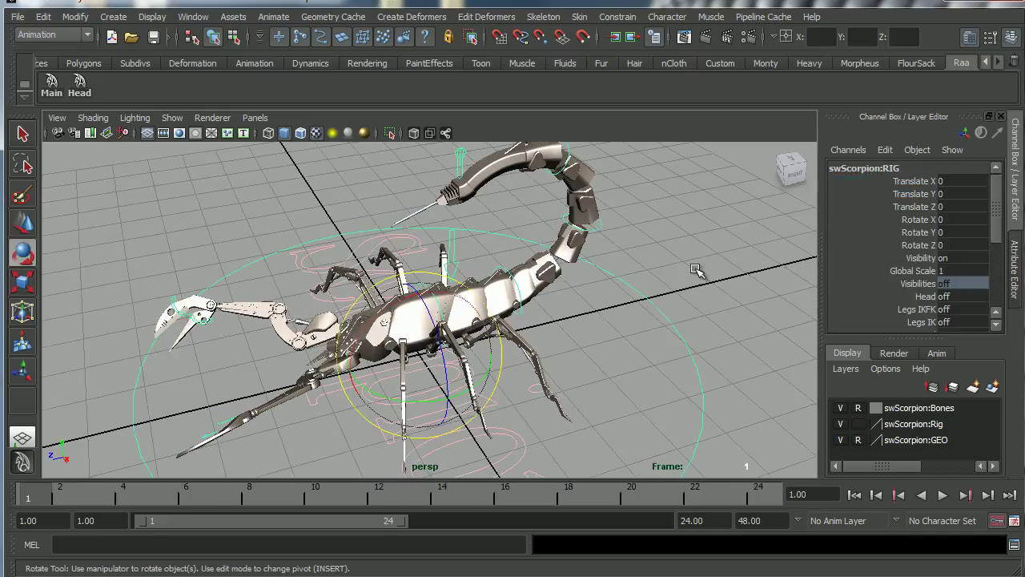
{"action": "left_click_drag", "start_coordinate": [585, 360], "coordinate": [618, 342], "text": "alt"}
{"action": "double_click", "coordinate": [954, 297]}
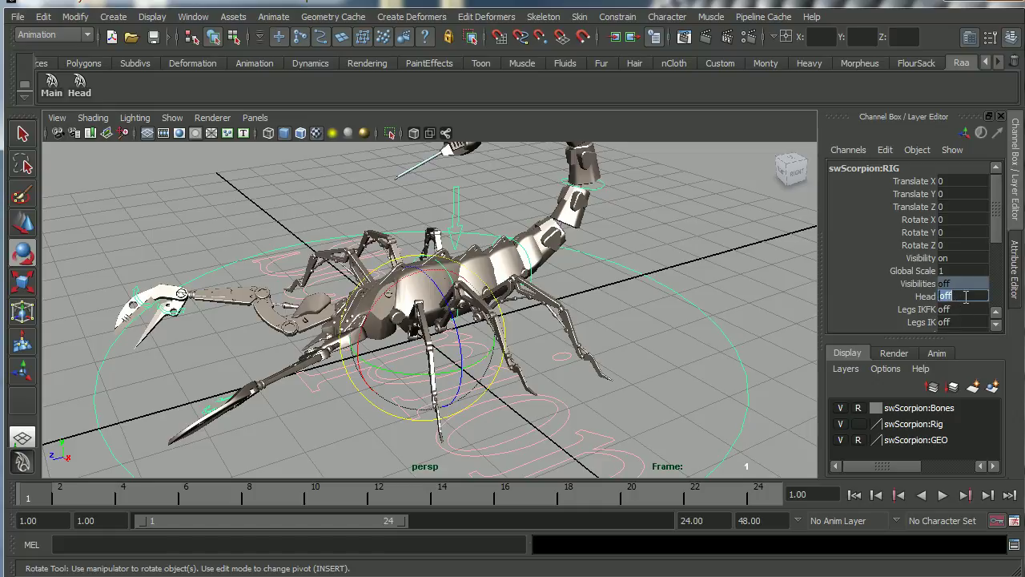
{"action": "type", "text": "on"}
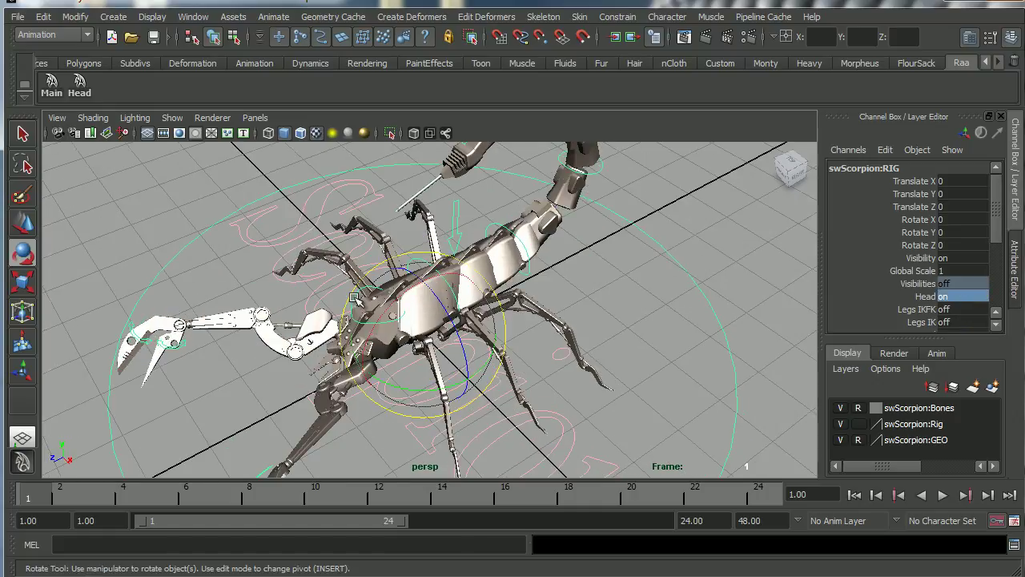
Try rotating the head control, and undo the rotation.
{"action": "left_click", "coordinate": [357, 299]}
{"action": "left_click_drag", "start_coordinate": [392, 316], "coordinate": [341, 266], "text": "alt"}
{"action": "key", "text": "ctrl+z"}
{"action": "key", "text": "ctrl+z"}
{"action": "key", "text": "ctrl+z"}
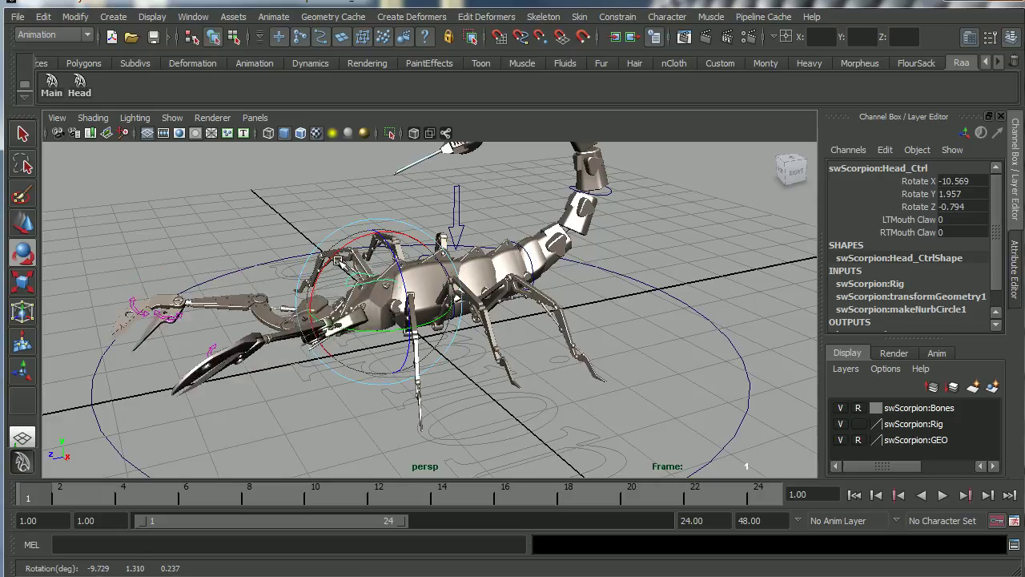
{"action": "key", "text": "w"}
{"action": "key", "text": "e"}
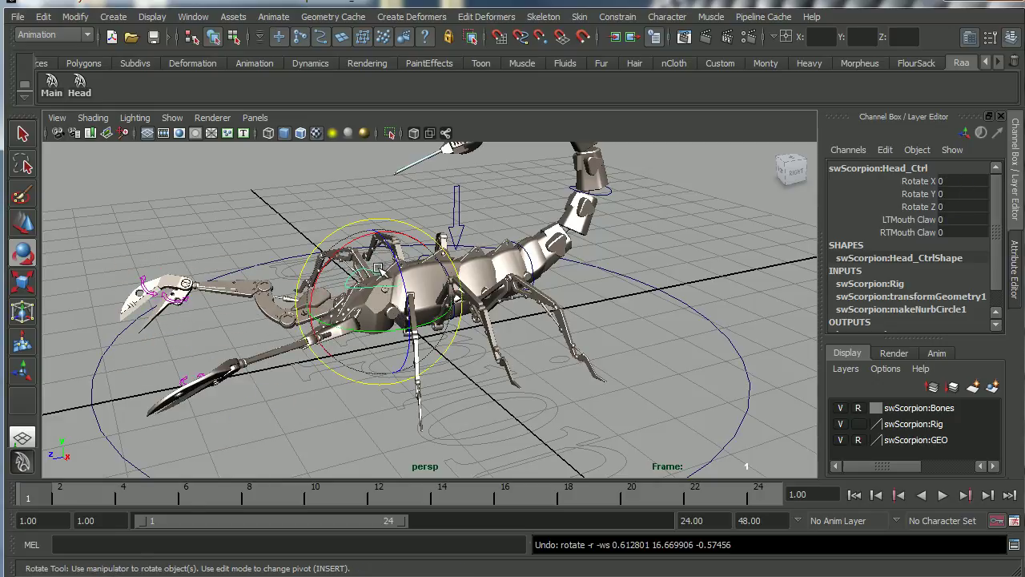
{"action": "key", "text": "w"}
{"action": "key", "text": "e"}
Reselect the main RIG control and set its Claws IK and Claws IKFK visibilities to on.
{"action": "left_click_drag", "start_coordinate": [531, 323], "coordinate": [705, 279], "text": "alt"}
{"action": "left_click_drag", "start_coordinate": [997, 247], "coordinate": [999, 209]}
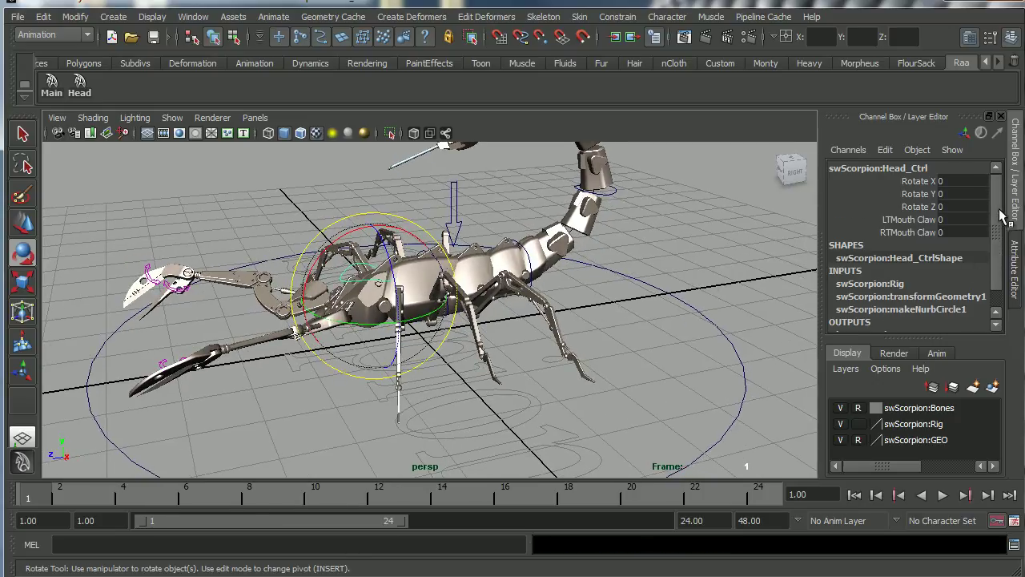
{"action": "left_click", "coordinate": [651, 284]}
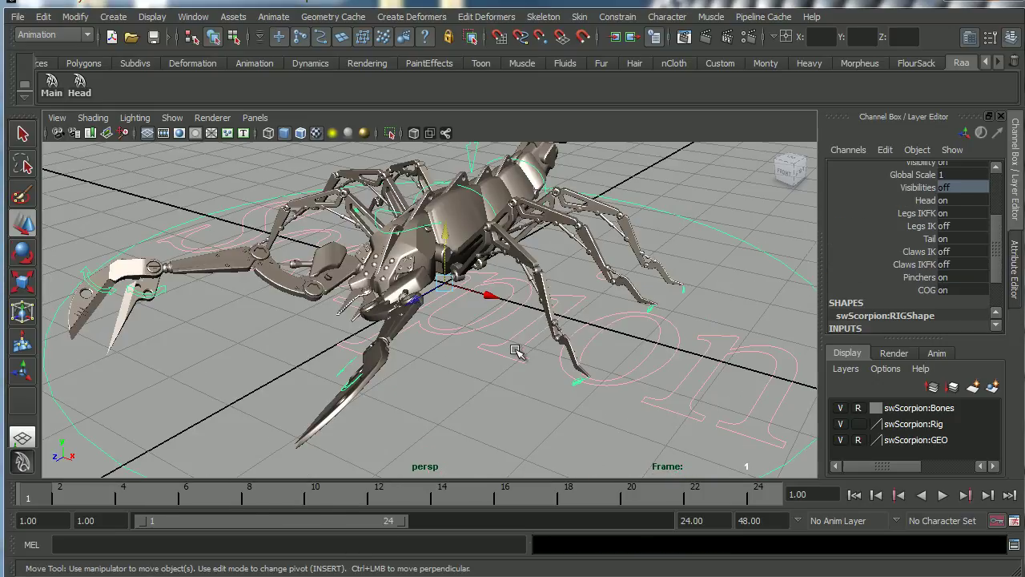
{"action": "left_click_drag", "start_coordinate": [517, 350], "coordinate": [544, 342], "text": "alt"}
{"action": "middle_click_drag", "start_coordinate": [544, 343], "coordinate": [574, 336], "text": "alt"}
{"action": "left_click_drag", "start_coordinate": [574, 337], "coordinate": [630, 300], "text": "alt"}
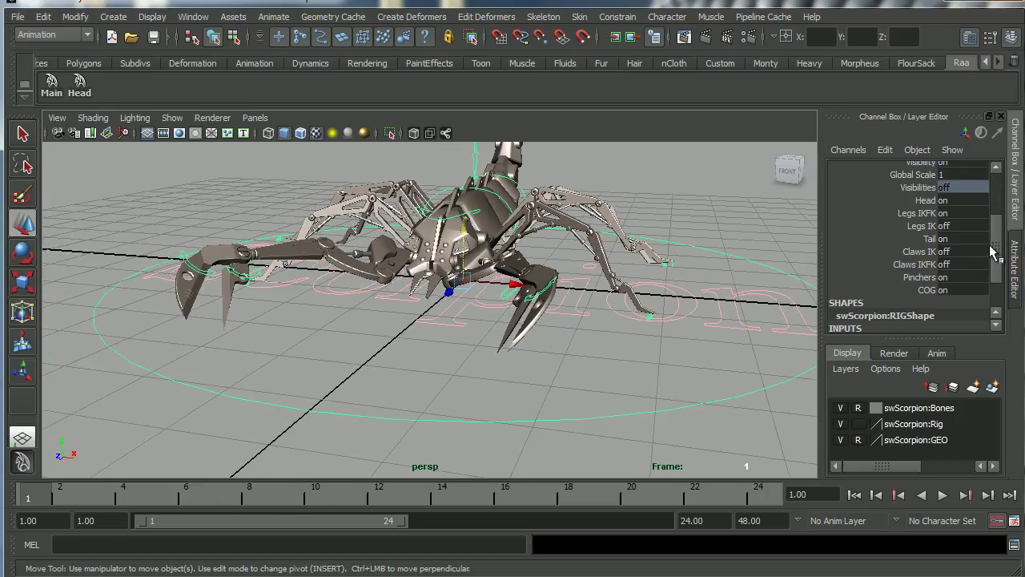
{"action": "scroll", "coordinate": [993, 253], "scroll_direction": "down", "scroll_amount": 1}
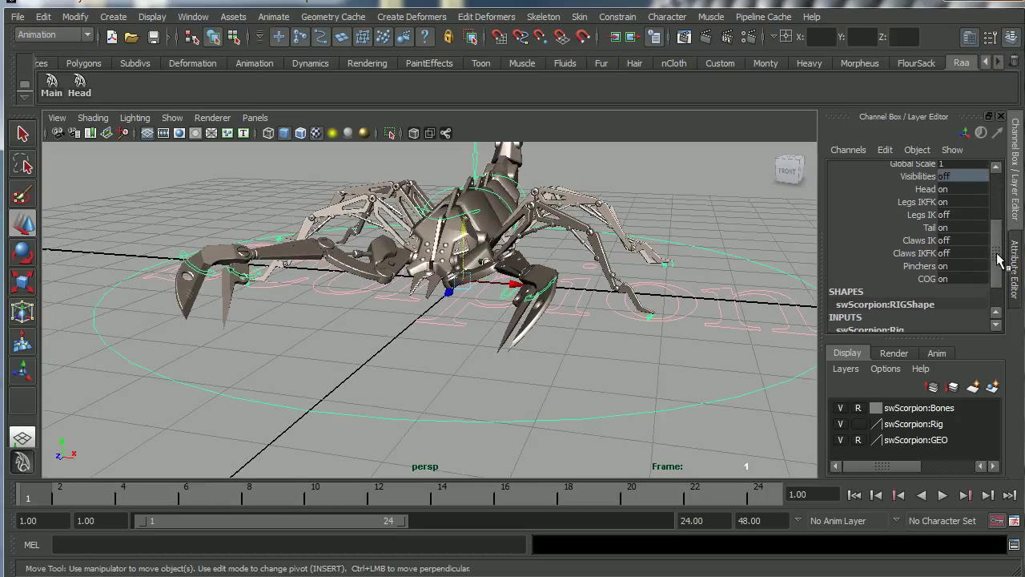
{"action": "scroll", "coordinate": [973, 258], "scroll_direction": "up", "scroll_amount": 1}
{"action": "double_click", "coordinate": [962, 252]}
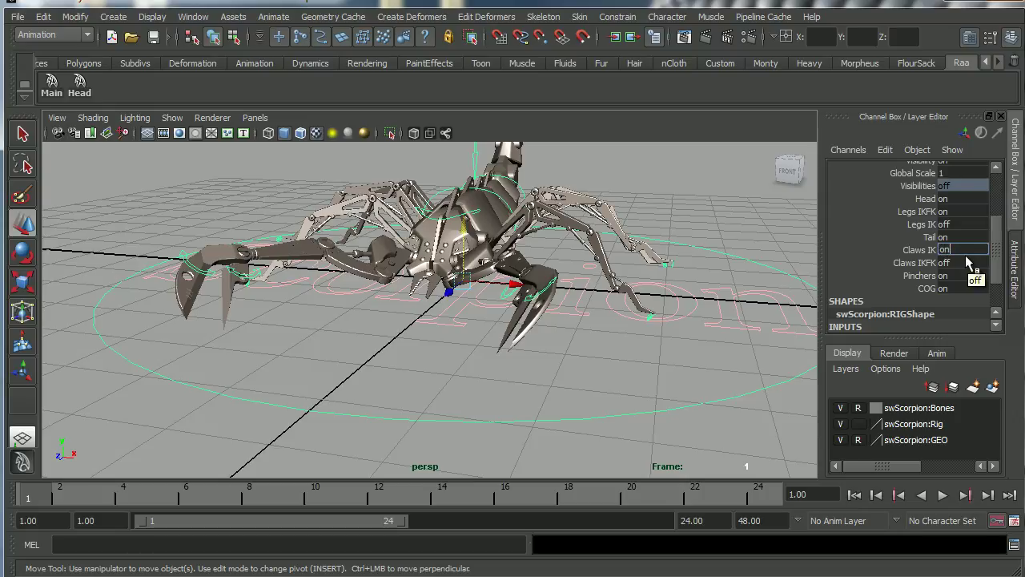
{"action": "key", "text": "Return"}
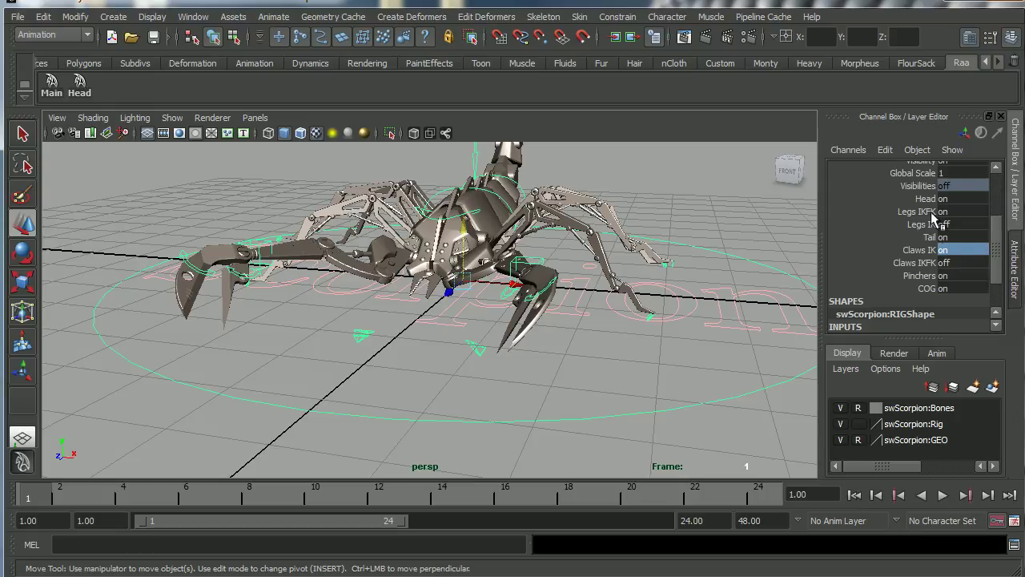
{"action": "double_click", "coordinate": [964, 262]}
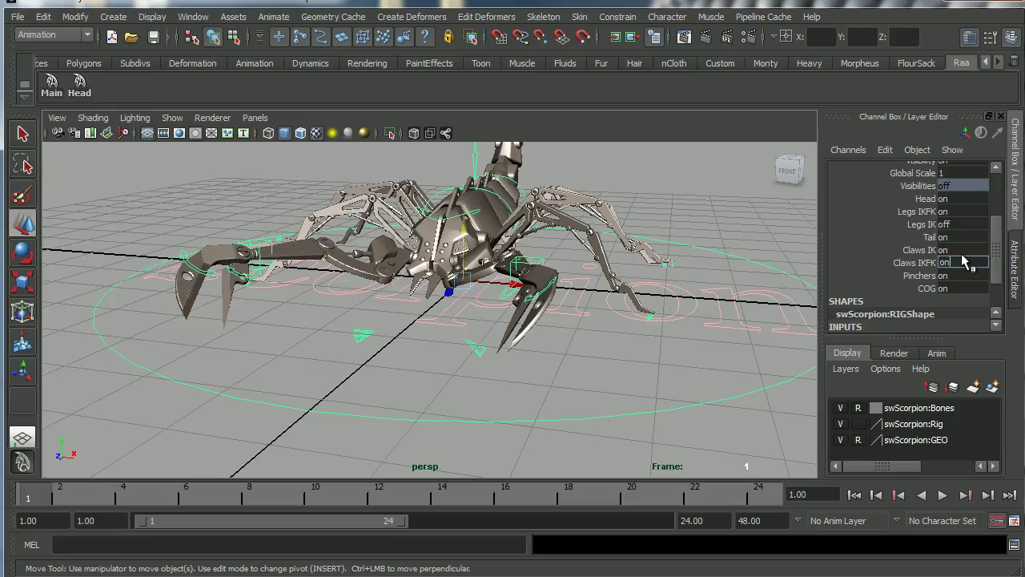
{"action": "key", "text": "Return"}
Set the Legs IK visibility of the main RIG control to on.
{"action": "double_click", "coordinate": [961, 225]}
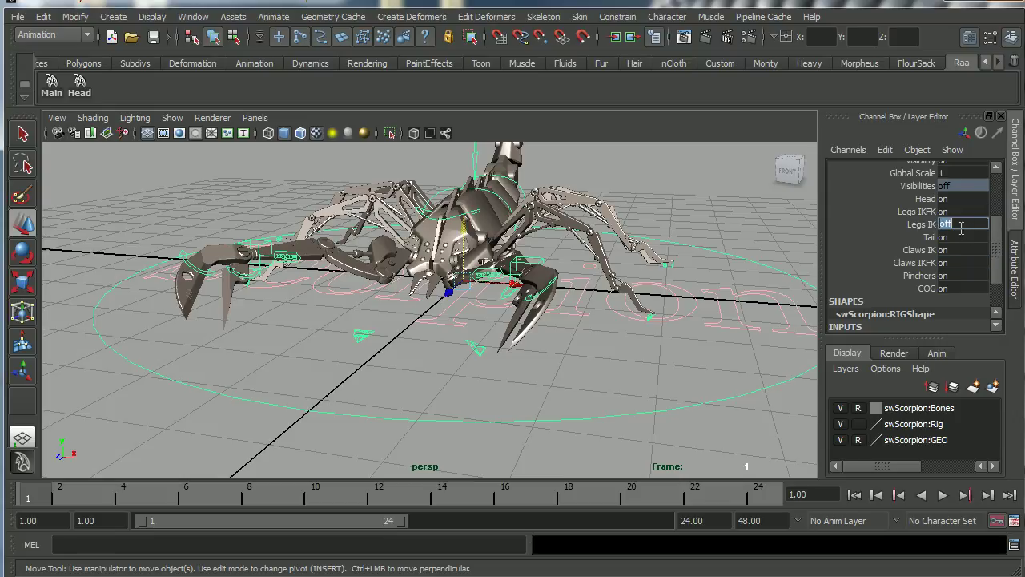
{"action": "key", "text": "Return"}
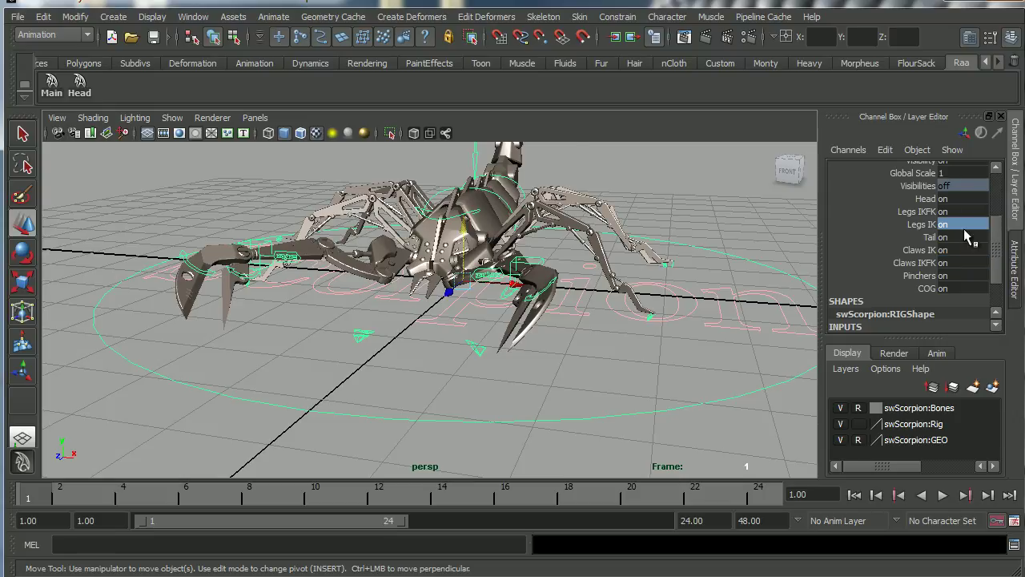
{"action": "left_click_drag", "start_coordinate": [1000, 255], "coordinate": [1005, 226]}
{"action": "scroll", "coordinate": [977, 226], "scroll_direction": "down", "scroll_amount": 3}
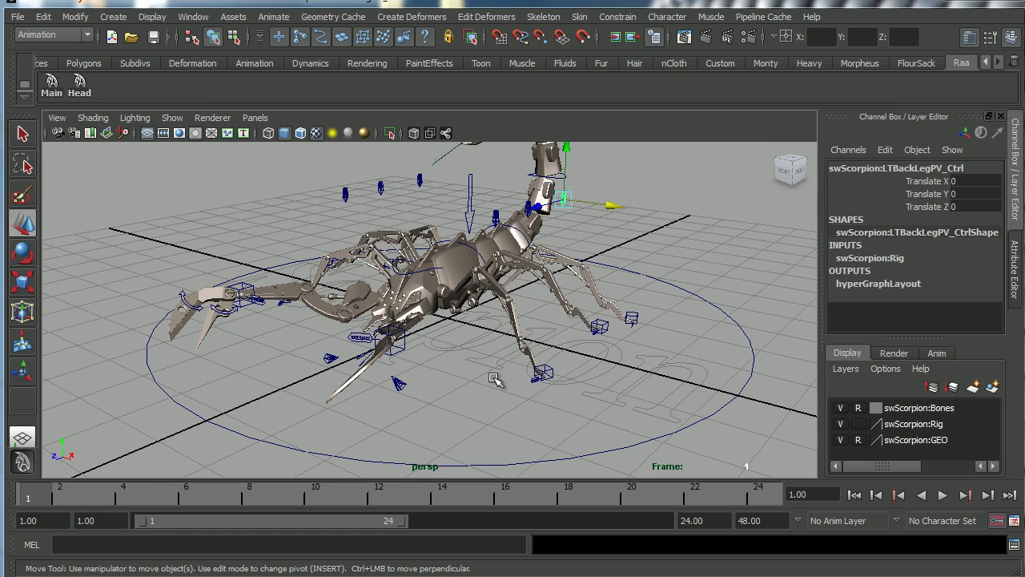
Try moving the COG arrow control above the body vertically, and undo the move.
{"action": "left_click_drag", "start_coordinate": [433, 373], "coordinate": [453, 336], "text": "alt"}
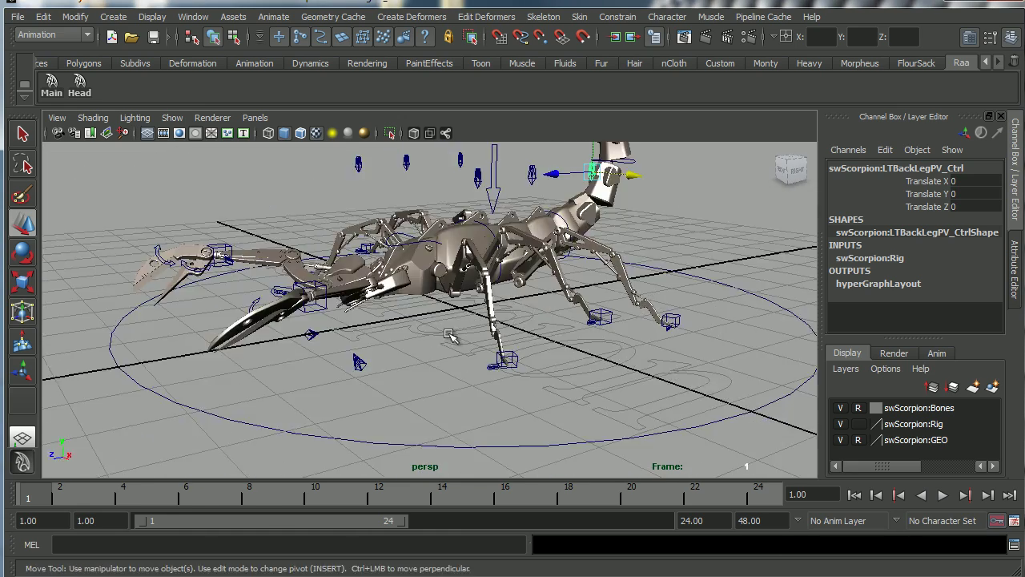
{"action": "middle_click_drag", "start_coordinate": [453, 336], "coordinate": [458, 405], "text": "alt"}
{"action": "right_click_drag", "start_coordinate": [481, 367], "coordinate": [508, 367], "text": "alt"}
{"action": "left_click_drag", "start_coordinate": [507, 367], "coordinate": [506, 345], "text": "alt"}
{"action": "left_click", "coordinate": [516, 228]}
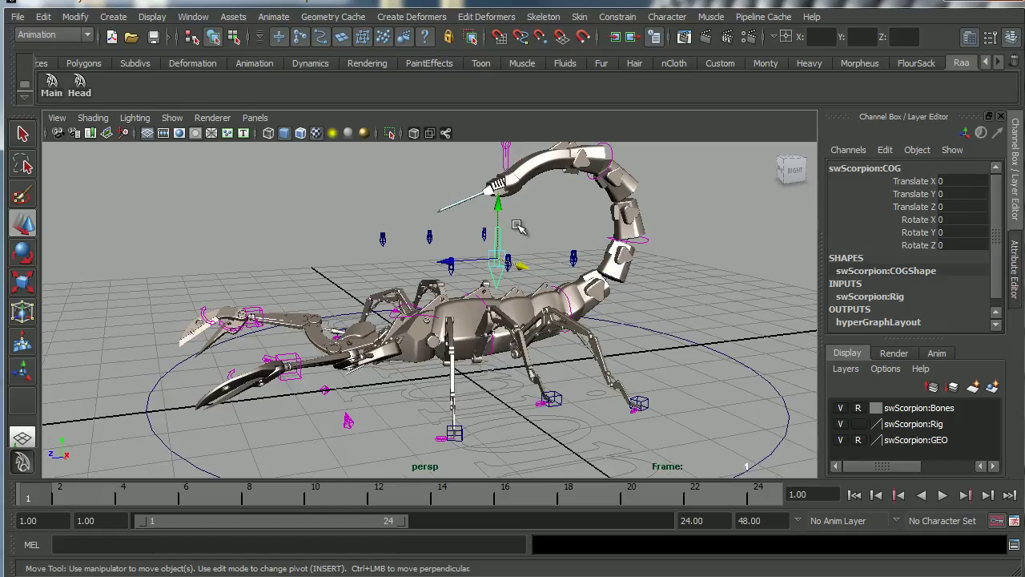
{"action": "mouse_move", "coordinate": [499, 210]}
{"action": "left_mouse_down"}
{"action": "mouse_move", "coordinate": [502, 231]}
{"action": "mouse_move", "coordinate": [500, 190]}
{"action": "left_mouse_up"}
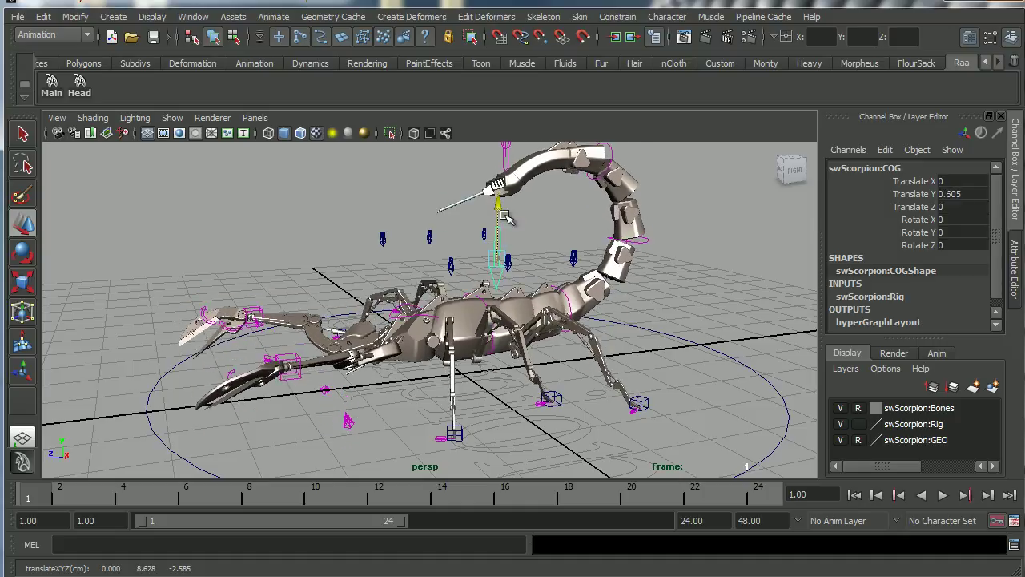
{"action": "key", "text": "ctrl+z"}
Try moving the IK control at the tip of the left front leg, and undo the moves.
{"action": "left_click_drag", "start_coordinate": [513, 232], "coordinate": [603, 379], "text": "alt"}
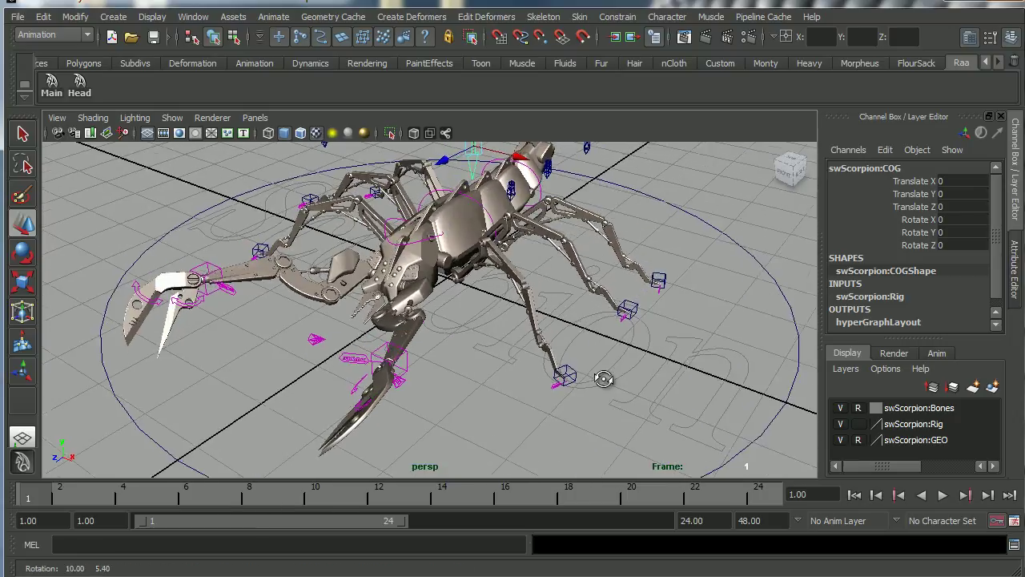
{"action": "middle_click_drag", "start_coordinate": [604, 379], "coordinate": [597, 354], "text": "alt"}
{"action": "right_click_drag", "start_coordinate": [597, 354], "coordinate": [620, 366], "text": "alt"}
{"action": "left_click", "coordinate": [610, 356]}
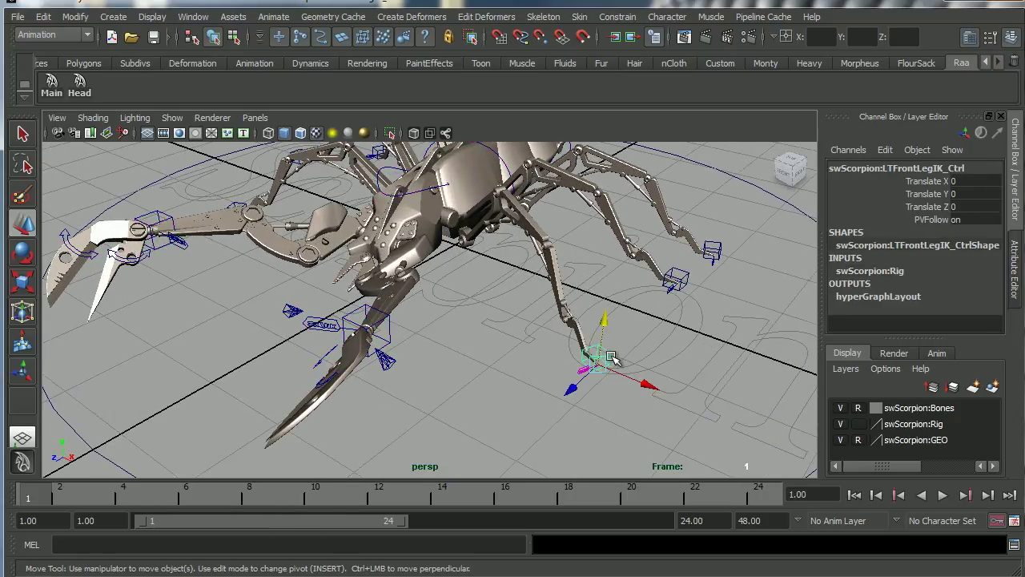
{"action": "left_click_drag", "start_coordinate": [605, 323], "coordinate": [609, 271]}
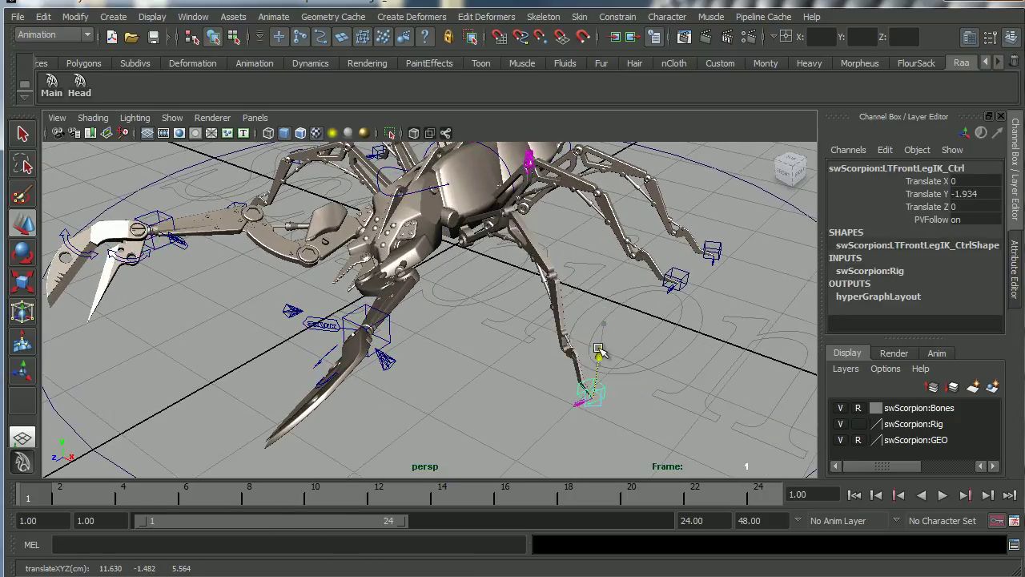
{"action": "key", "text": "ctrl+z"}
{"action": "left_click_drag", "start_coordinate": [606, 408], "coordinate": [549, 390], "text": "alt"}
{"action": "key", "text": "ctrl+z"}
Select the left front leg's IKFK switch control beside the foot and set IKFK to 10.
{"action": "right_click_drag", "start_coordinate": [550, 389], "coordinate": [643, 380], "text": "alt"}
{"action": "left_click_drag", "start_coordinate": [643, 380], "coordinate": [580, 368], "text": "alt"}
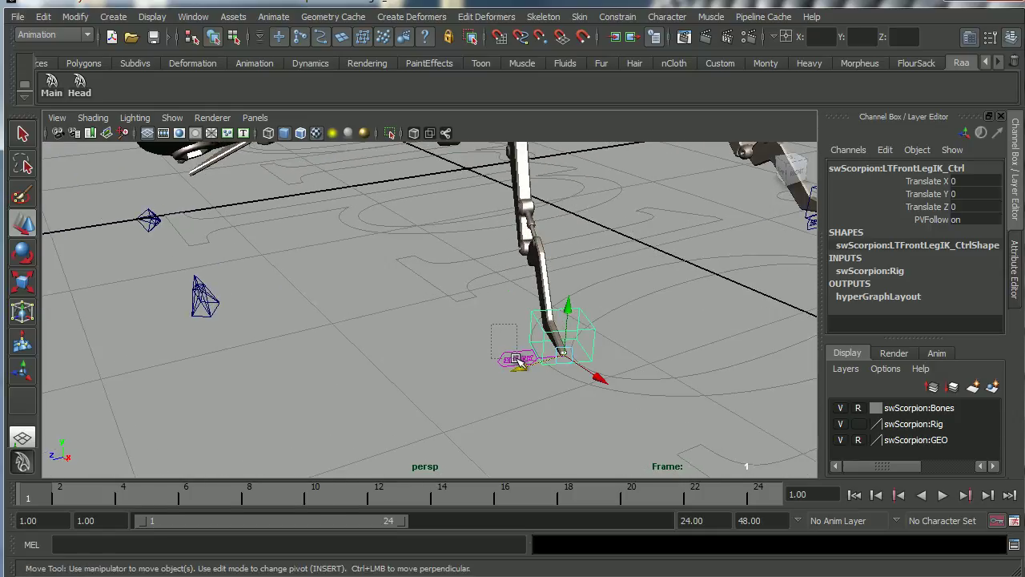
{"action": "left_click_drag", "start_coordinate": [517, 361], "coordinate": [517, 361]}
{"action": "double_click", "coordinate": [958, 182]}
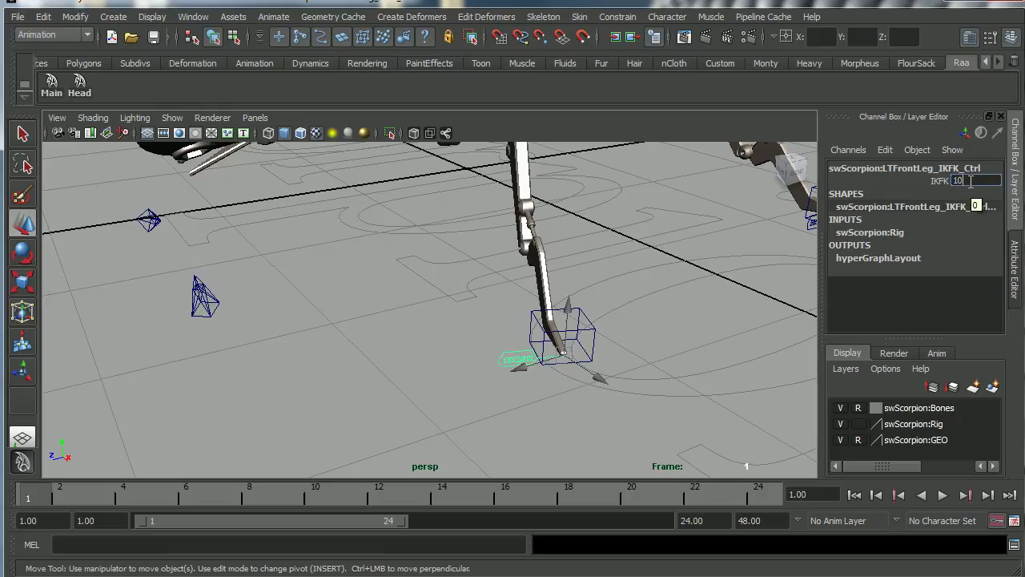
{"action": "key", "text": "Return"}
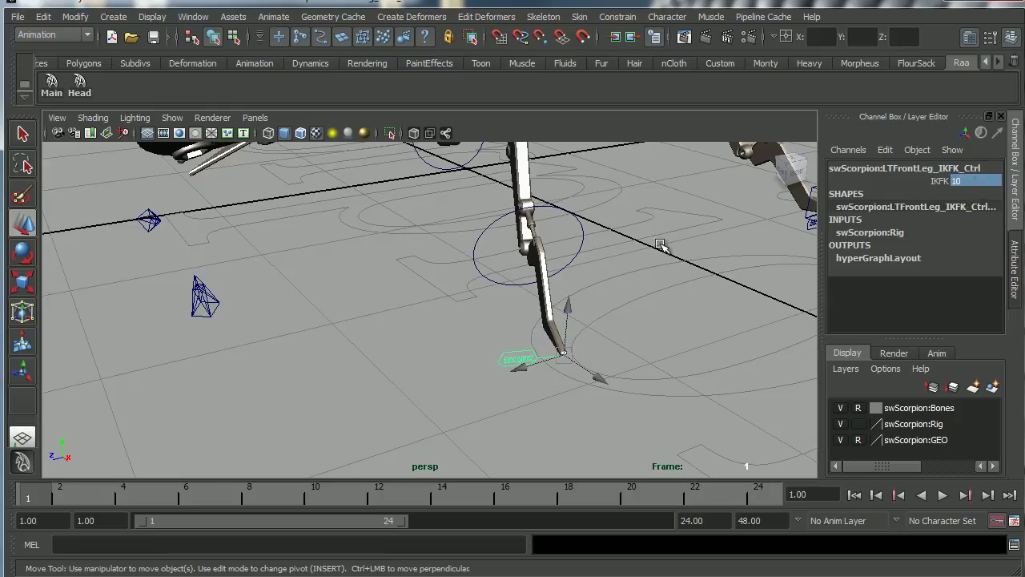
Try rotating the LTFrontLeg3FK control on the left front leg about Z, and undo the rotation.
{"action": "middle_click_drag", "start_coordinate": [631, 324], "coordinate": [607, 375], "text": "alt"}
{"action": "right_click_drag", "start_coordinate": [607, 375], "coordinate": [513, 345], "text": "alt"}
{"action": "left_click_drag", "start_coordinate": [504, 342], "coordinate": [546, 367], "text": "alt"}
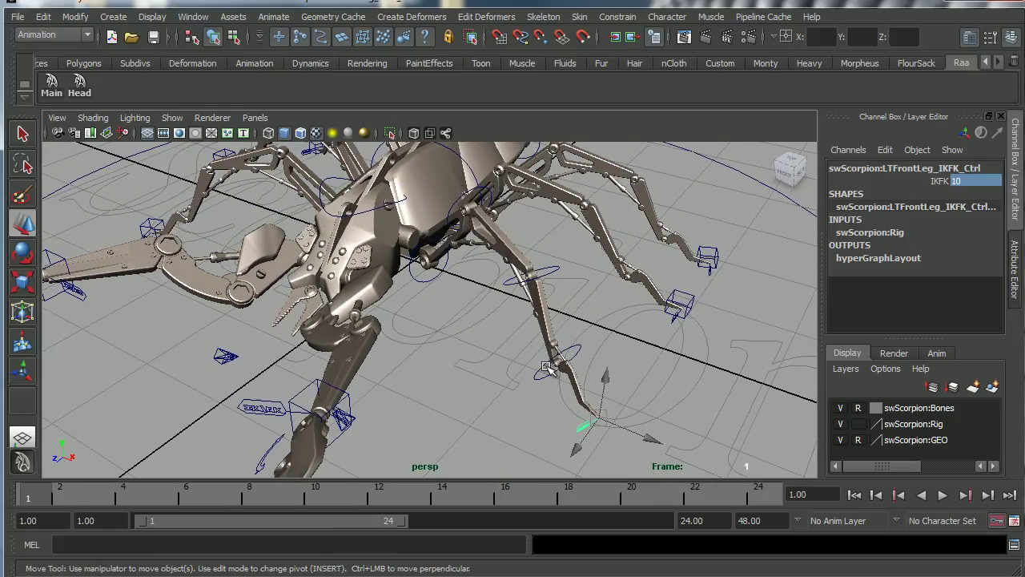
{"action": "left_click", "coordinate": [561, 273]}
{"action": "key", "text": "e"}
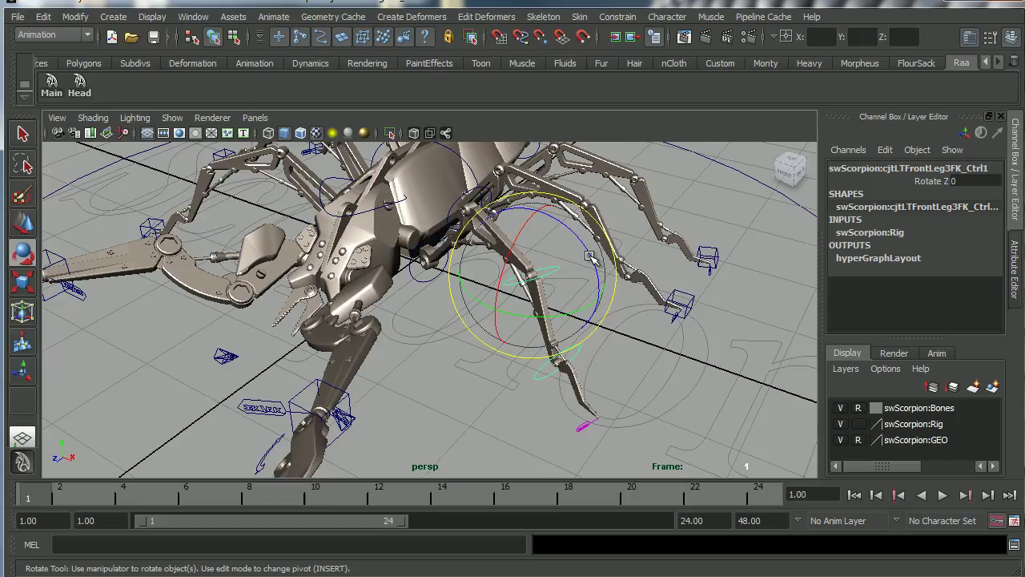
{"action": "mouse_move", "coordinate": [594, 259]}
{"action": "left_mouse_down"}
{"action": "mouse_move", "coordinate": [562, 234]}
{"action": "mouse_move", "coordinate": [590, 288]}
{"action": "mouse_move", "coordinate": [591, 276]}
{"action": "left_mouse_up"}
{"action": "key", "text": "z"}
Select the left front leg's IKFK switch control again and set IKFK to 1.
{"action": "left_click_drag", "start_coordinate": [578, 359], "coordinate": [602, 363], "text": "alt"}
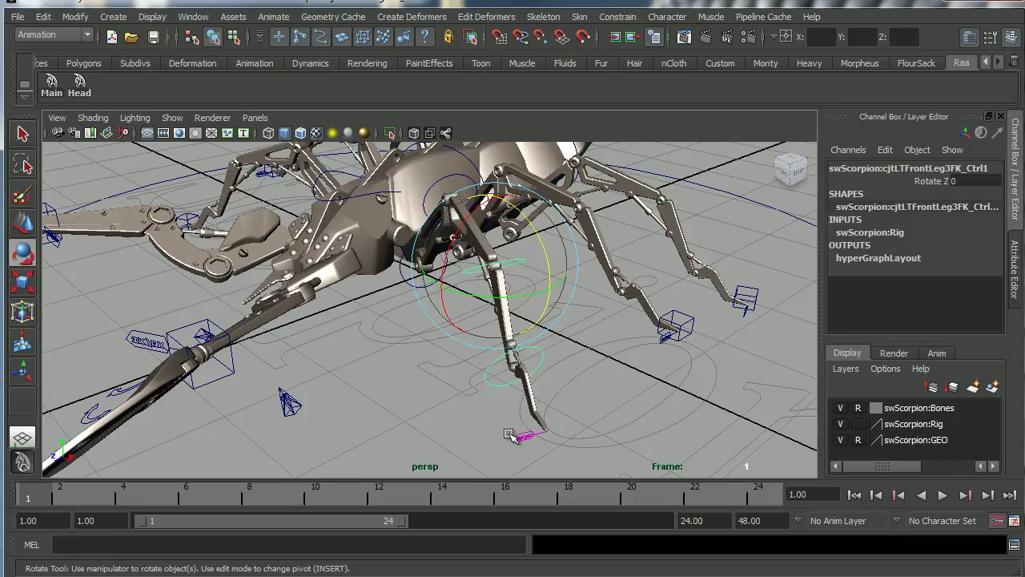
{"action": "middle_click_drag", "start_coordinate": [526, 439], "coordinate": [530, 379], "text": "alt"}
{"action": "left_click", "coordinate": [532, 374]}
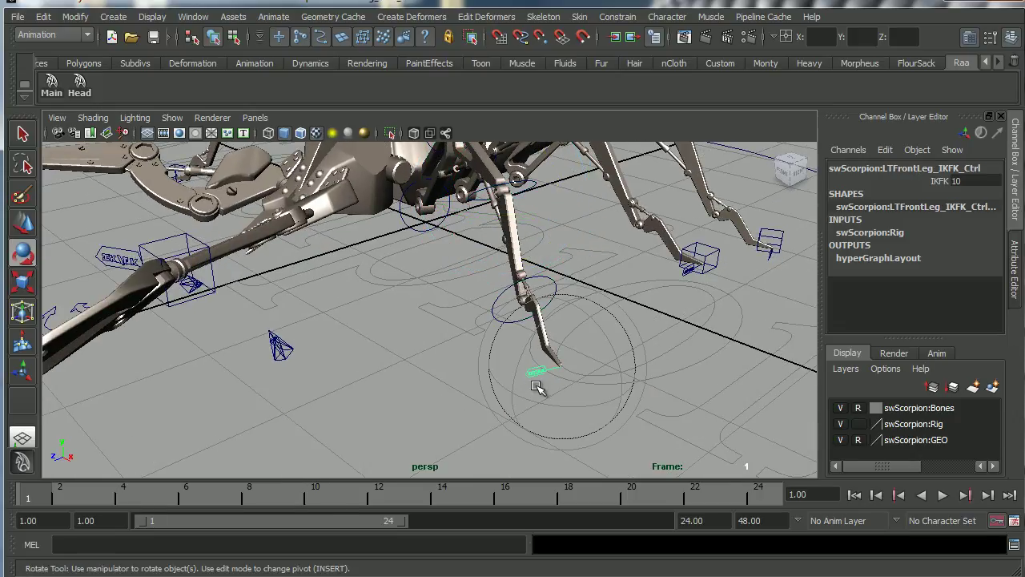
{"action": "left_click_drag", "start_coordinate": [539, 388], "coordinate": [676, 308], "text": "alt"}
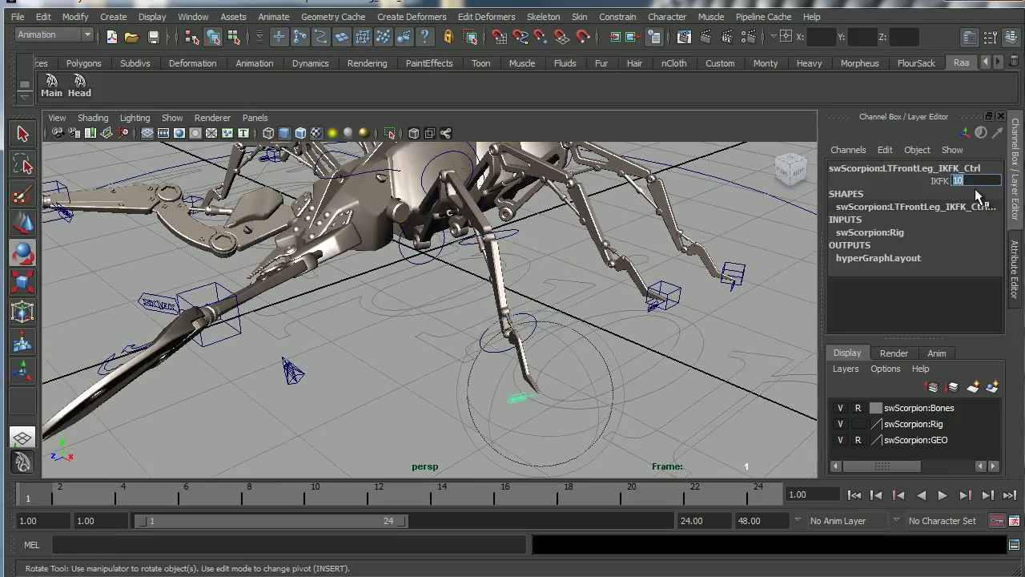
{"action": "type", "text": "1"}
{"action": "key", "text": "Return"}
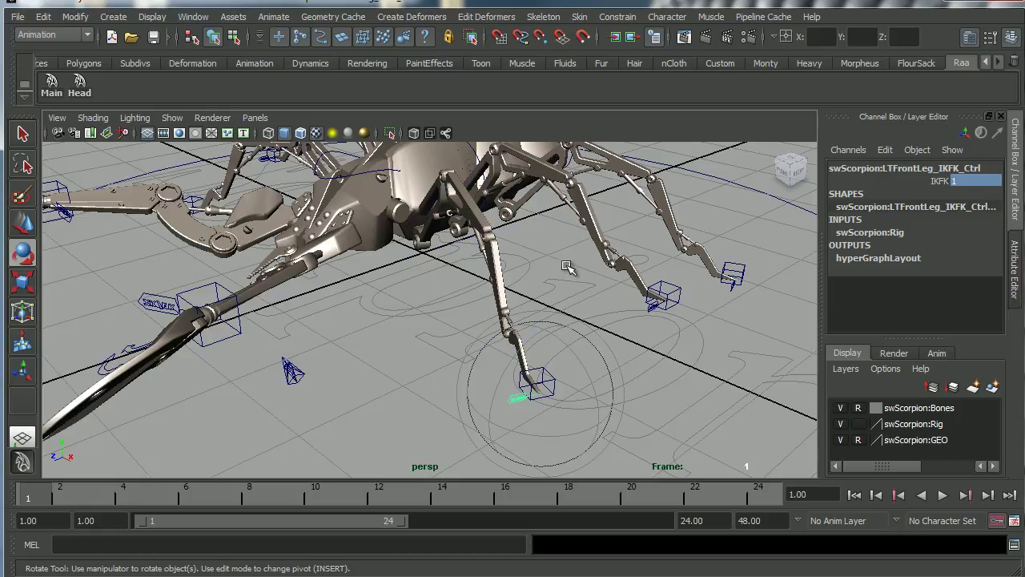
Reselect the left front leg's IK control, try moving it vertically, and undo the move.
{"action": "left_click_drag", "start_coordinate": [533, 362], "coordinate": [546, 392], "text": "alt"}
{"action": "left_click", "coordinate": [544, 395]}
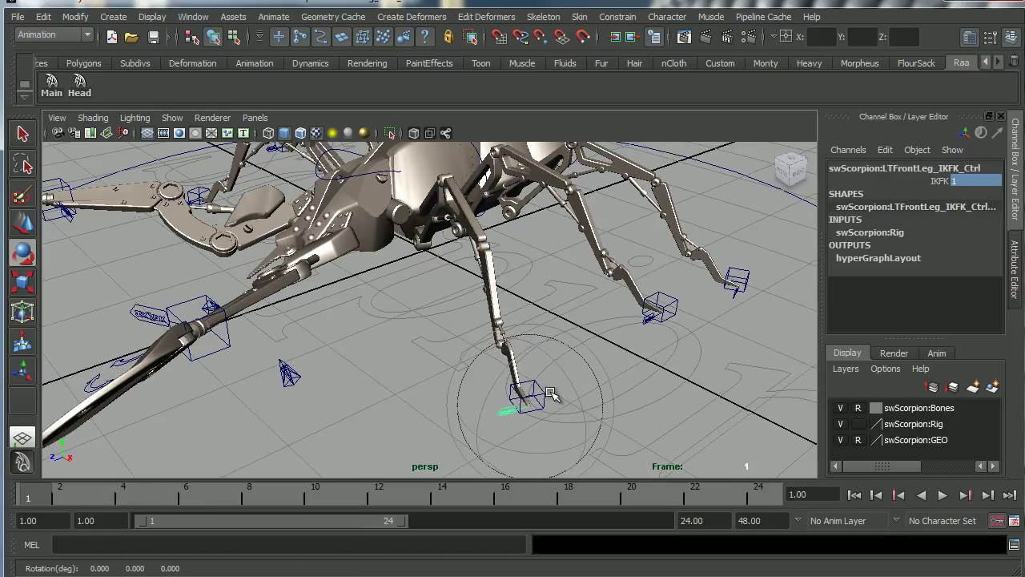
{"action": "left_click", "coordinate": [543, 282]}
{"action": "left_click", "coordinate": [524, 401]}
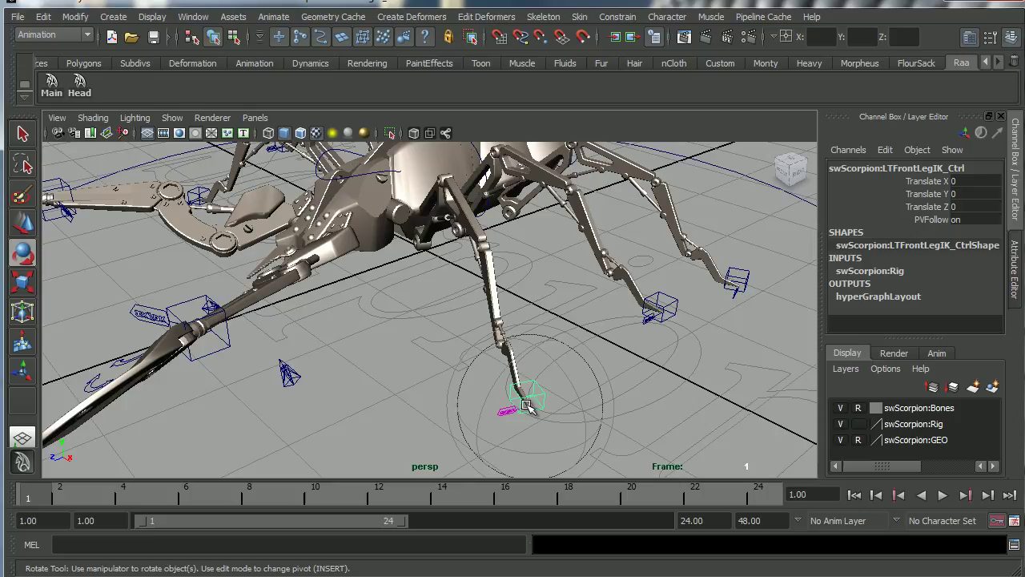
{"action": "key", "text": "w"}
{"action": "left_click_drag", "start_coordinate": [533, 353], "coordinate": [535, 373]}
{"action": "key", "text": "z"}
Try moving the left front leg's pole vector control forward along Z, and undo the move.
{"action": "middle_click_drag", "start_coordinate": [549, 372], "coordinate": [549, 384], "text": "alt"}
{"action": "right_click_drag", "start_coordinate": [550, 384], "coordinate": [483, 381], "text": "alt"}
{"action": "left_click_drag", "start_coordinate": [483, 380], "coordinate": [514, 381], "text": "alt"}
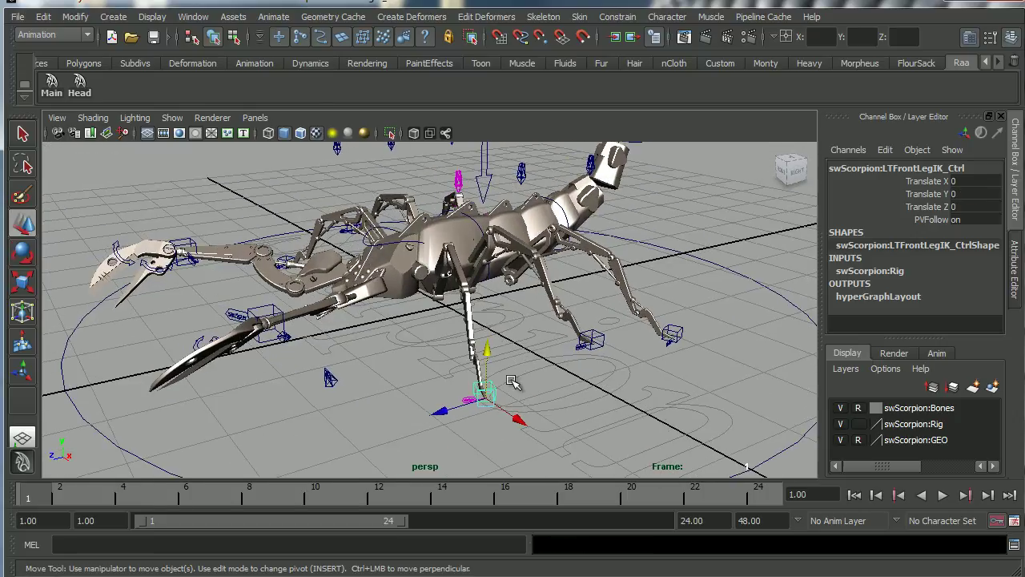
{"action": "right_click_drag", "start_coordinate": [515, 381], "coordinate": [460, 384], "text": "alt"}
{"action": "left_click", "coordinate": [462, 201]}
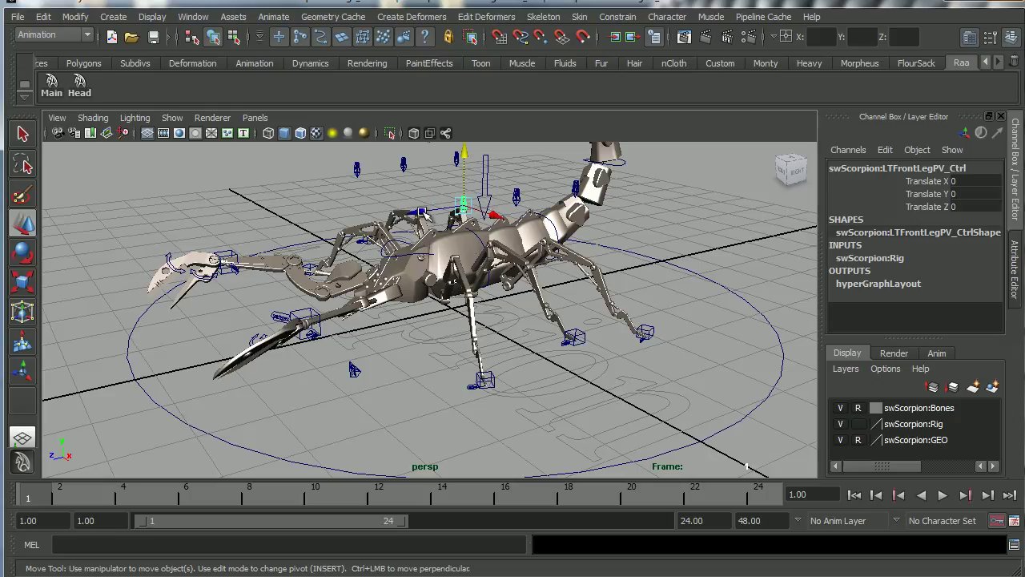
{"action": "left_click_drag", "start_coordinate": [422, 214], "coordinate": [389, 232]}
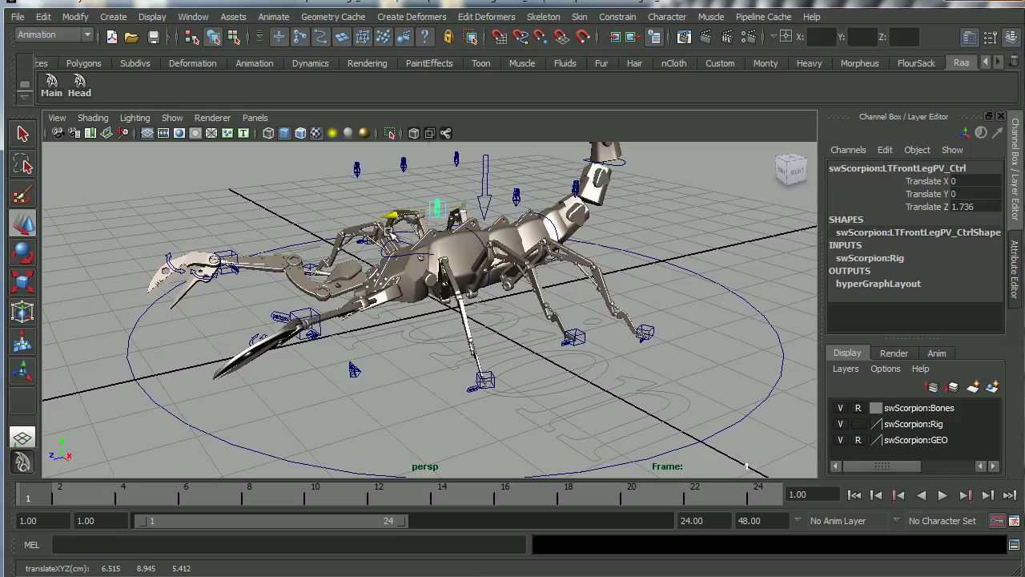
{"action": "key", "text": "ctrl+z"}
Select the left claw's IK control, try moving it along X and vertically along Y, and undo each move.
{"action": "left_click_drag", "start_coordinate": [490, 335], "coordinate": [561, 358], "text": "alt"}
{"action": "scroll", "coordinate": [561, 357], "scroll_direction": "up", "scroll_amount": 4}
{"action": "middle_click_drag", "start_coordinate": [576, 320], "coordinate": [537, 265], "text": "alt"}
{"action": "left_click_drag", "start_coordinate": [536, 265], "coordinate": [564, 329], "text": "alt"}
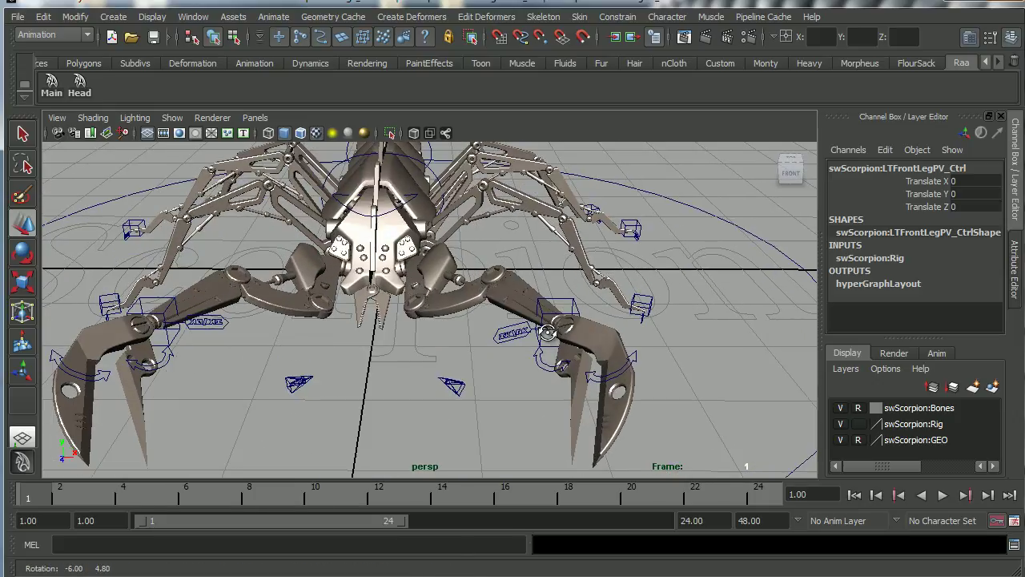
{"action": "left_click", "coordinate": [570, 333]}
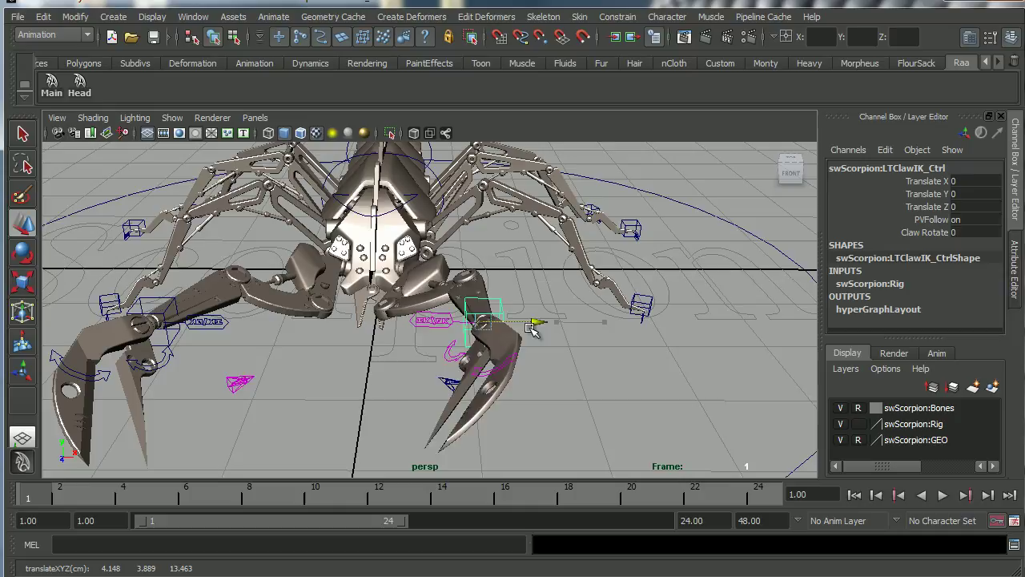
{"action": "left_click_drag", "start_coordinate": [633, 327], "coordinate": [657, 340]}
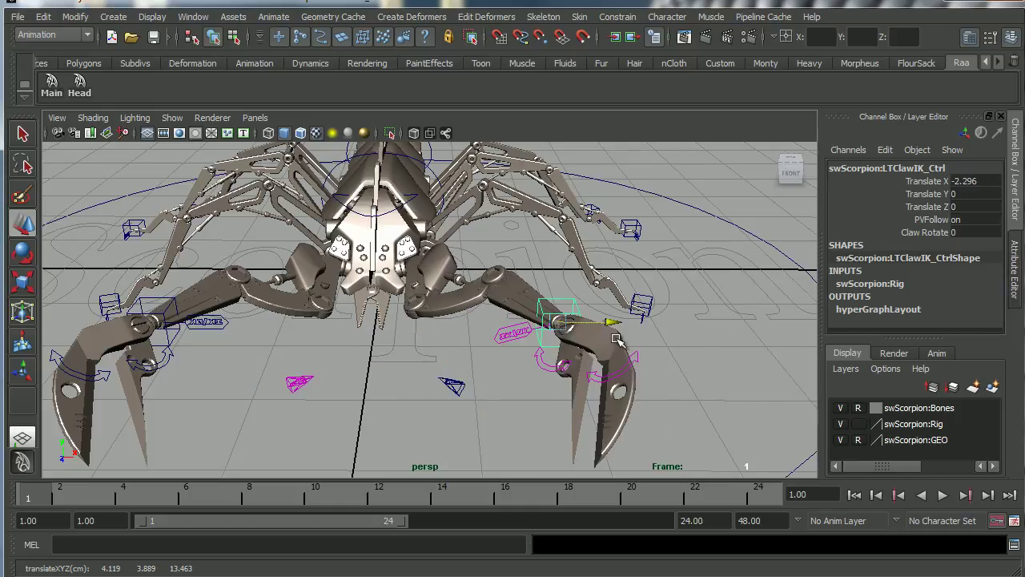
{"action": "key", "text": "ctrl+z"}
{"action": "left_click_drag", "start_coordinate": [571, 296], "coordinate": [570, 271]}
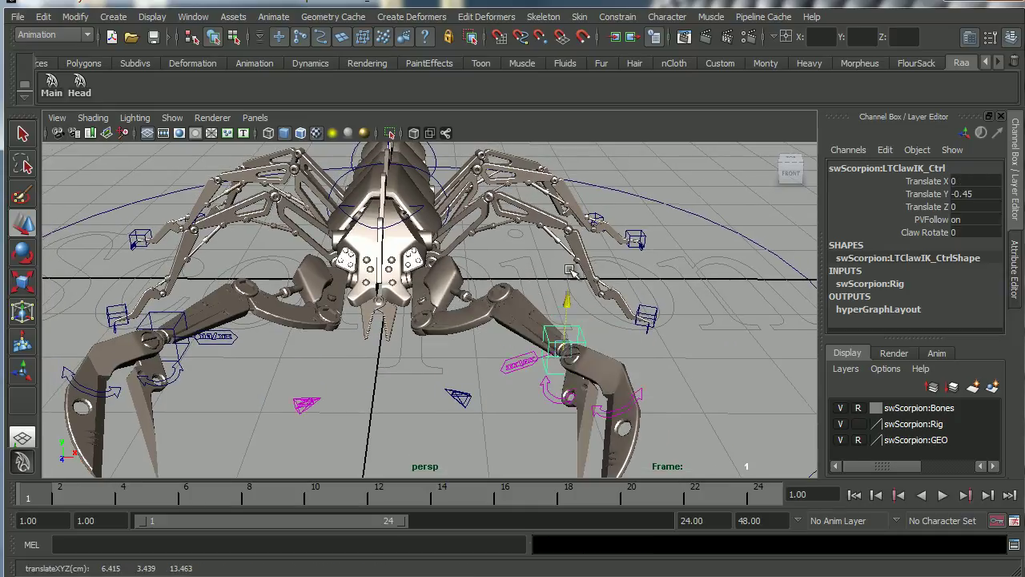
{"action": "key", "text": "ctrl+z"}
Select the left claw's IKFK switch control and set IKFK to 10.
{"action": "left_click_drag", "start_coordinate": [578, 315], "coordinate": [537, 398], "text": "alt"}
{"action": "right_click_drag", "start_coordinate": [536, 398], "coordinate": [594, 392], "text": "alt"}
{"action": "left_click_drag", "start_coordinate": [593, 394], "coordinate": [569, 396], "text": "alt"}
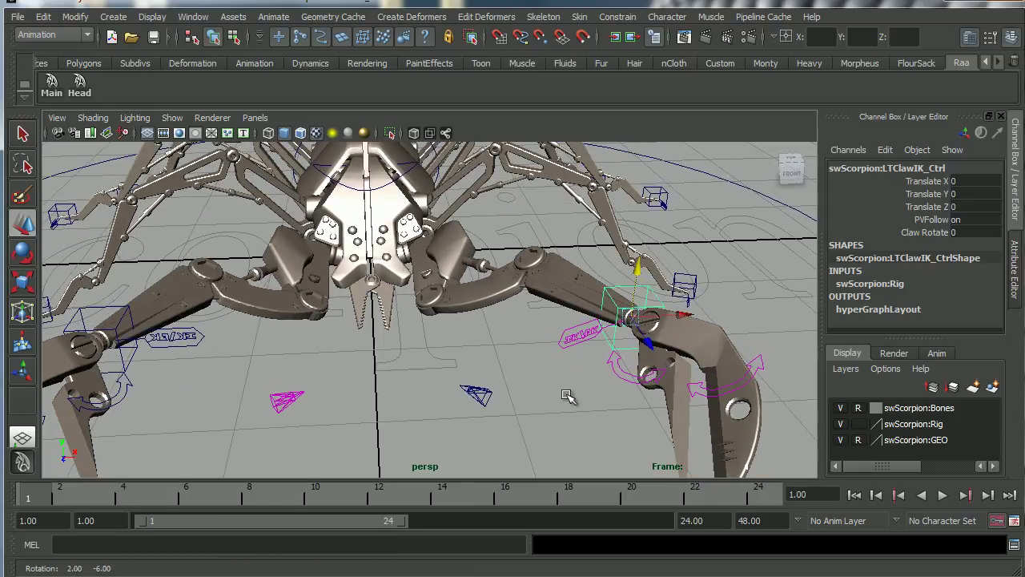
{"action": "left_click", "coordinate": [574, 337]}
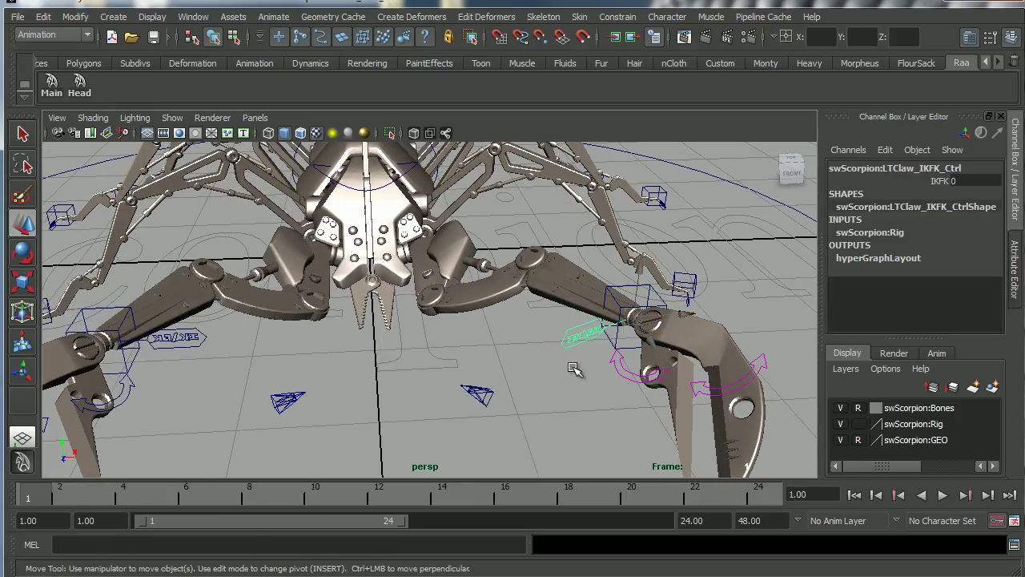
{"action": "left_click_drag", "start_coordinate": [558, 376], "coordinate": [531, 389], "text": "alt"}
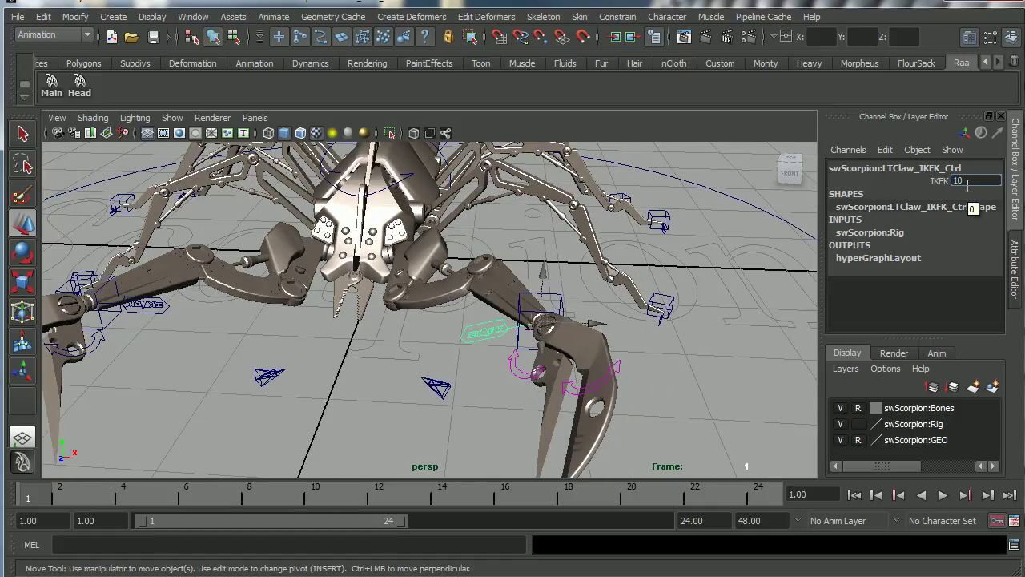
{"action": "key", "text": "Return"}
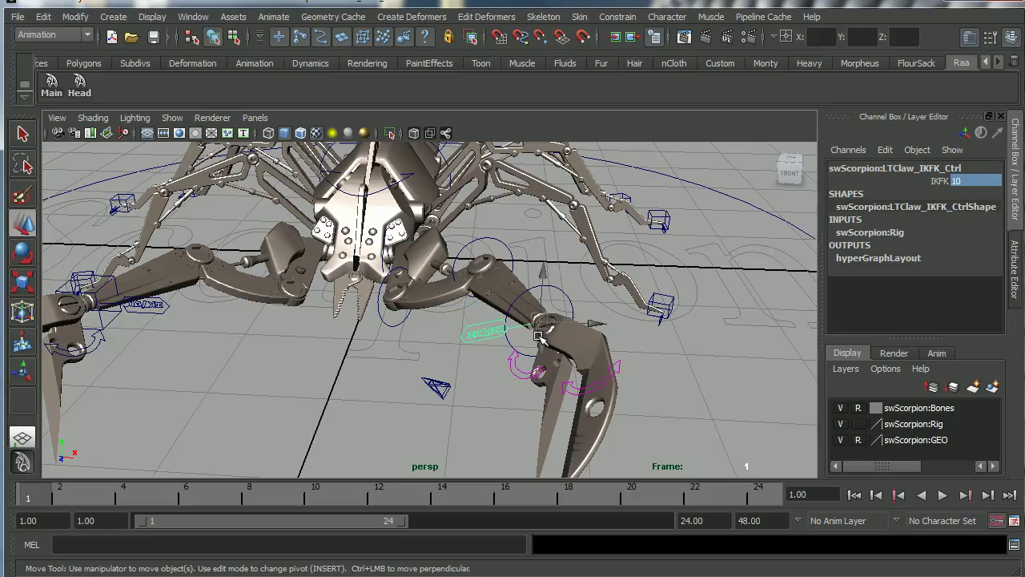
Try rotating the left claw's LTClaw3 FK control, and undo the rotation.
{"action": "left_click", "coordinate": [496, 241]}
{"action": "key", "text": "e"}
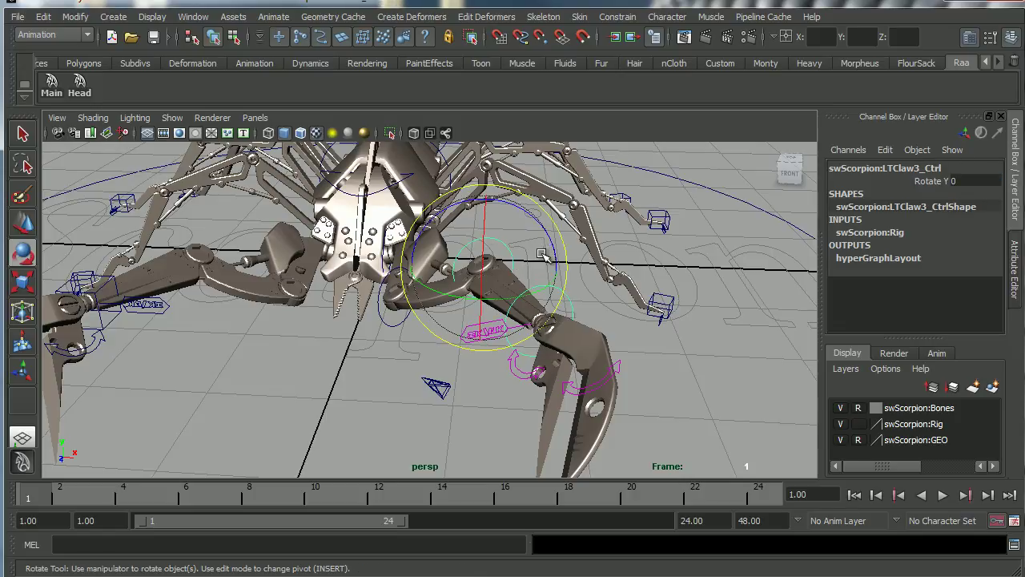
{"action": "left_click_drag", "start_coordinate": [545, 232], "coordinate": [530, 305]}
{"action": "key", "text": "ctrl+z"}
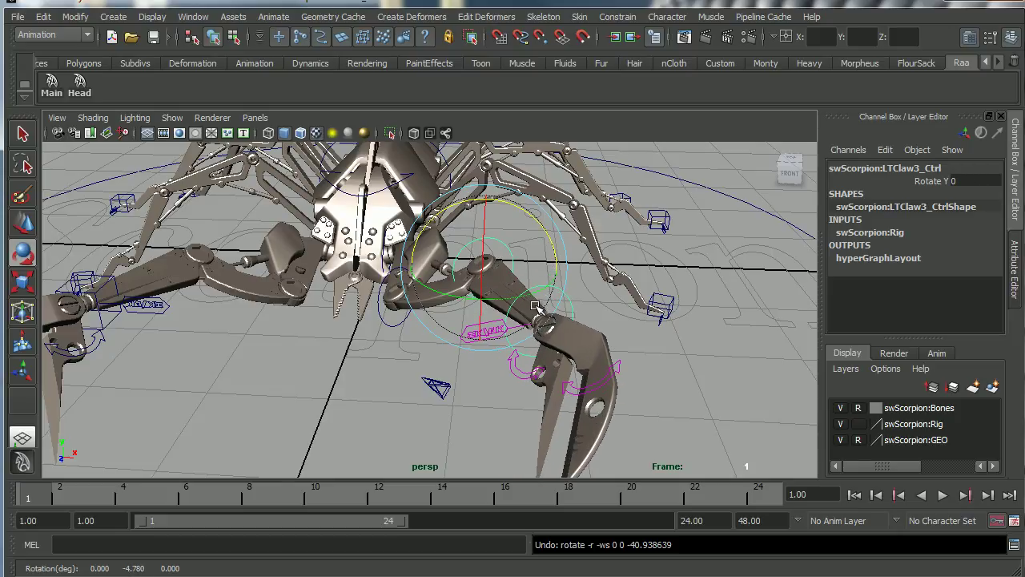
Undo the LTClaw3 control selection and set the left claw switch's IKFK to 1.
{"action": "key", "text": "ctrl+z"}
{"action": "left_click", "coordinate": [968, 186]}
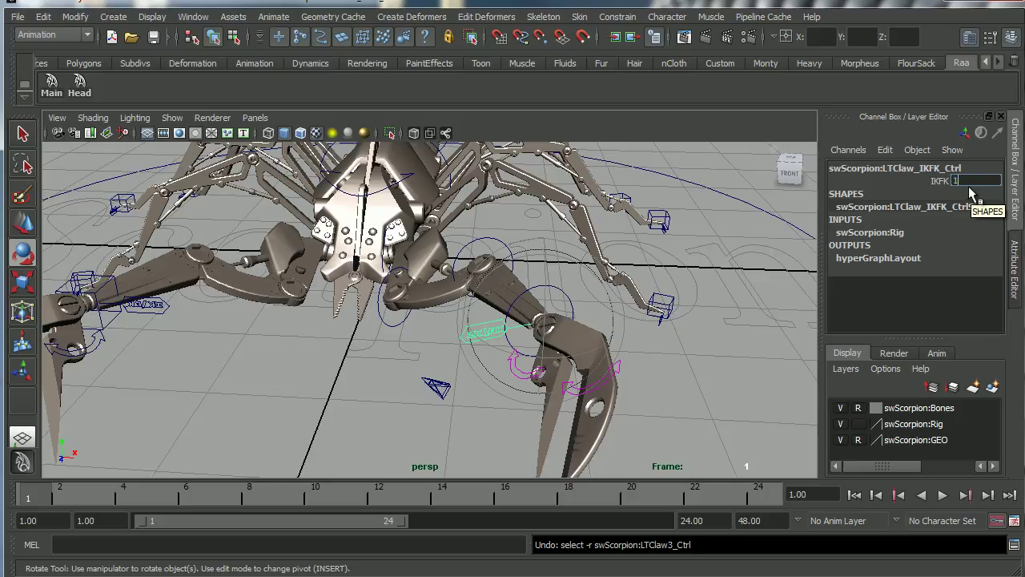
{"action": "key", "text": "Return"}
{"action": "middle_click_drag", "start_coordinate": [576, 347], "coordinate": [655, 348], "text": "alt"}
{"action": "right_click_drag", "start_coordinate": [654, 347], "coordinate": [584, 366], "text": "alt"}
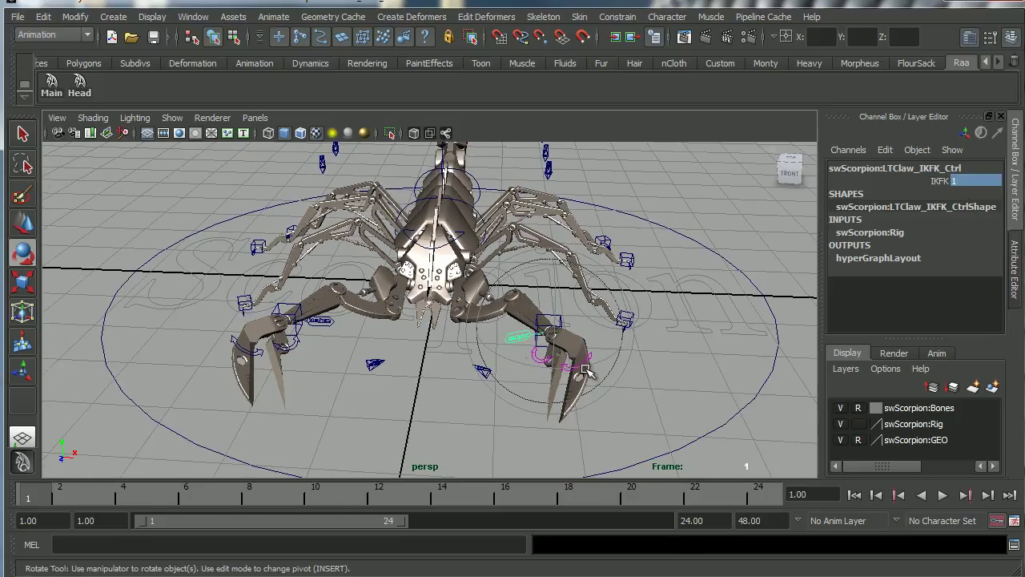
{"action": "left_click_drag", "start_coordinate": [584, 366], "coordinate": [508, 387], "text": "alt"}
{"action": "right_click_drag", "start_coordinate": [508, 387], "coordinate": [511, 385], "text": "alt"}
{"action": "left_click_drag", "start_coordinate": [511, 384], "coordinate": [520, 406], "text": "alt"}
{"action": "right_click_drag", "start_coordinate": [520, 407], "coordinate": [538, 391], "text": "alt"}
{"action": "left_click_drag", "start_coordinate": [537, 392], "coordinate": [574, 385], "text": "alt"}
{"action": "key", "text": "e"}
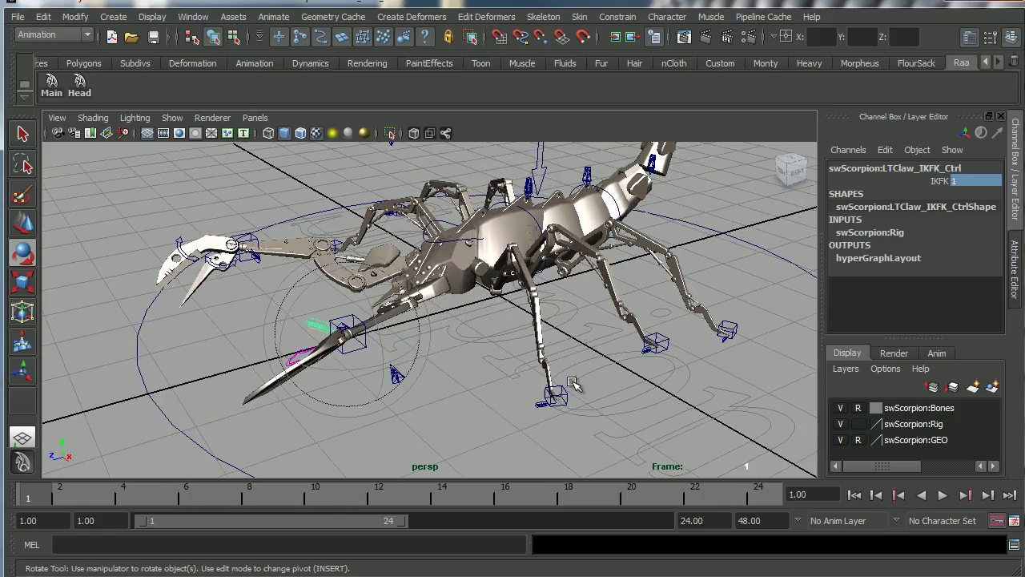
Create a new shelf named Scorpion.
{"action": "left_click", "coordinate": [24, 102]}
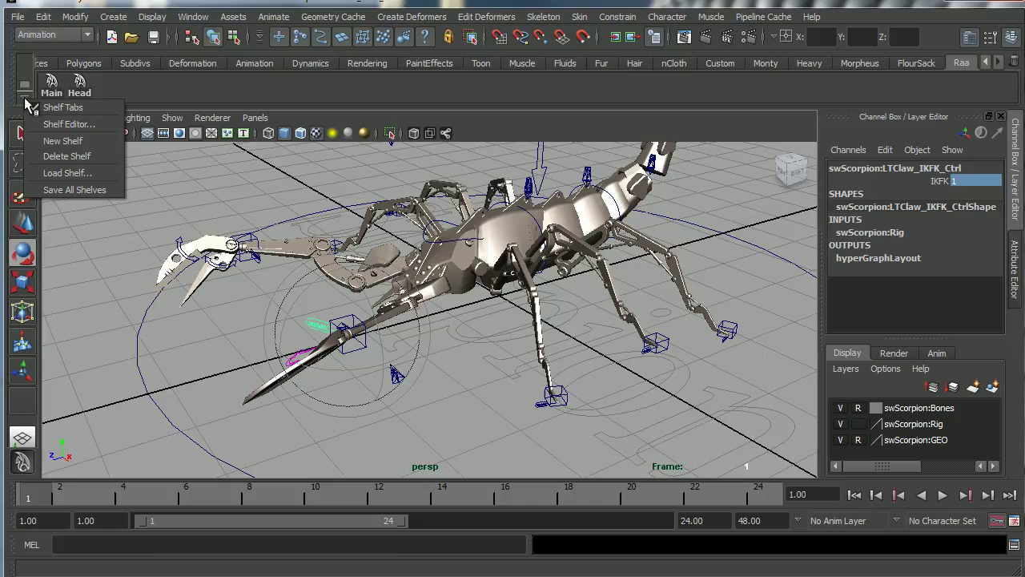
{"action": "left_click", "coordinate": [68, 144]}
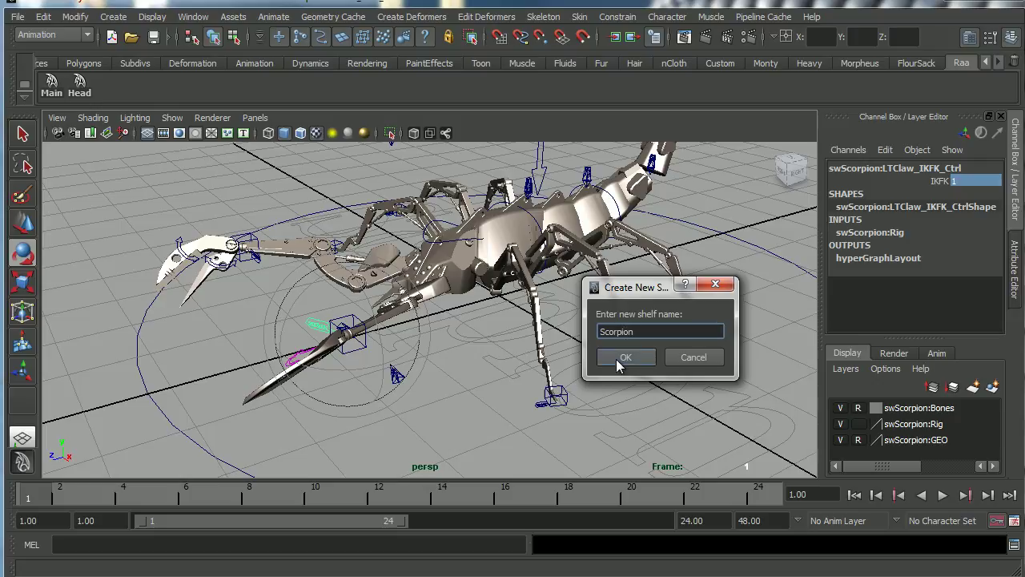
{"action": "type", "text": "Scorpion"}
{"action": "left_click", "coordinate": [615, 357]}
Select the scorpion's COG arrow control and save its select command from the Script Editor history to the Scorpion shelf as MEL.
{"action": "middle_click_drag", "start_coordinate": [387, 398], "coordinate": [390, 380], "text": "alt"}
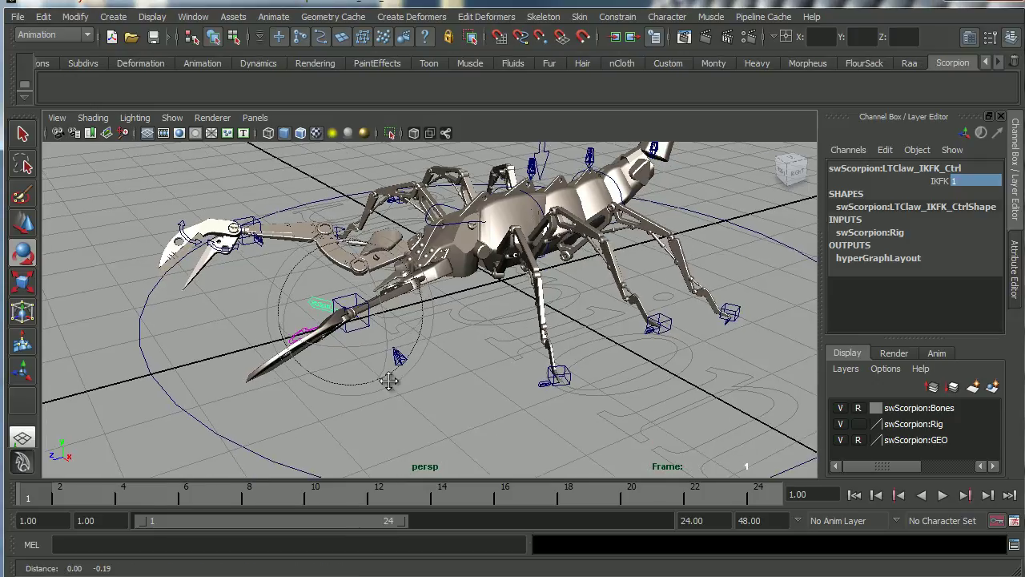
{"action": "left_click_drag", "start_coordinate": [389, 379], "coordinate": [476, 345], "text": "alt"}
{"action": "middle_click_drag", "start_coordinate": [476, 346], "coordinate": [416, 409], "text": "alt"}
{"action": "right_click_drag", "start_coordinate": [416, 408], "coordinate": [541, 366], "text": "alt"}
{"action": "left_click_drag", "start_coordinate": [543, 368], "coordinate": [514, 208], "text": "alt"}
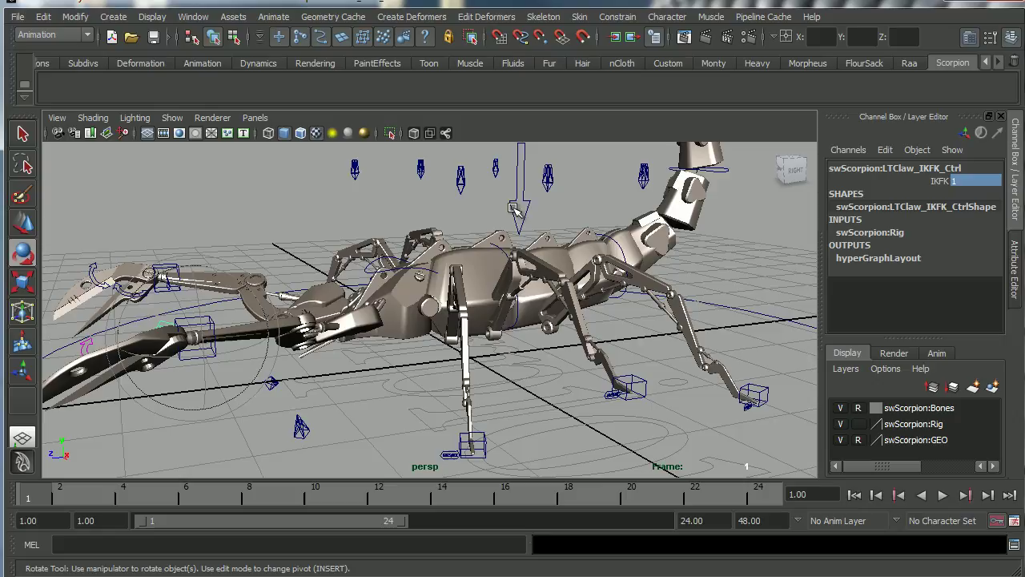
{"action": "left_click", "coordinate": [525, 198]}
{"action": "left_click_drag", "start_coordinate": [451, 301], "coordinate": [504, 325], "text": "alt"}
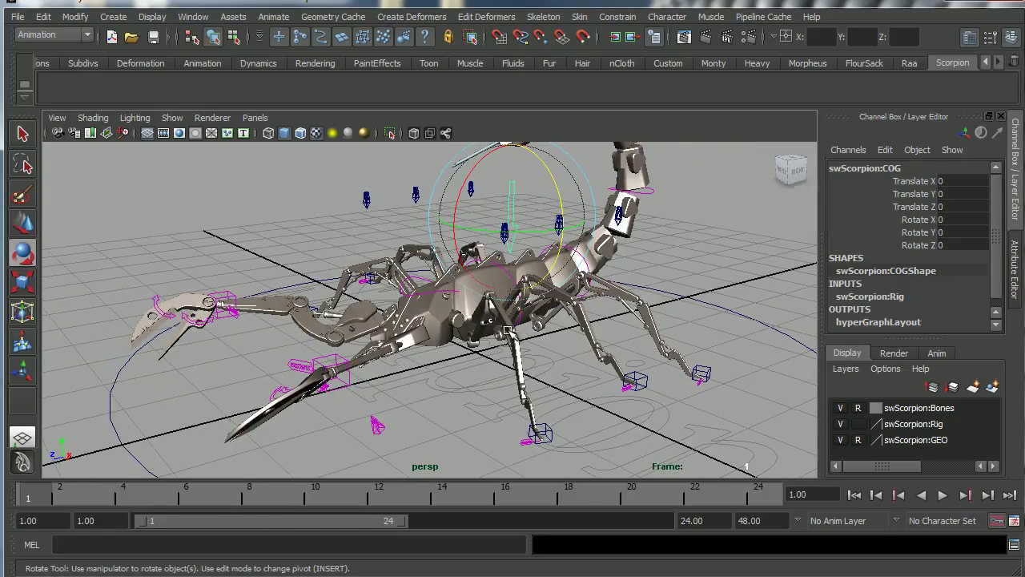
{"action": "left_click", "coordinate": [1013, 545]}
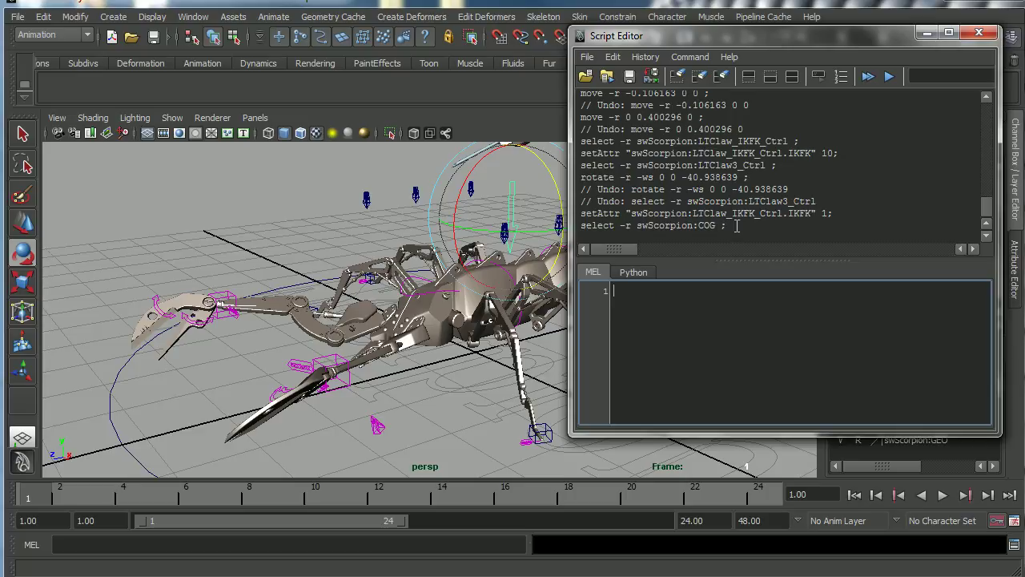
{"action": "left_click_drag", "start_coordinate": [737, 226], "coordinate": [579, 226]}
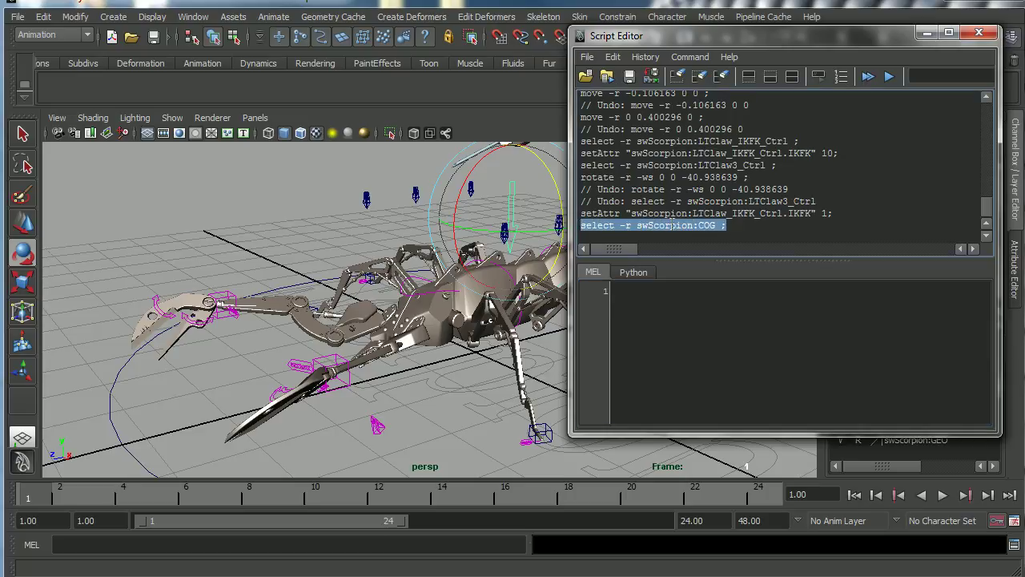
{"action": "middle_click_drag", "start_coordinate": [503, 200], "coordinate": [357, 98]}
{"action": "left_click", "coordinate": [572, 340]}
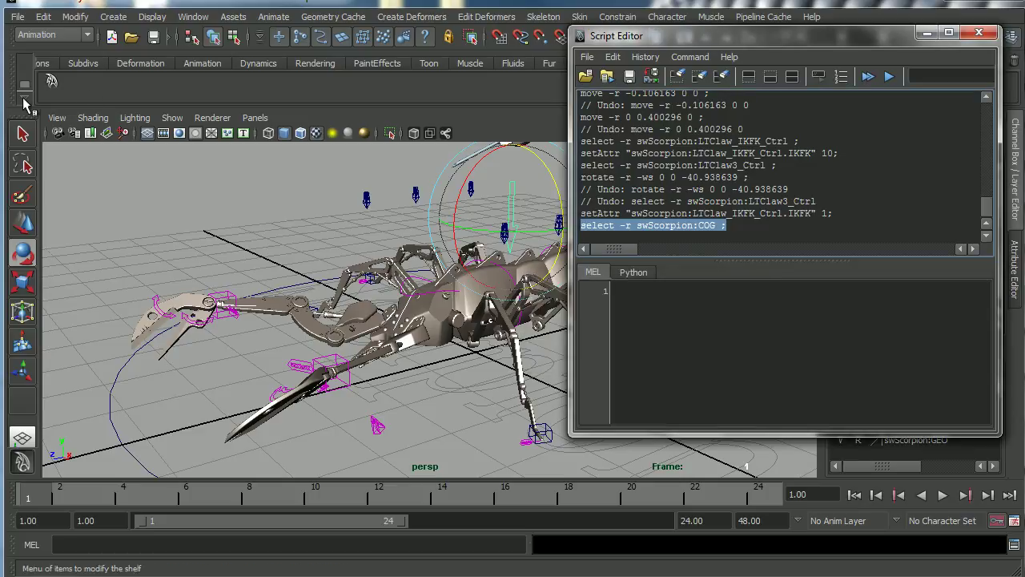
Give the new COG selection shelf item the icon label COG and save all shelves.
{"action": "left_click", "coordinate": [26, 107]}
{"action": "left_click", "coordinate": [59, 125]}
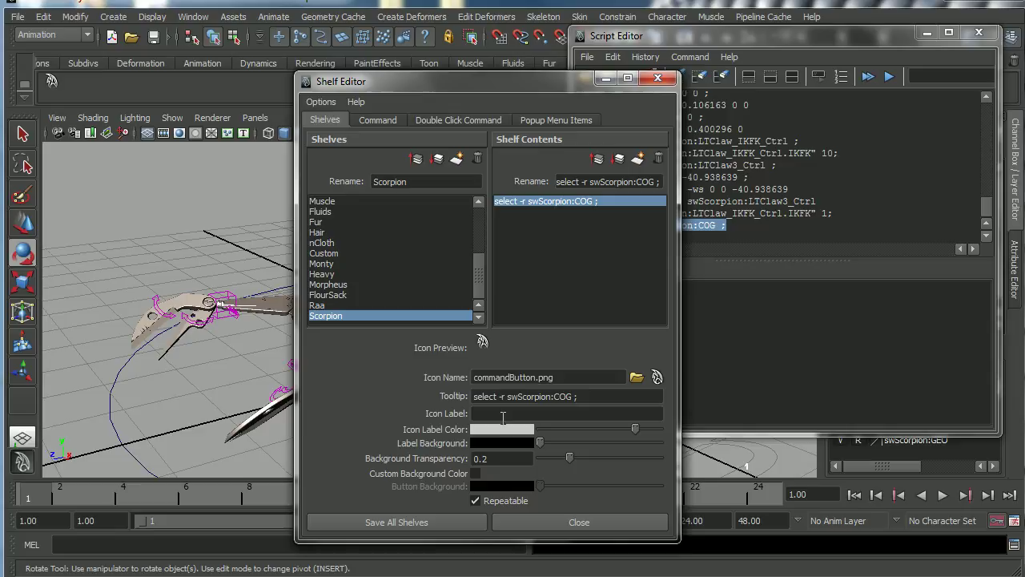
{"action": "left_click", "coordinate": [505, 414]}
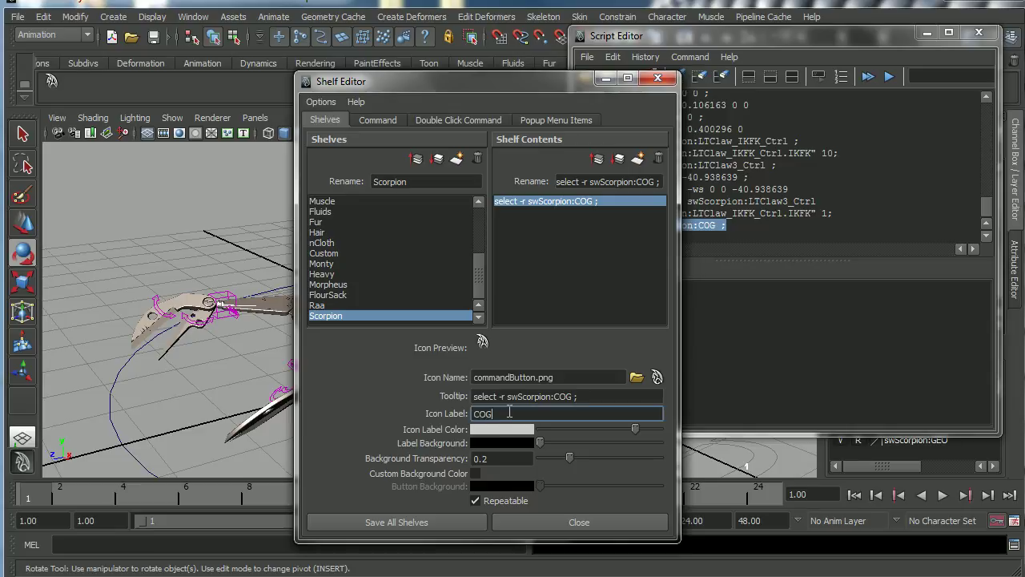
{"action": "left_click", "coordinate": [396, 519]}
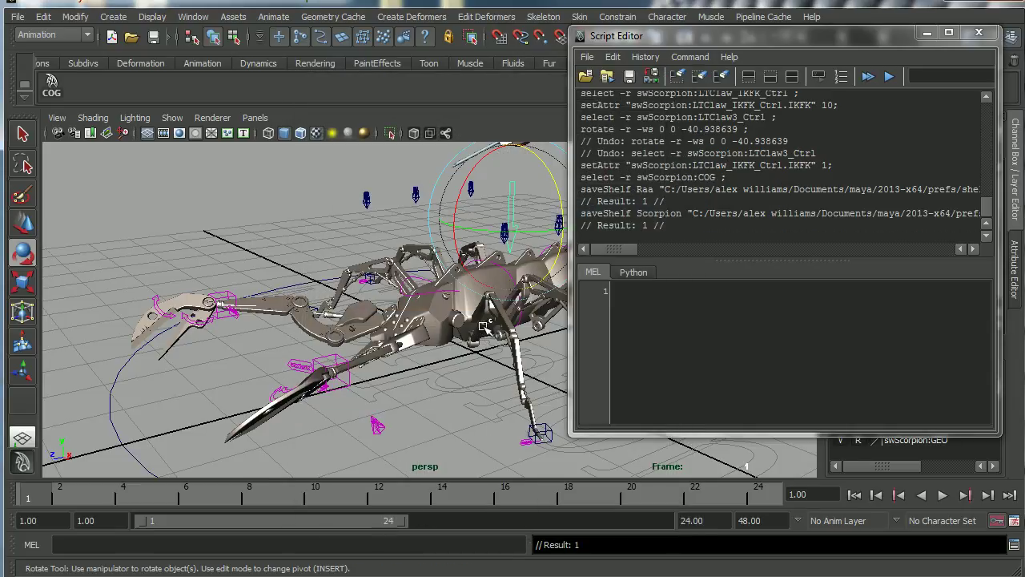
Select the right claw's IK control and add its logged select command to the Scorpion shelf as MEL.
{"action": "left_click_drag", "start_coordinate": [426, 302], "coordinate": [313, 267], "text": "alt"}
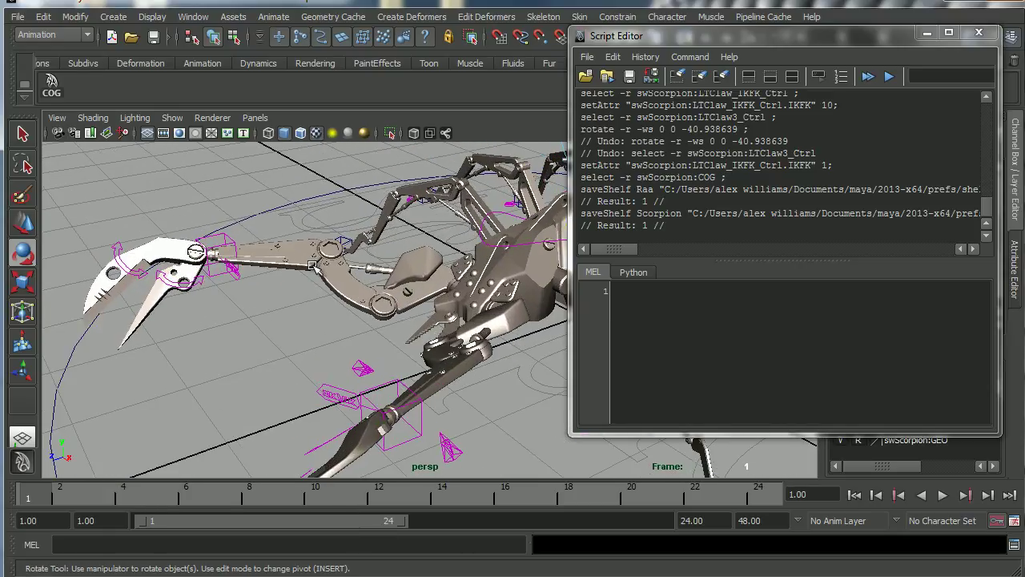
{"action": "left_click", "coordinate": [227, 238]}
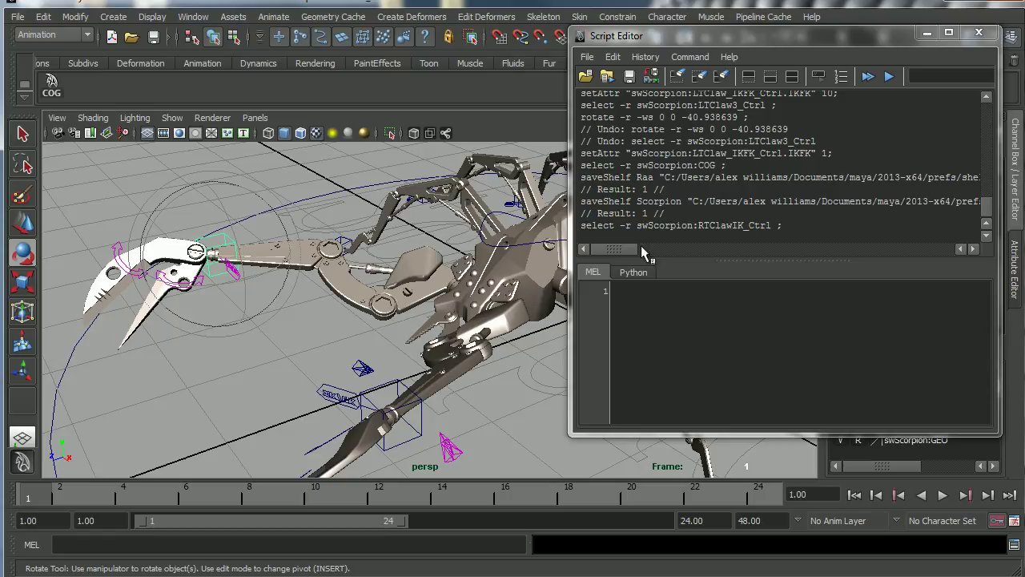
{"action": "left_click_drag", "start_coordinate": [776, 227], "coordinate": [589, 230]}
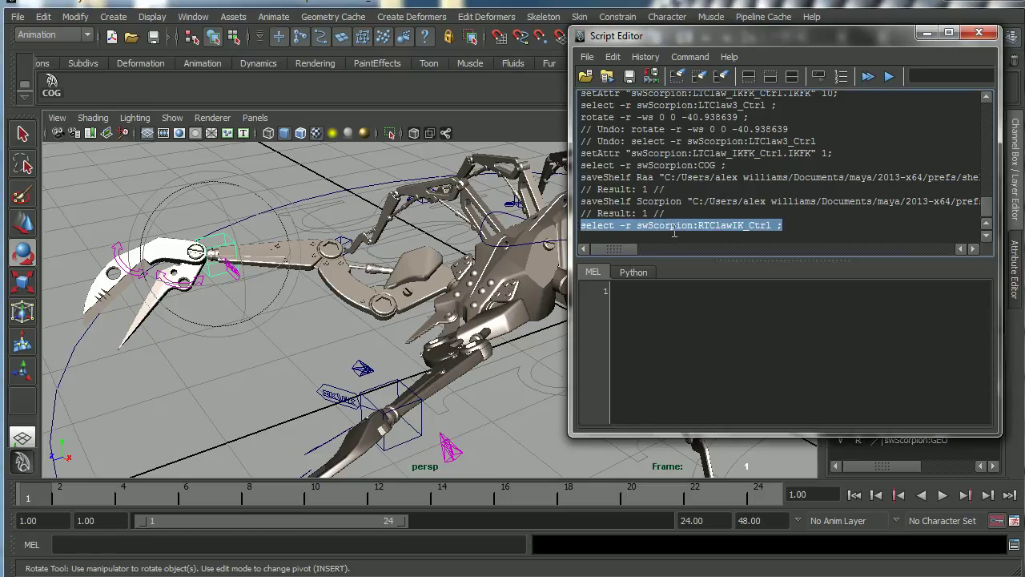
{"action": "middle_click_drag", "start_coordinate": [409, 159], "coordinate": [250, 101]}
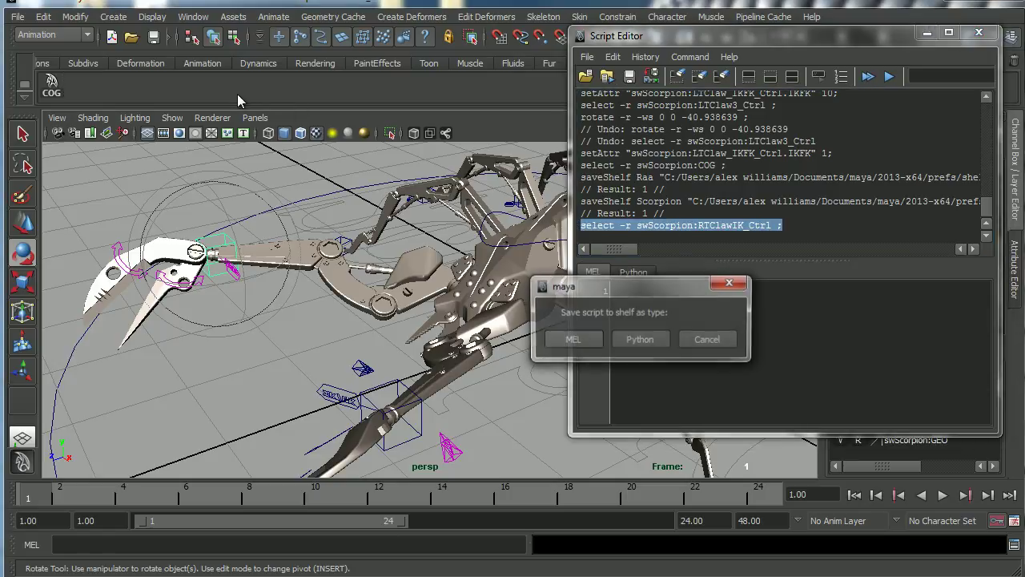
{"action": "left_click", "coordinate": [572, 341]}
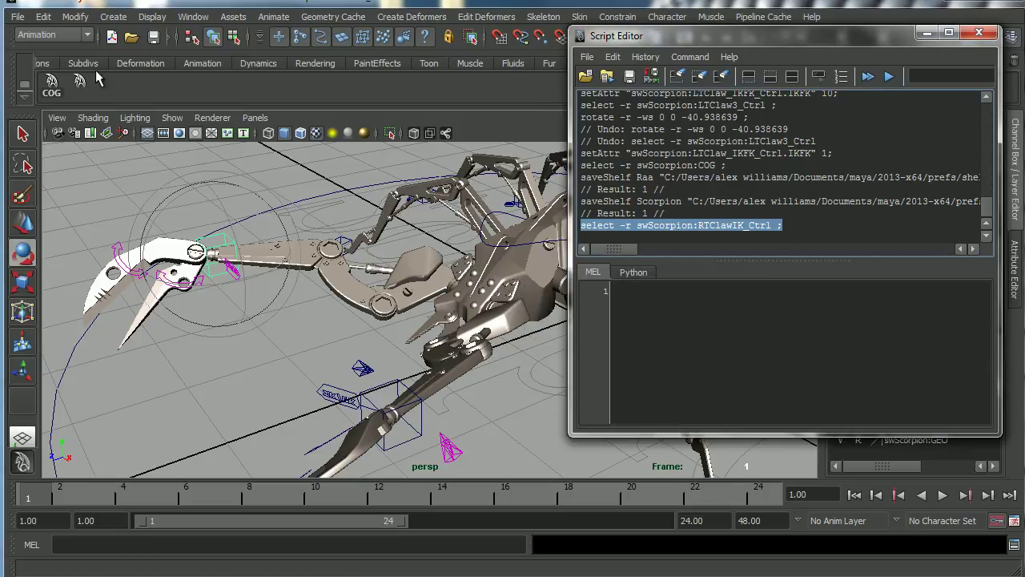
Give the right claw's shelf item the icon label Rclaw and save all shelves.
{"action": "left_click", "coordinate": [25, 101]}
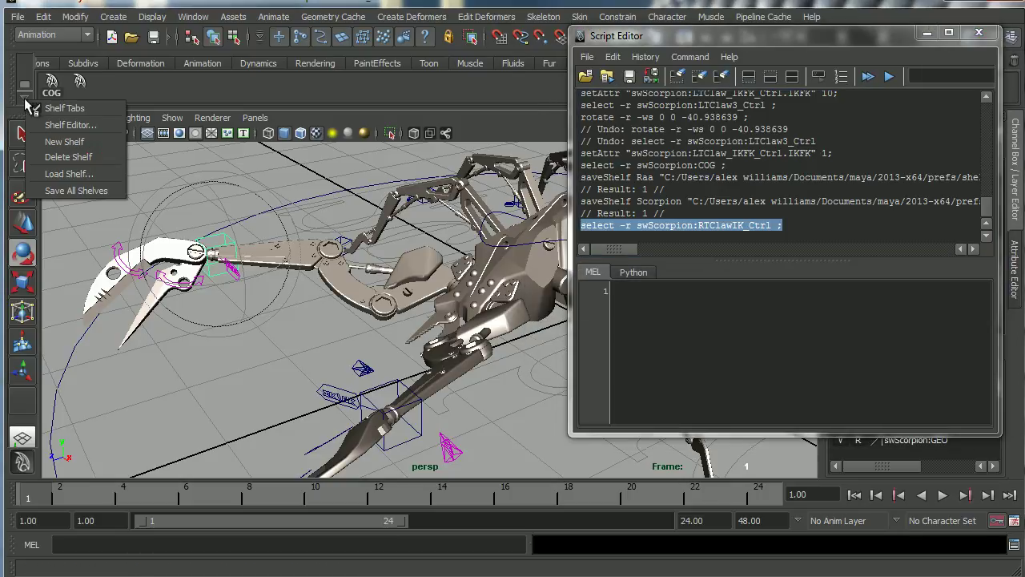
{"action": "left_click", "coordinate": [63, 128]}
{"action": "left_click", "coordinate": [541, 211]}
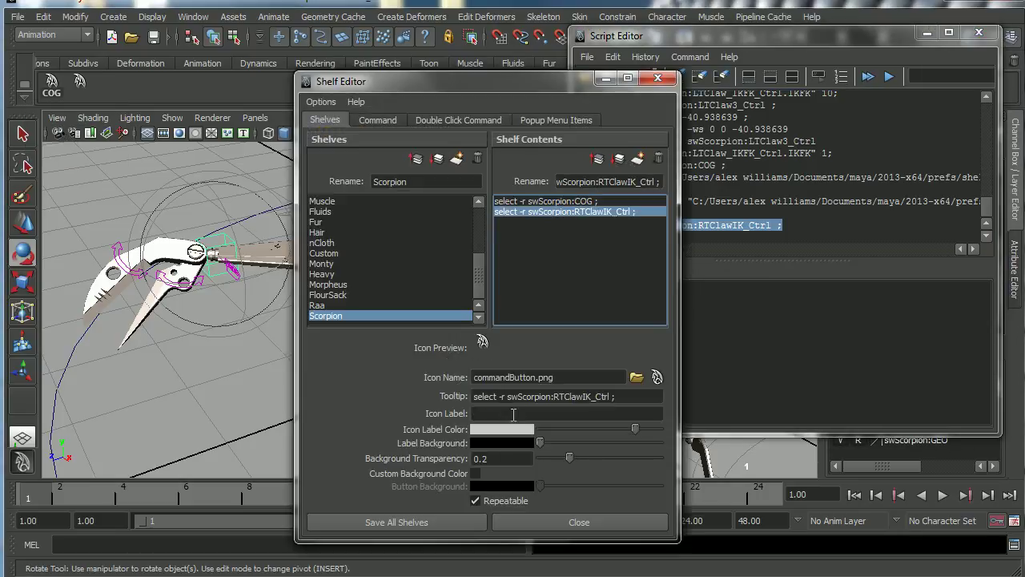
{"action": "left_click", "coordinate": [516, 413]}
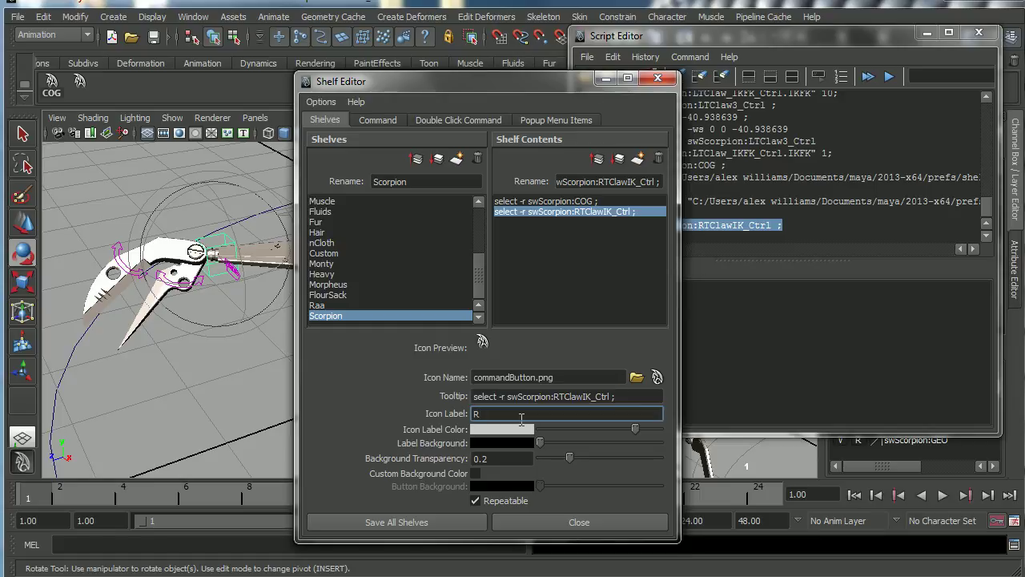
{"action": "left_click", "coordinate": [441, 520]}
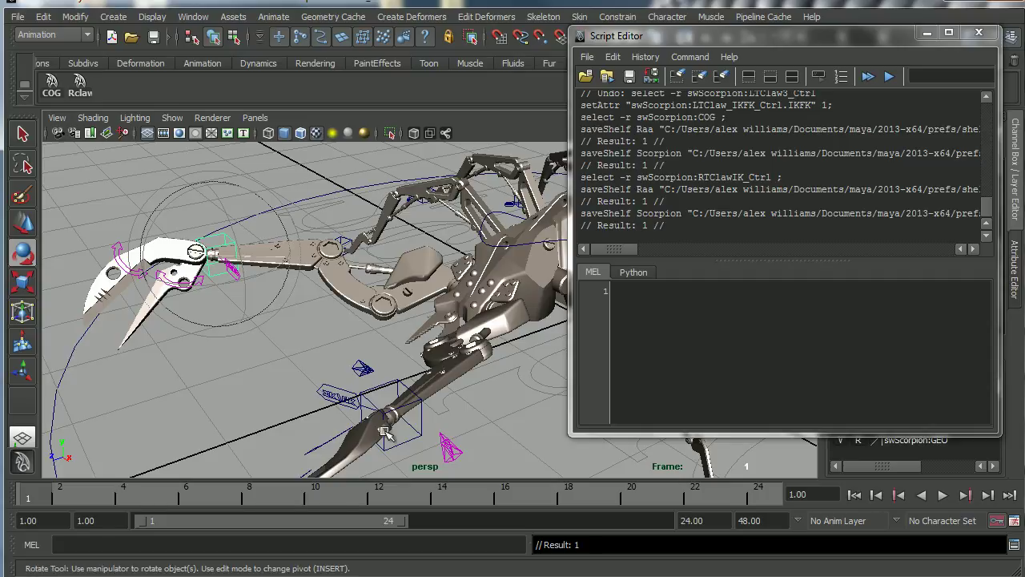
Select the left claw's IK control and add its logged select command to the Scorpion shelf as MEL.
{"action": "left_click", "coordinate": [423, 425]}
{"action": "left_click_drag", "start_coordinate": [784, 225], "coordinate": [603, 225]}
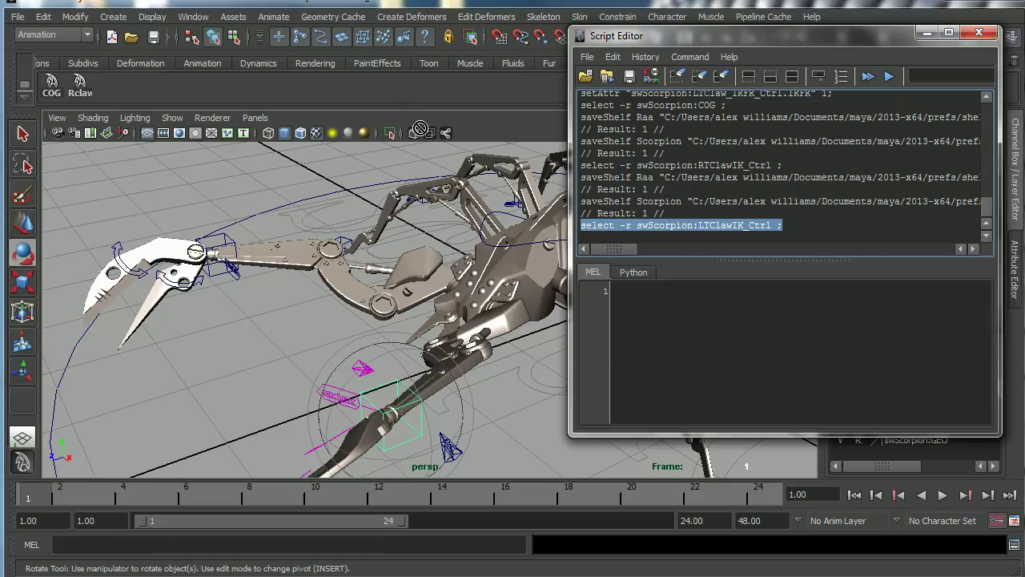
{"action": "left_click_drag", "start_coordinate": [349, 87], "coordinate": [350, 87]}
{"action": "left_click", "coordinate": [573, 340]}
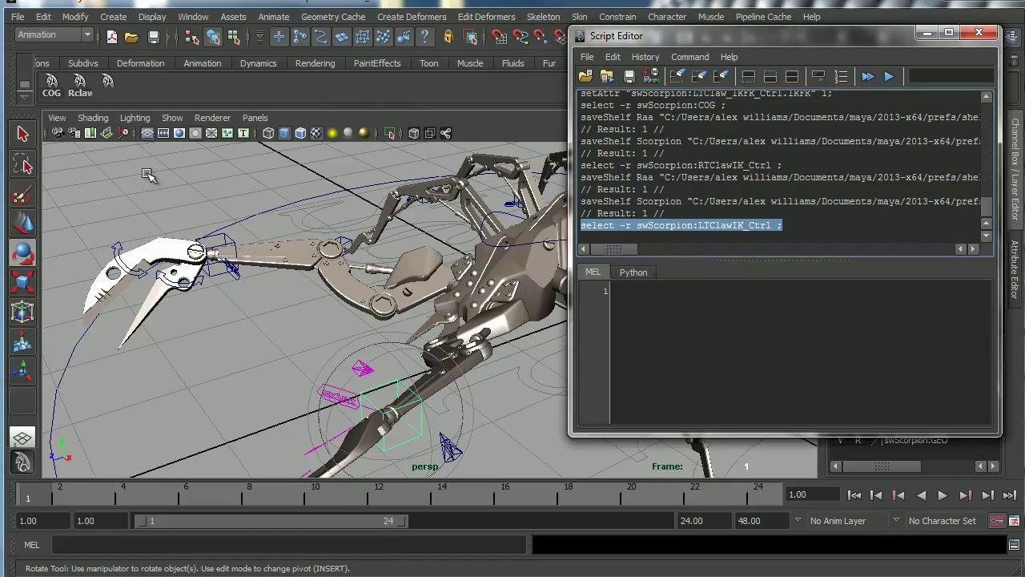
Give the left claw's shelf item the icon label Lclaw, save all shelves and close the Script Editor.
{"action": "left_click", "coordinate": [25, 85]}
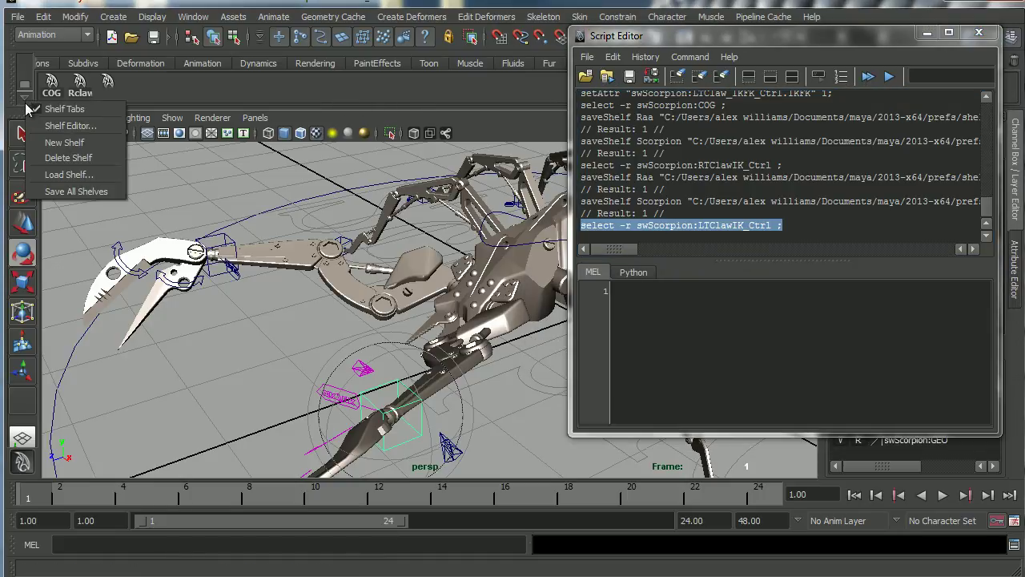
{"action": "left_click", "coordinate": [70, 126]}
{"action": "left_click", "coordinate": [563, 222]}
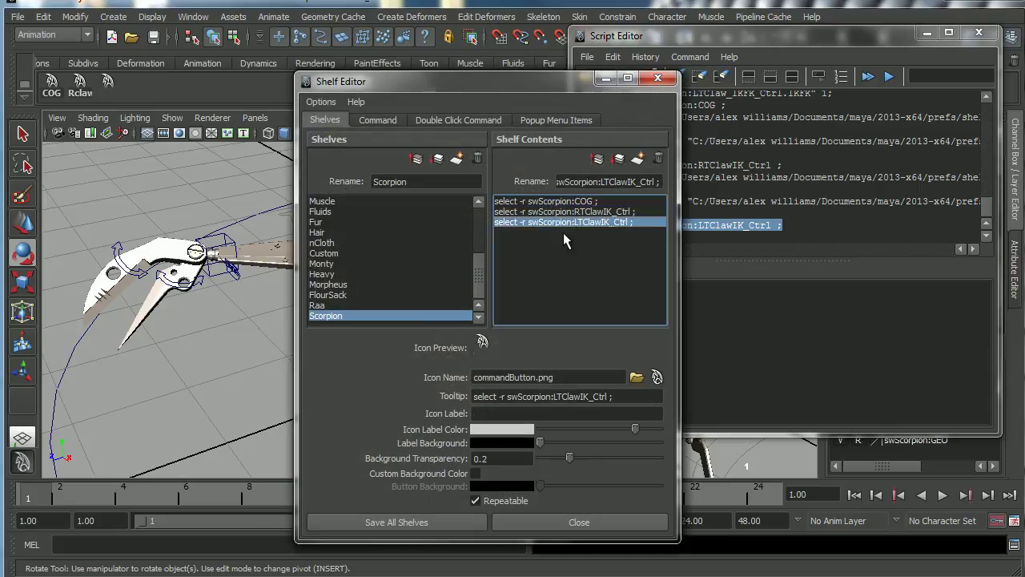
{"action": "left_click", "coordinate": [515, 413]}
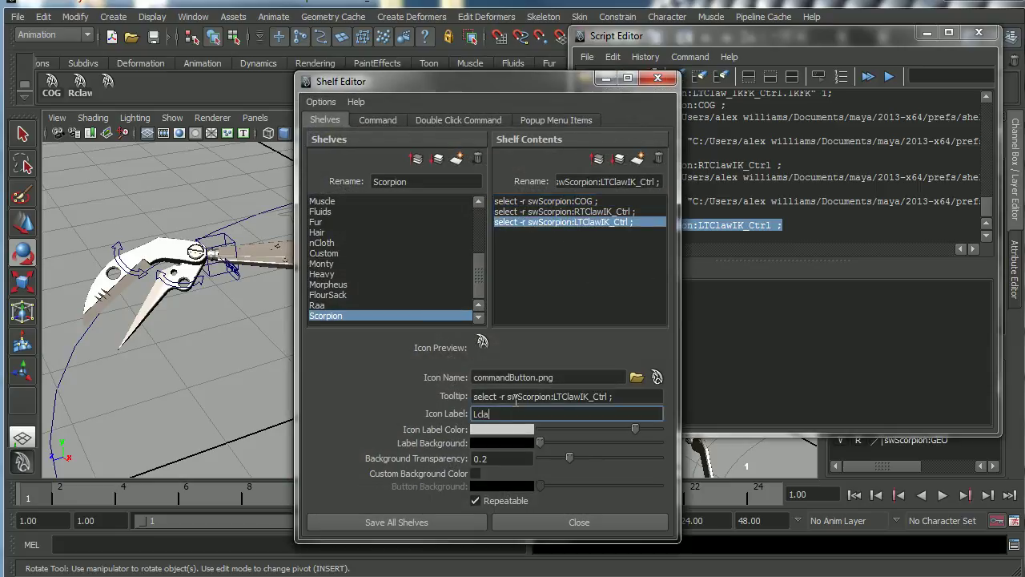
{"action": "left_click", "coordinate": [428, 520]}
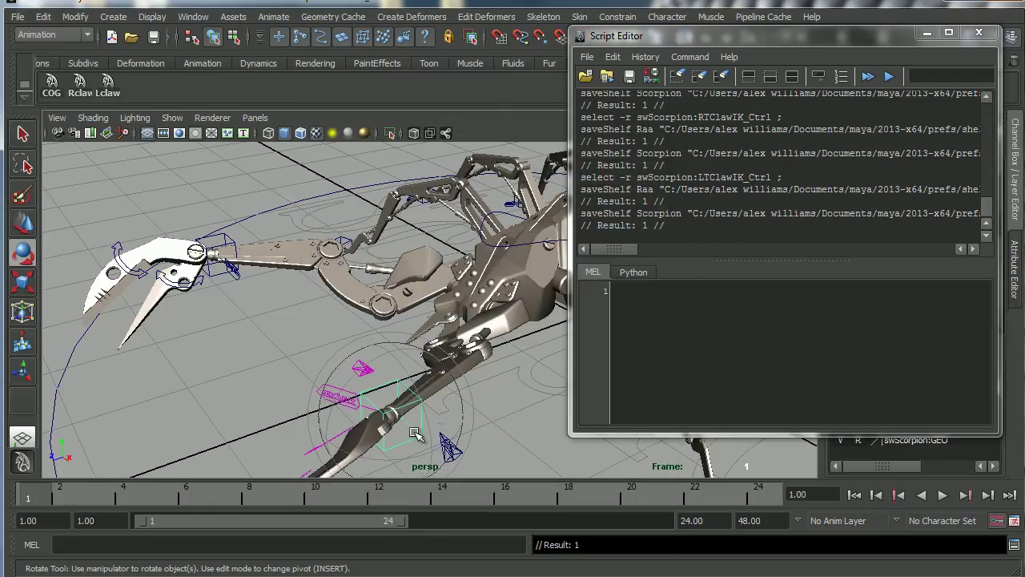
{"action": "left_click", "coordinate": [978, 32]}
Test the Rclaw, Lclaw and COG shelf items by selecting each one's control.
{"action": "left_click_drag", "start_coordinate": [576, 321], "coordinate": [385, 316], "text": "alt"}
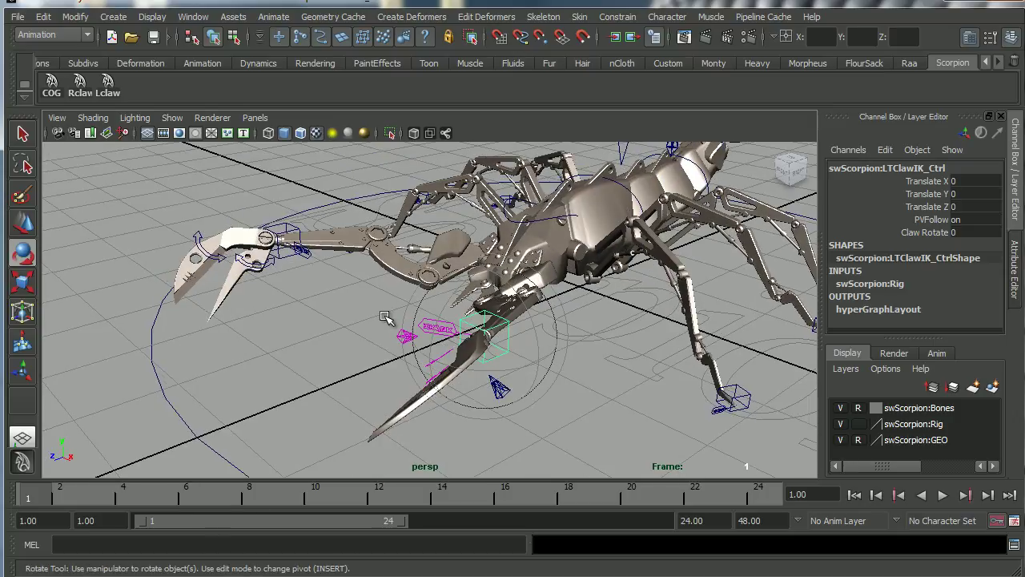
{"action": "left_click", "coordinate": [80, 88]}
{"action": "left_click", "coordinate": [101, 94]}
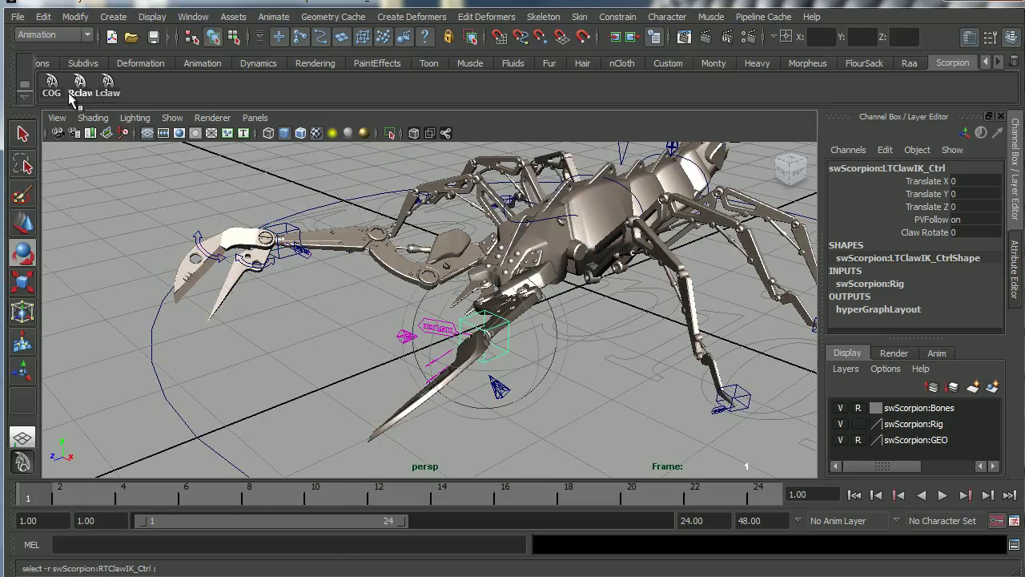
{"action": "left_click", "coordinate": [51, 85]}
Try setting the head control's LTMouth Claw and RTMouth Claw to -7, and undo the change.
{"action": "left_click_drag", "start_coordinate": [438, 324], "coordinate": [481, 349], "text": "alt"}
{"action": "right_click_drag", "start_coordinate": [480, 349], "coordinate": [552, 328], "text": "alt"}
{"action": "middle_click_drag", "start_coordinate": [515, 297], "coordinate": [483, 389], "text": "alt"}
{"action": "right_click_drag", "start_coordinate": [408, 321], "coordinate": [466, 289], "text": "alt"}
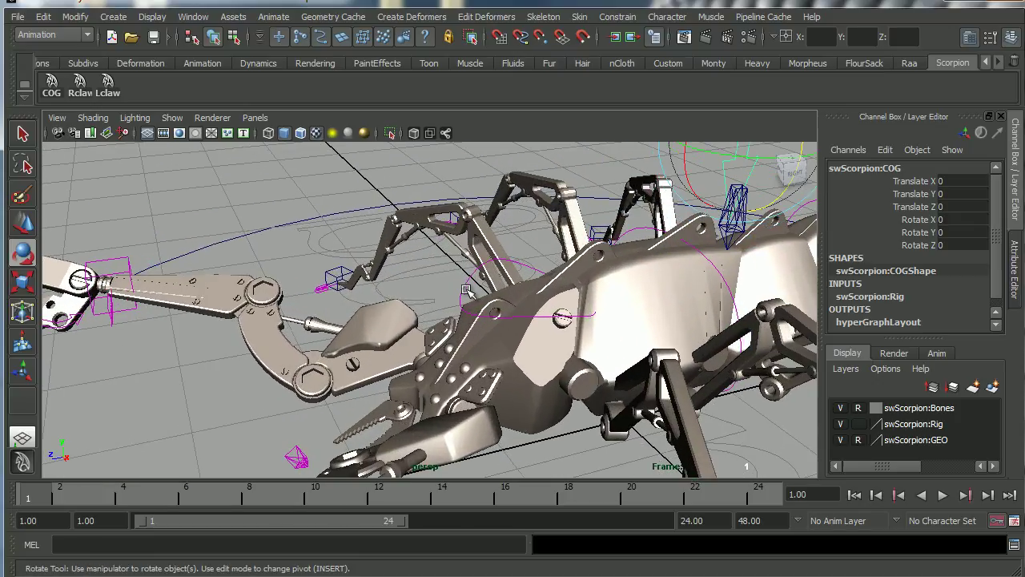
{"action": "left_click", "coordinate": [462, 298]}
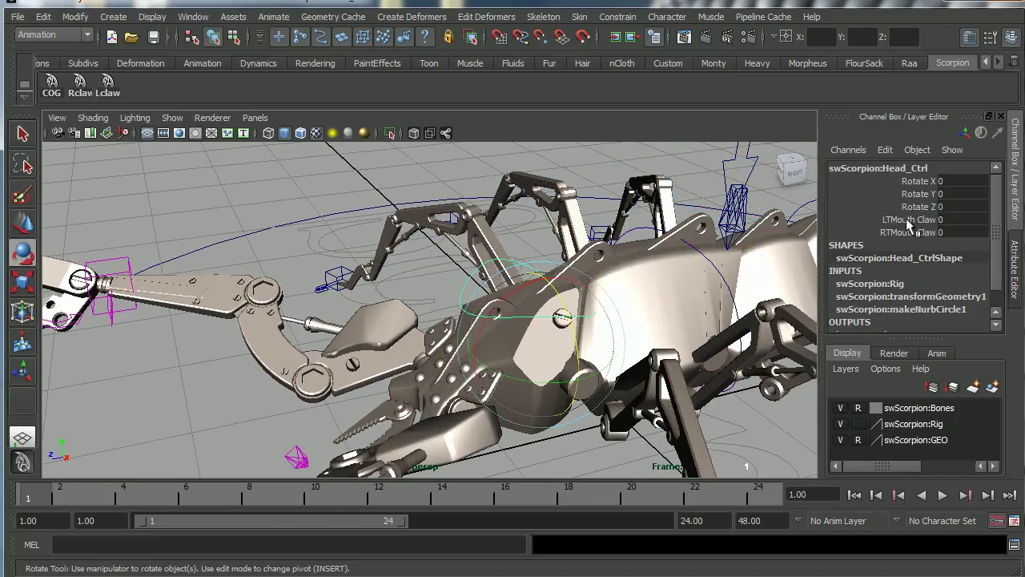
{"action": "left_click_drag", "start_coordinate": [908, 221], "coordinate": [908, 232]}
{"action": "middle_click_drag", "start_coordinate": [462, 379], "coordinate": [406, 407]}
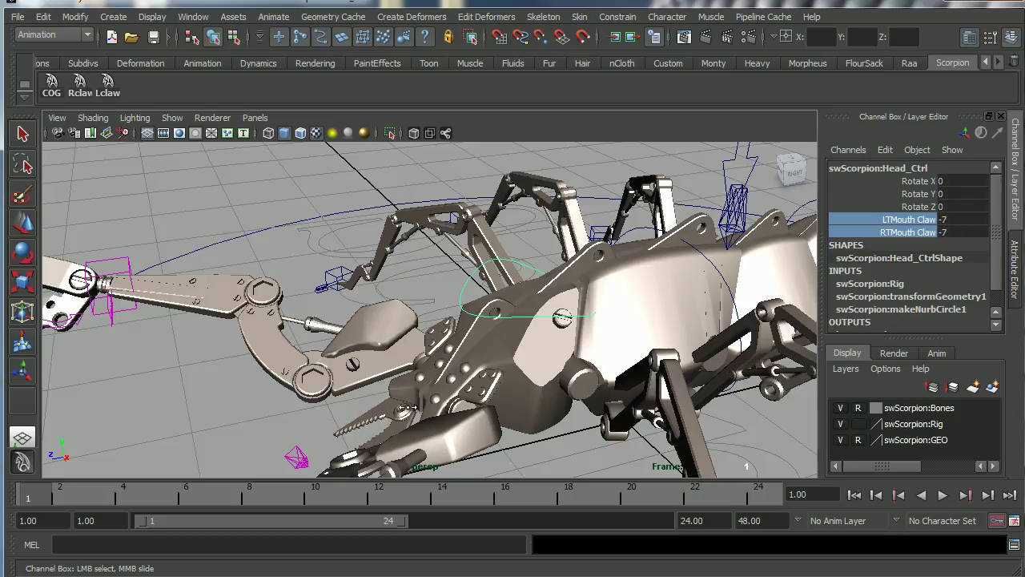
{"action": "key", "text": "ctrl+z"}
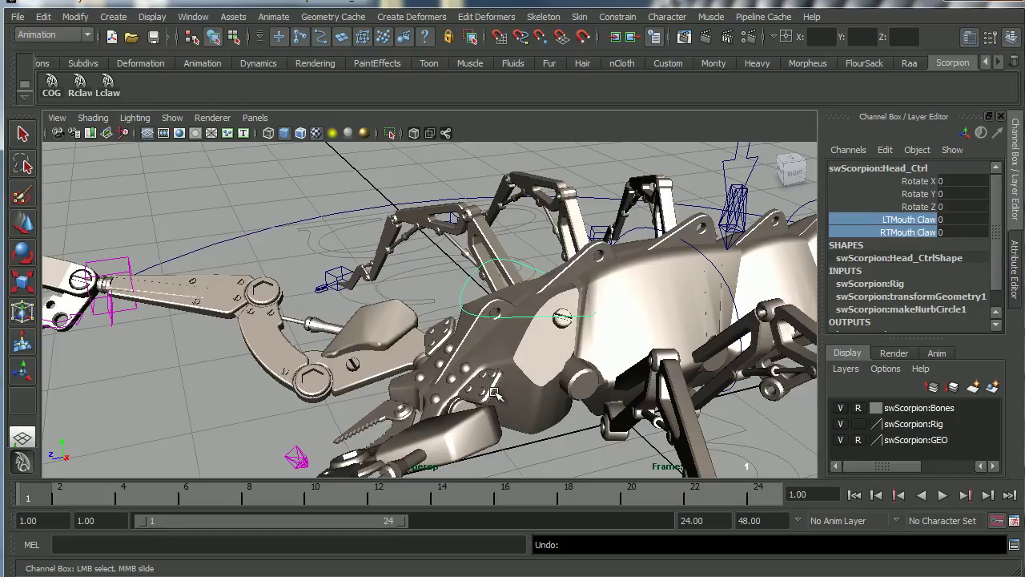
Reselect the head control with the Script Editor open and add its logged select command to the Scorpion shelf as MEL.
{"action": "left_click", "coordinate": [1013, 545]}
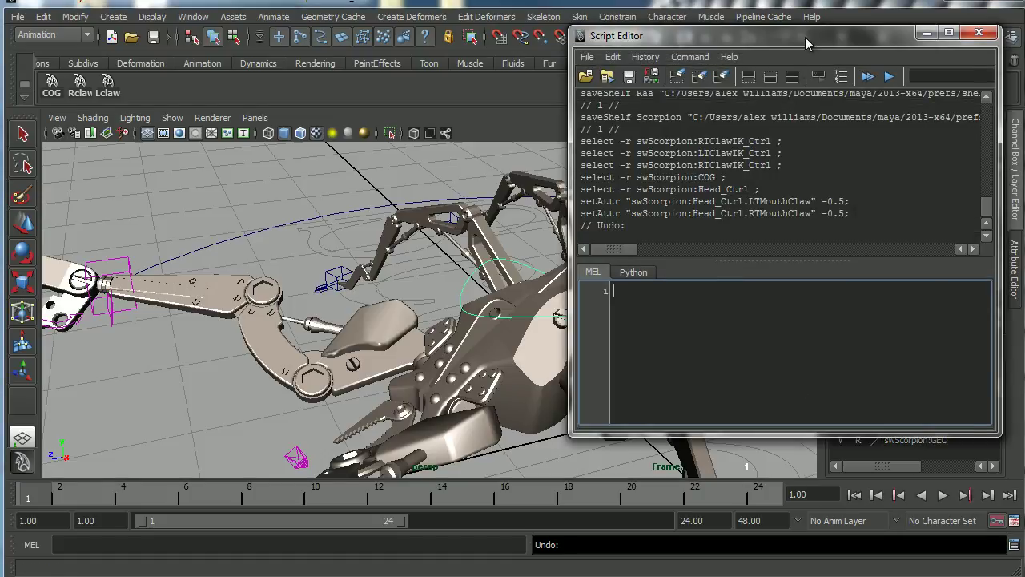
{"action": "mouse_move", "coordinate": [805, 36]}
{"action": "left_mouse_down"}
{"action": "mouse_move", "coordinate": [520, 53]}
{"action": "mouse_move", "coordinate": [833, 18]}
{"action": "mouse_move", "coordinate": [807, 49]}
{"action": "left_mouse_up"}
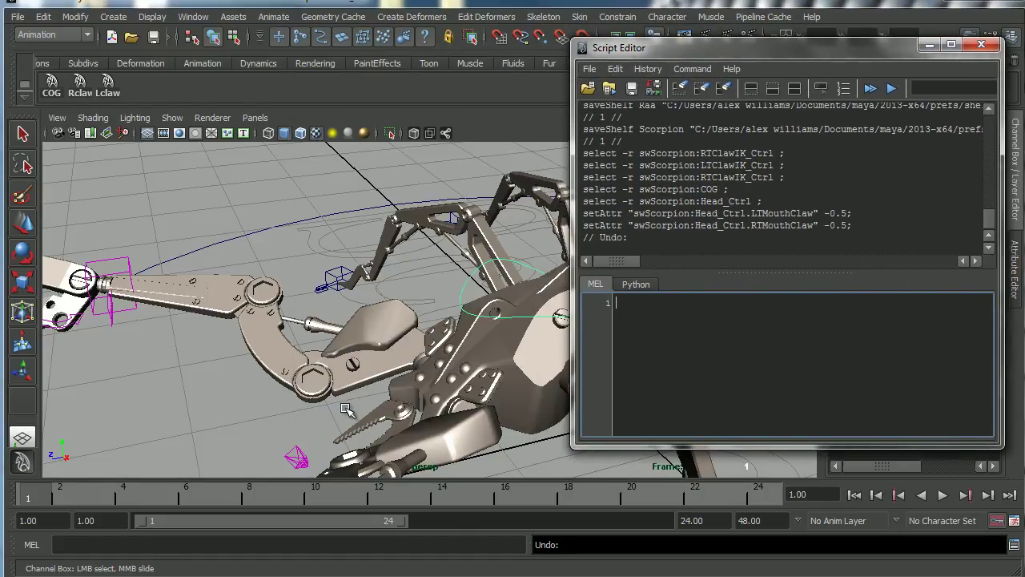
{"action": "left_click", "coordinate": [439, 296]}
{"action": "key", "text": "e"}
{"action": "left_click", "coordinate": [463, 290]}
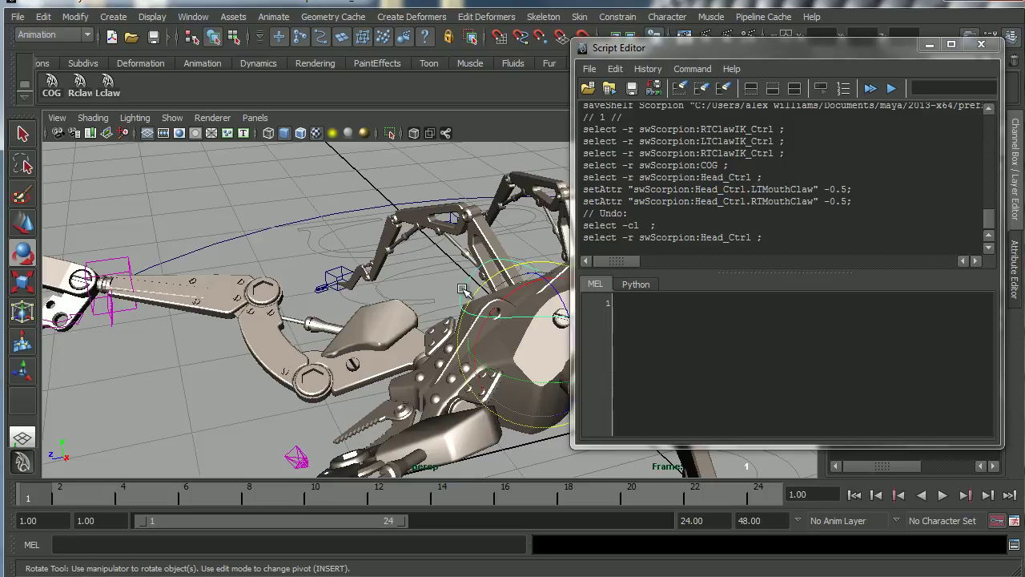
{"action": "left_click_drag", "start_coordinate": [763, 238], "coordinate": [585, 242]}
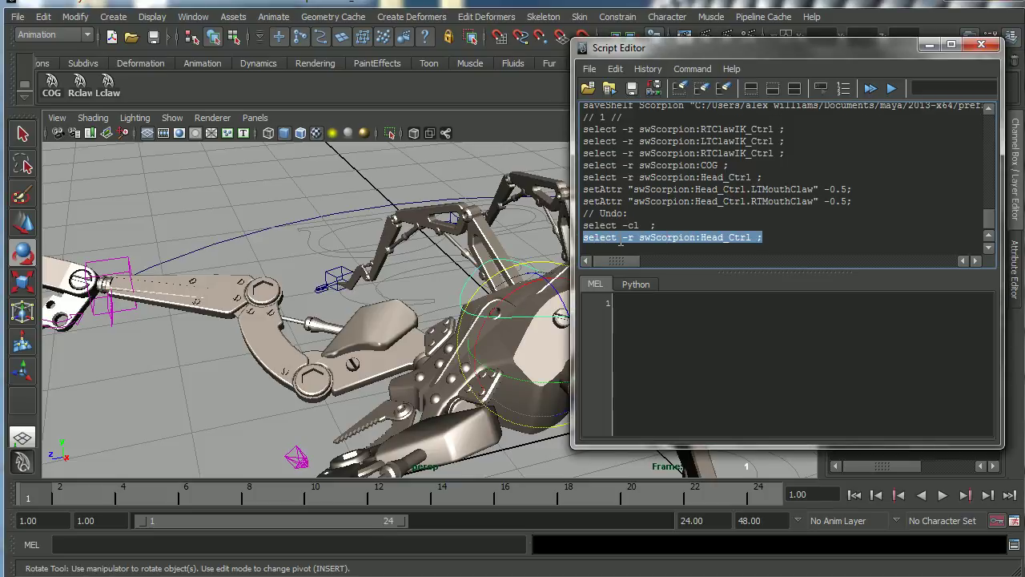
{"action": "middle_click_drag", "start_coordinate": [653, 242], "coordinate": [370, 93]}
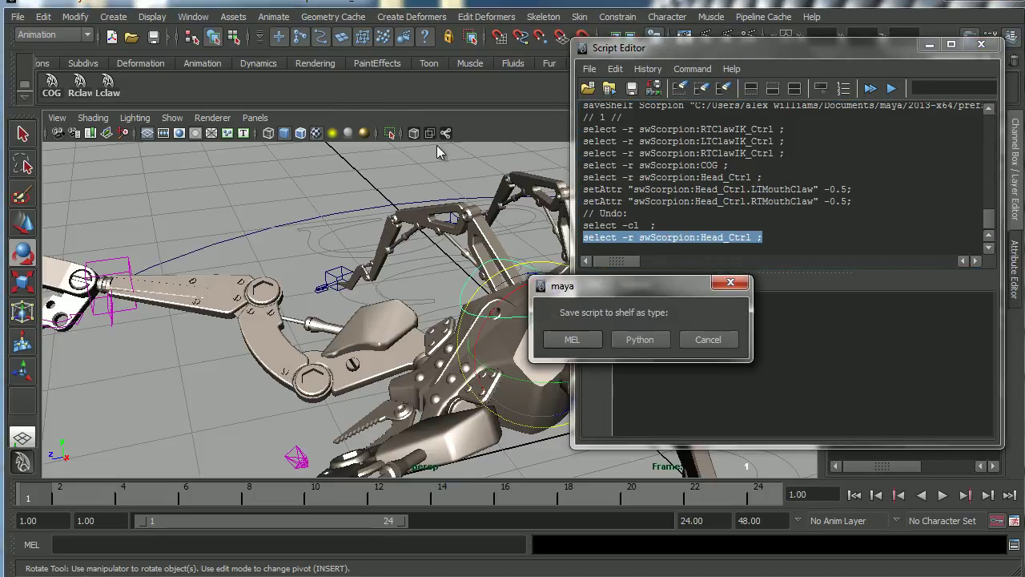
{"action": "left_click", "coordinate": [563, 342]}
Give the head control's shelf item the icon label Head, save all shelves and close the Script Editor.
{"action": "left_click", "coordinate": [26, 85]}
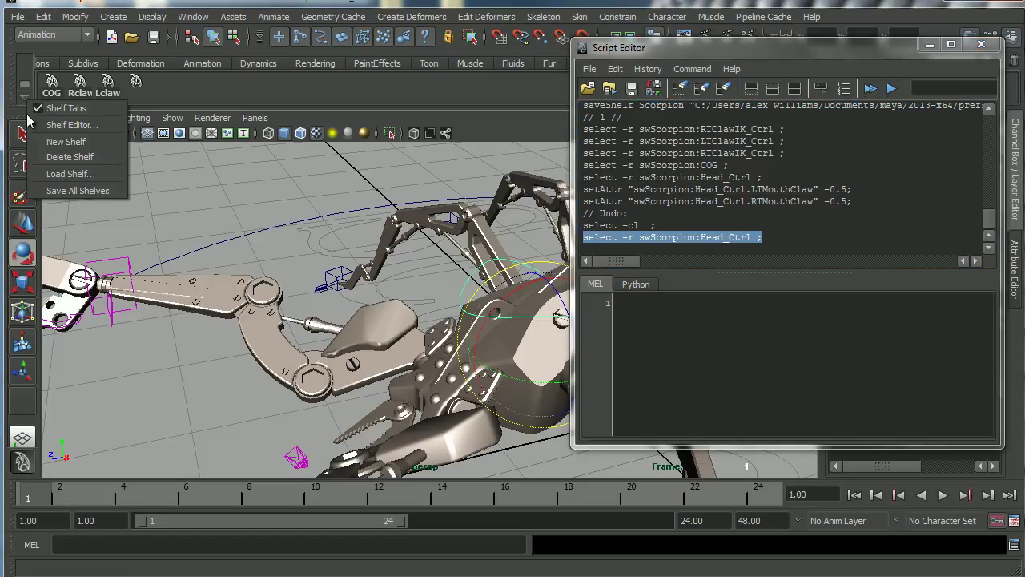
{"action": "left_click", "coordinate": [71, 125]}
{"action": "left_click", "coordinate": [539, 233]}
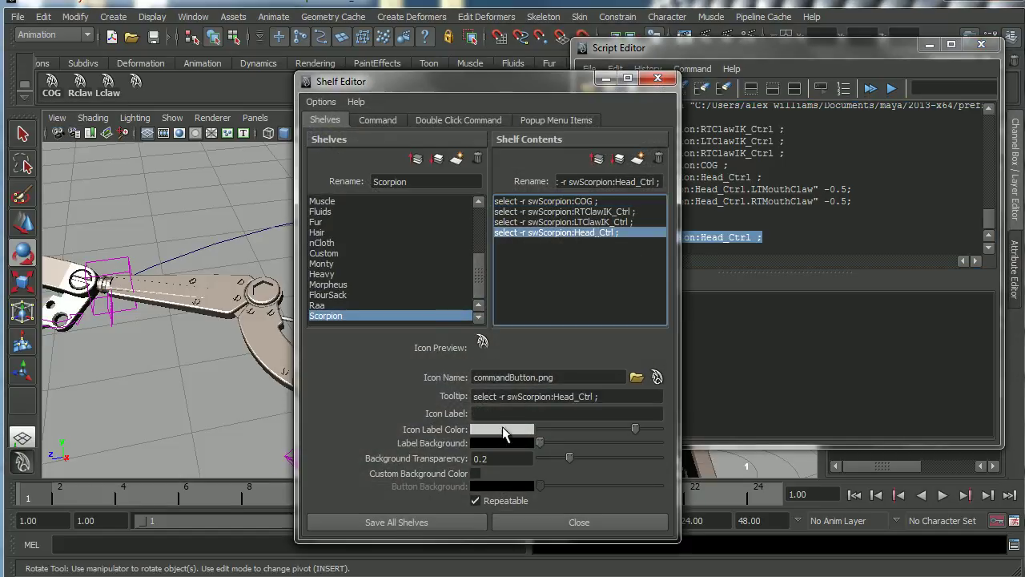
{"action": "left_click", "coordinate": [506, 412]}
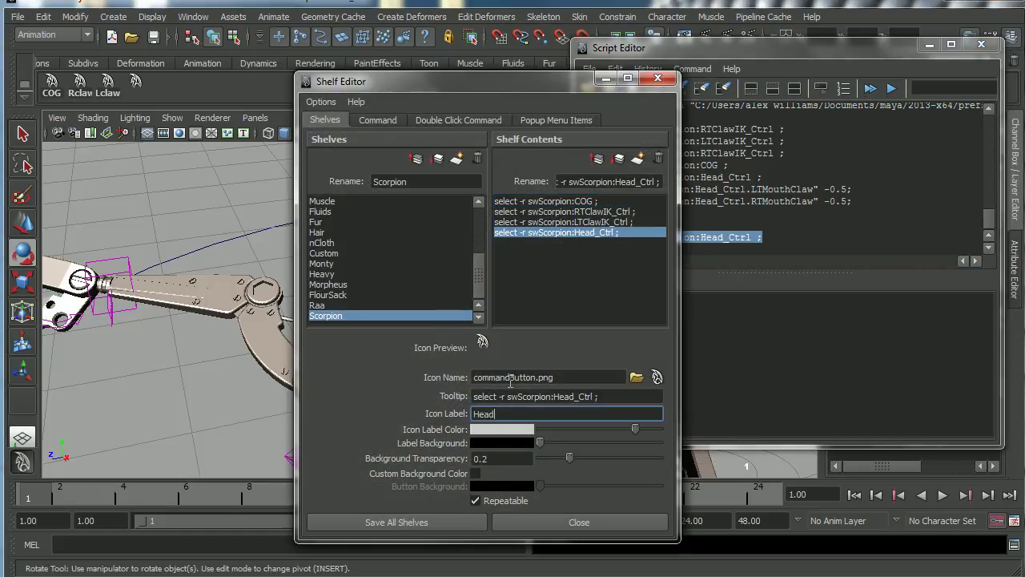
{"action": "type", "text": "Head"}
{"action": "left_click", "coordinate": [384, 522]}
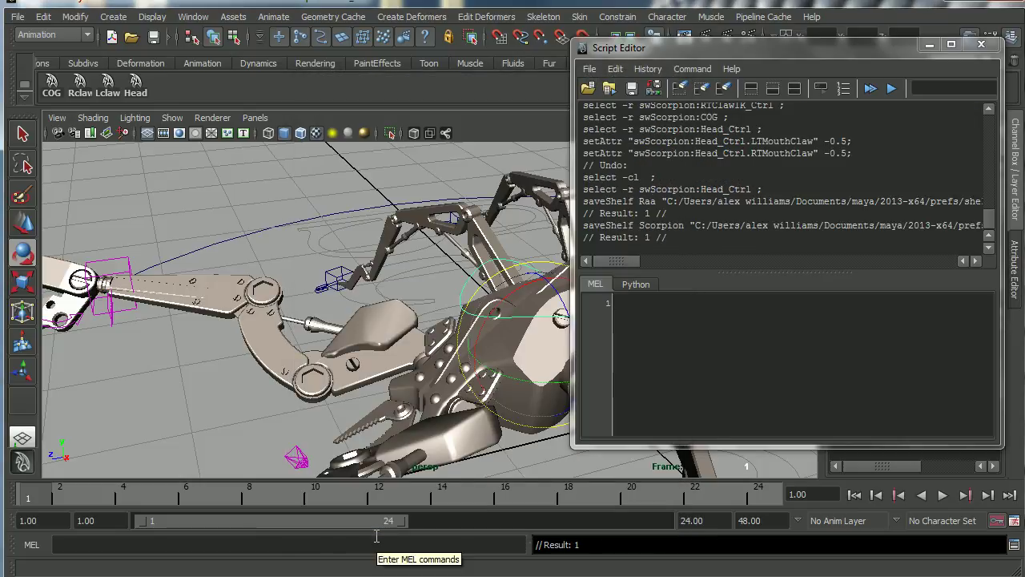
{"action": "left_click", "coordinate": [980, 44]}
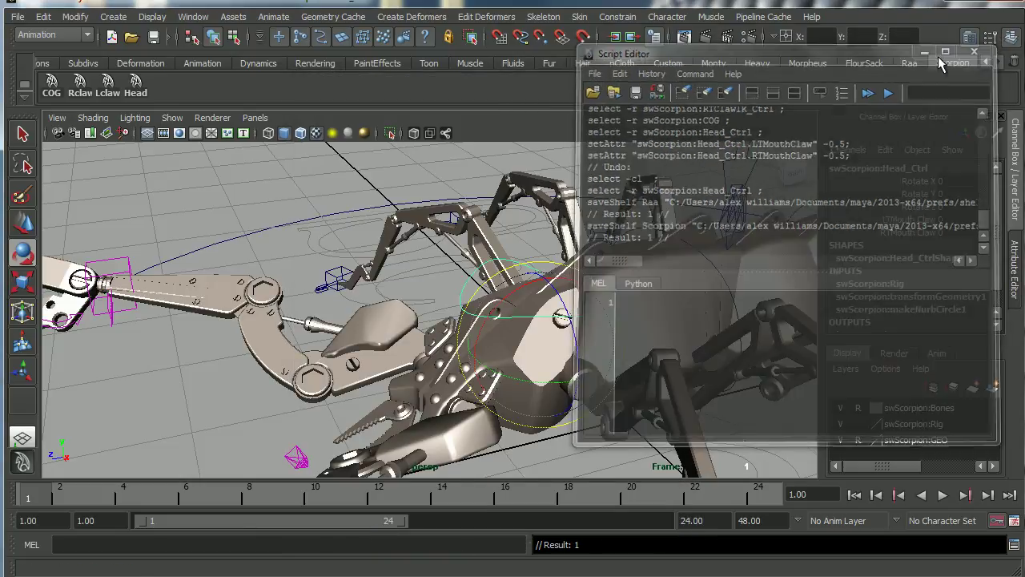
{"action": "right_click_drag", "start_coordinate": [522, 304], "coordinate": [481, 337], "text": "alt"}
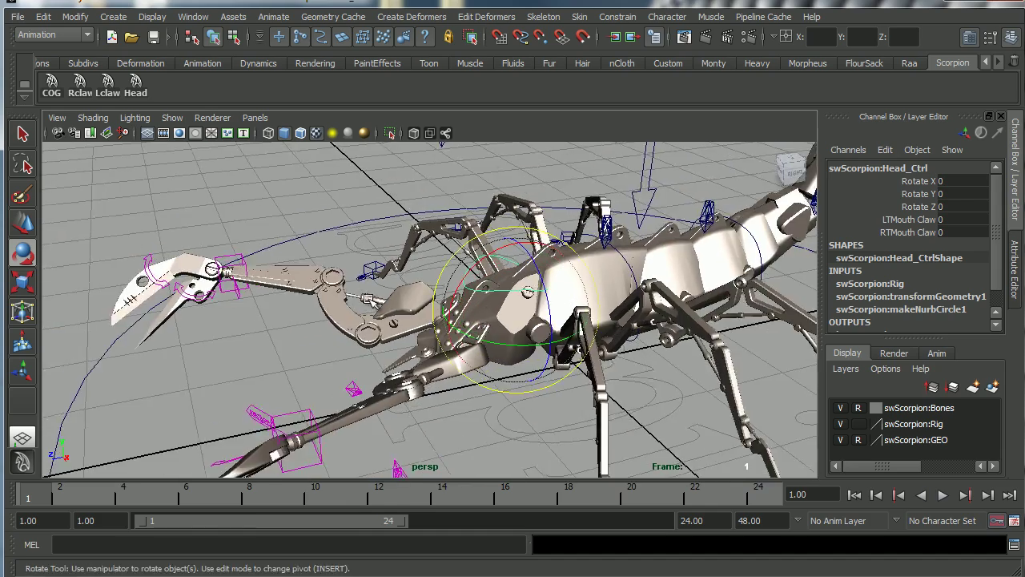
{"action": "middle_click_drag", "start_coordinate": [481, 336], "coordinate": [453, 307], "text": "alt"}
{"action": "right_click_drag", "start_coordinate": [453, 307], "coordinate": [439, 310], "text": "alt"}
{"action": "left_click_drag", "start_coordinate": [440, 310], "coordinate": [522, 350], "text": "alt"}
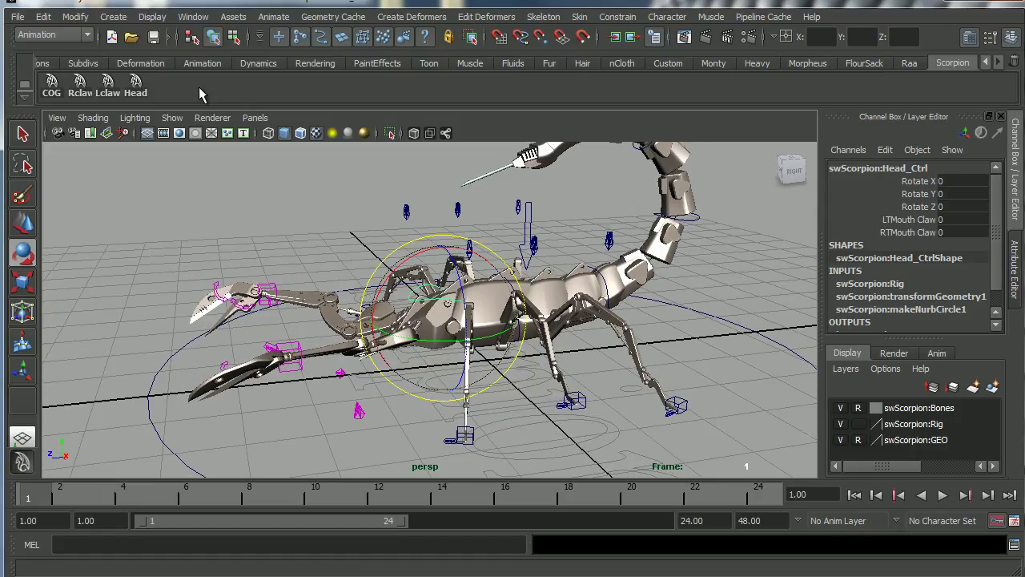
Create a new project named Scorpion_Walk with the default folder locations.
{"action": "left_click", "coordinate": [18, 17]}
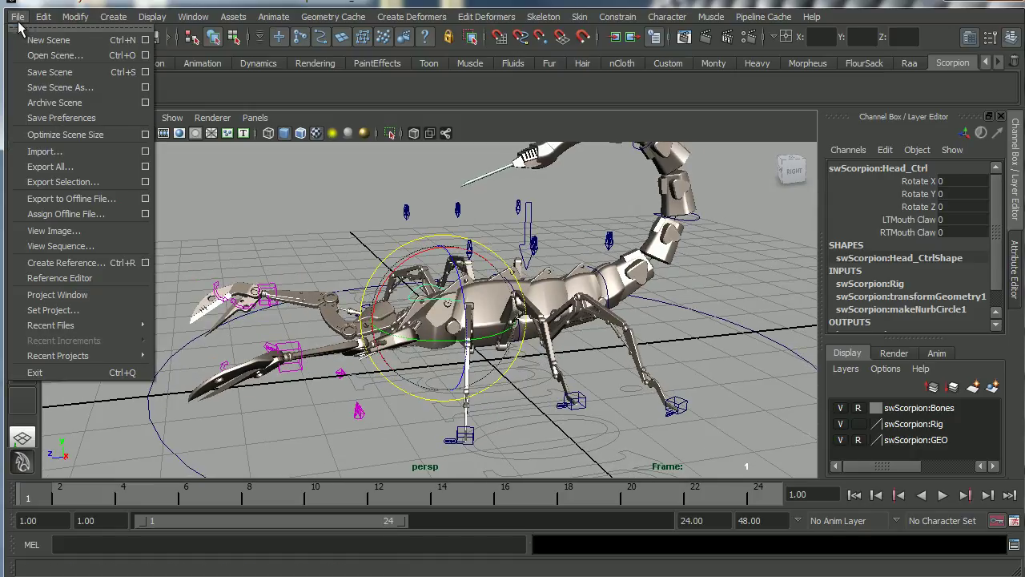
{"action": "left_click", "coordinate": [96, 298]}
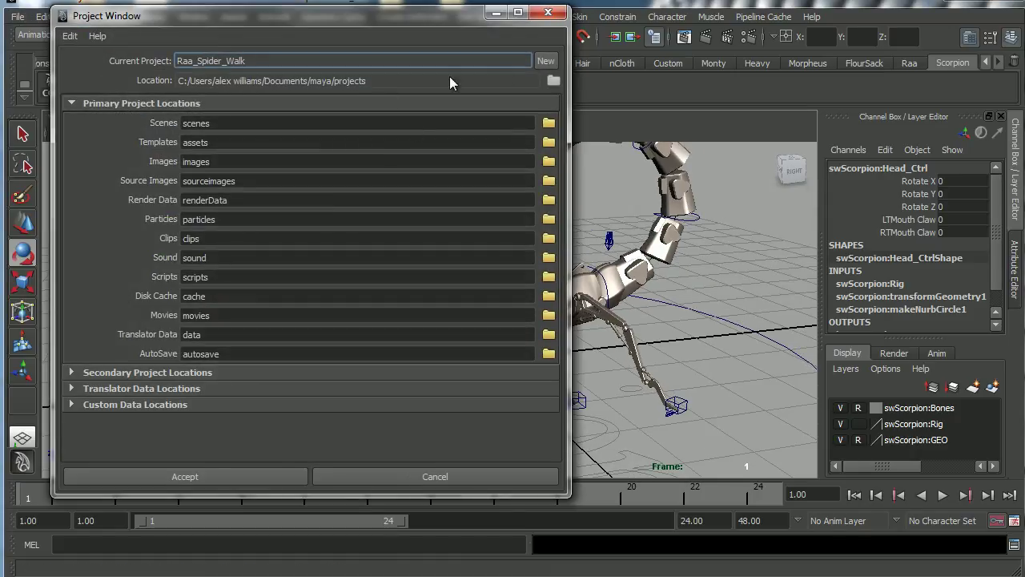
{"action": "left_click", "coordinate": [544, 62]}
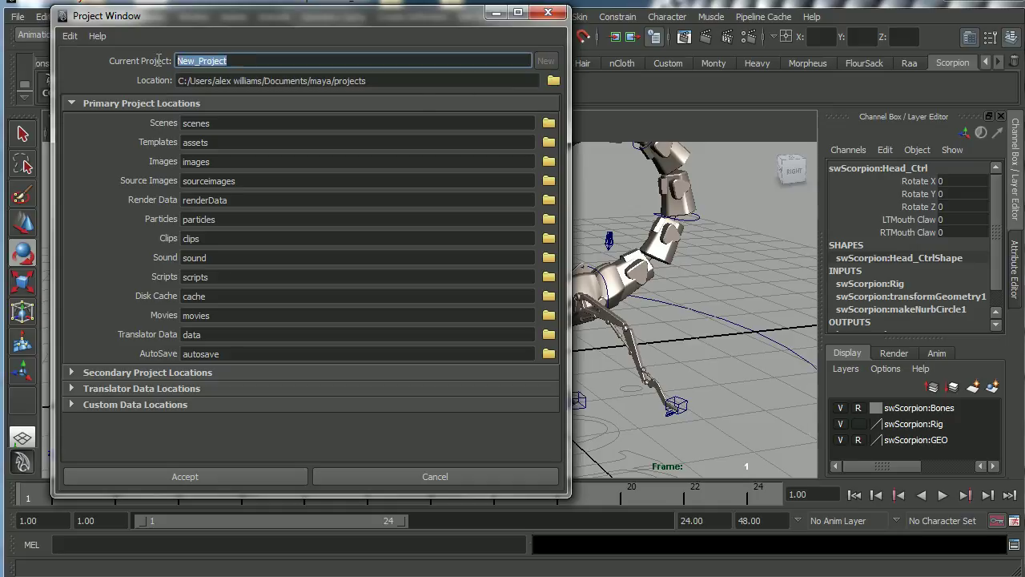
{"action": "type", "text": "Scorpion_Walk"}
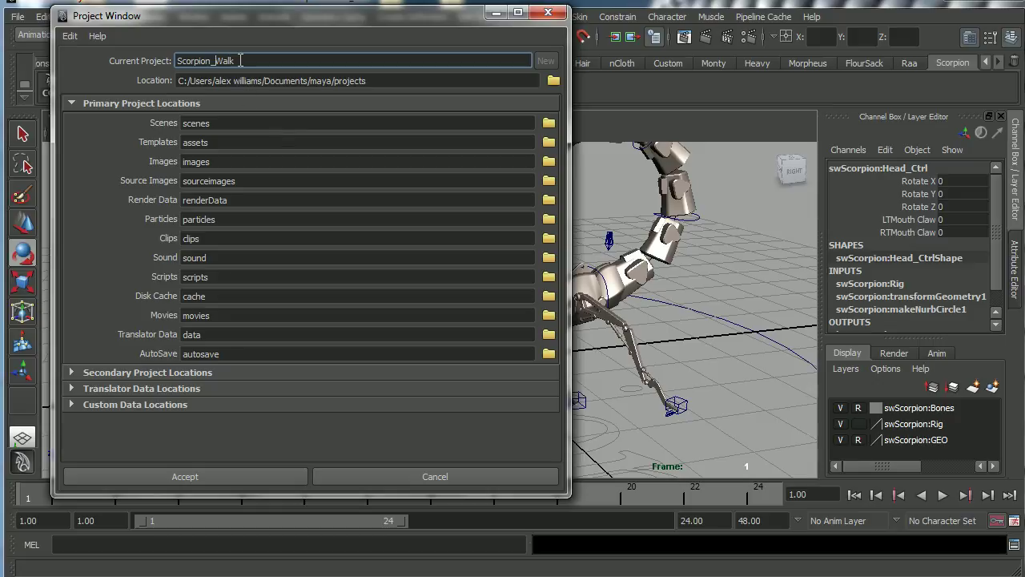
{"action": "left_click", "coordinate": [232, 475]}
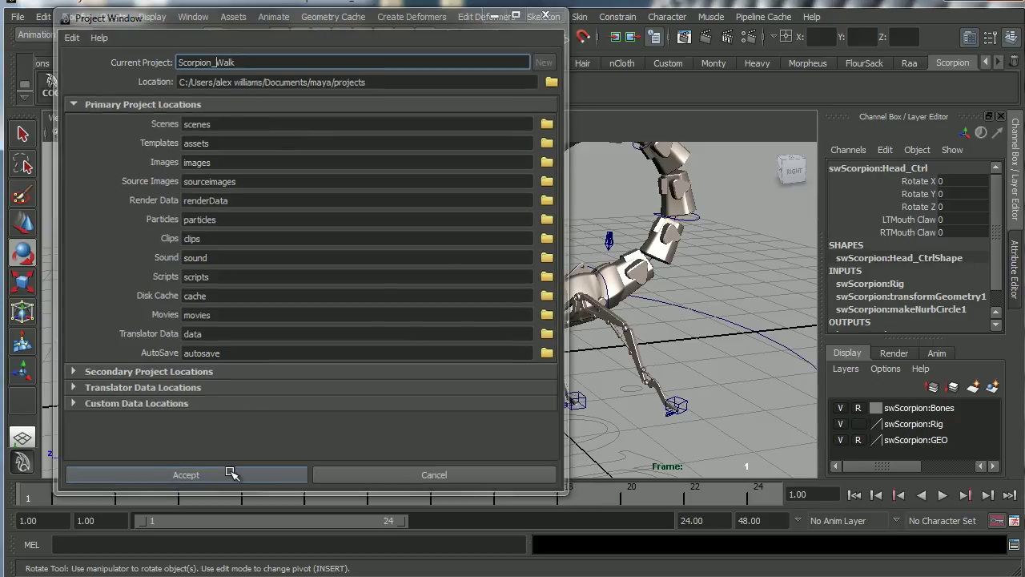
Set Scorpion_Walk as the current project.
{"action": "left_click", "coordinate": [18, 17]}
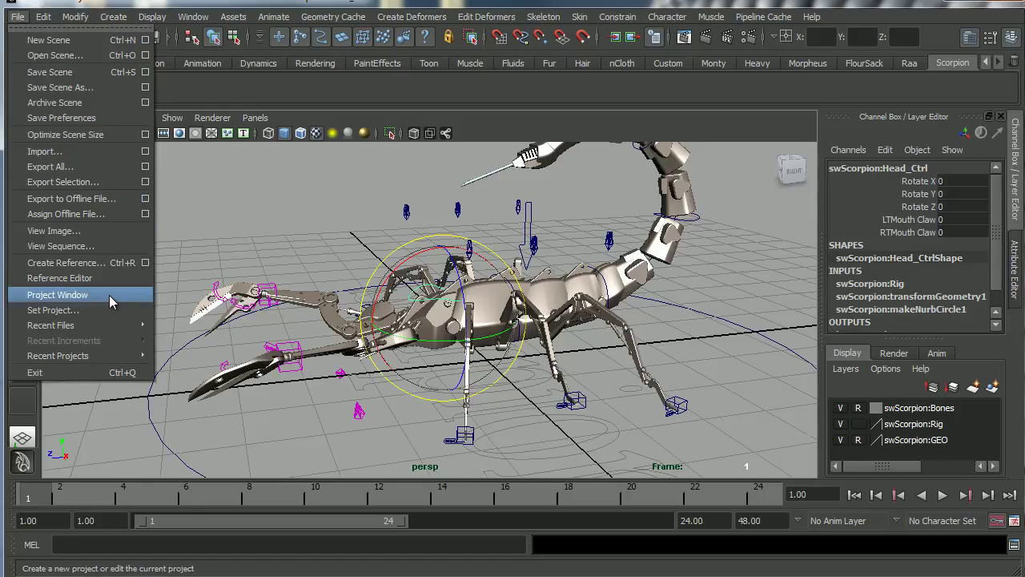
{"action": "left_click", "coordinate": [103, 310]}
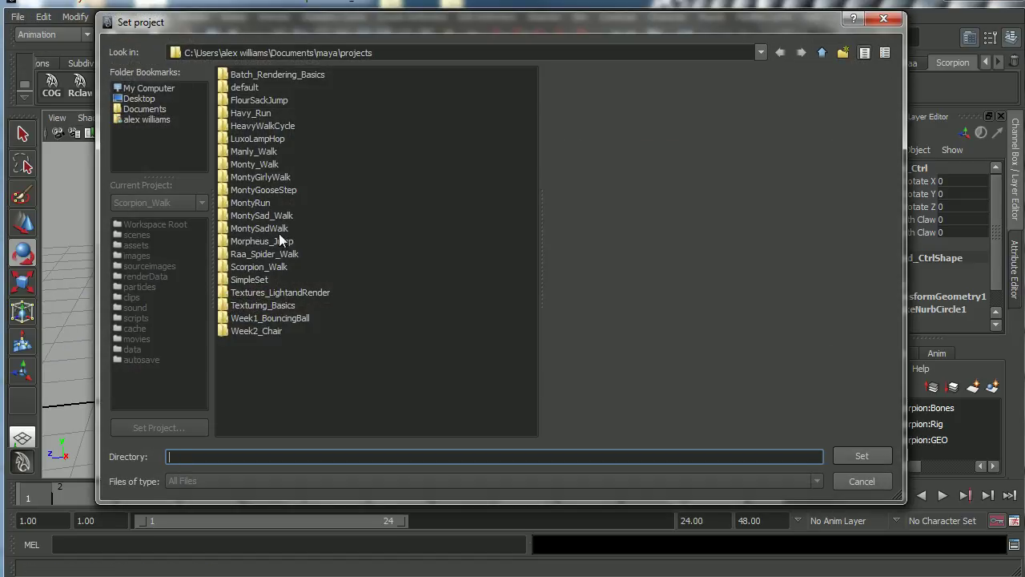
{"action": "left_click", "coordinate": [277, 266]}
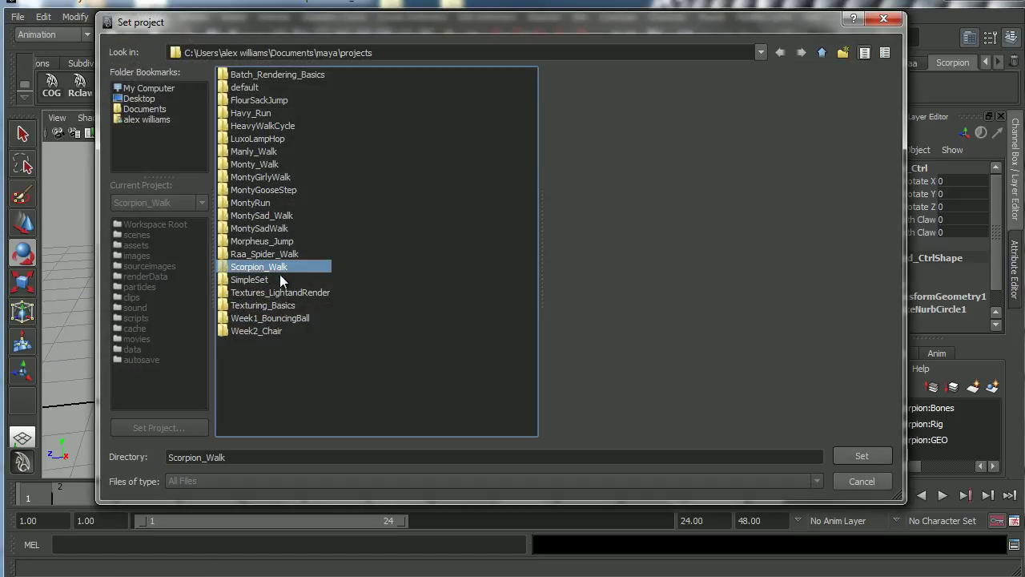
{"action": "left_click", "coordinate": [863, 455]}
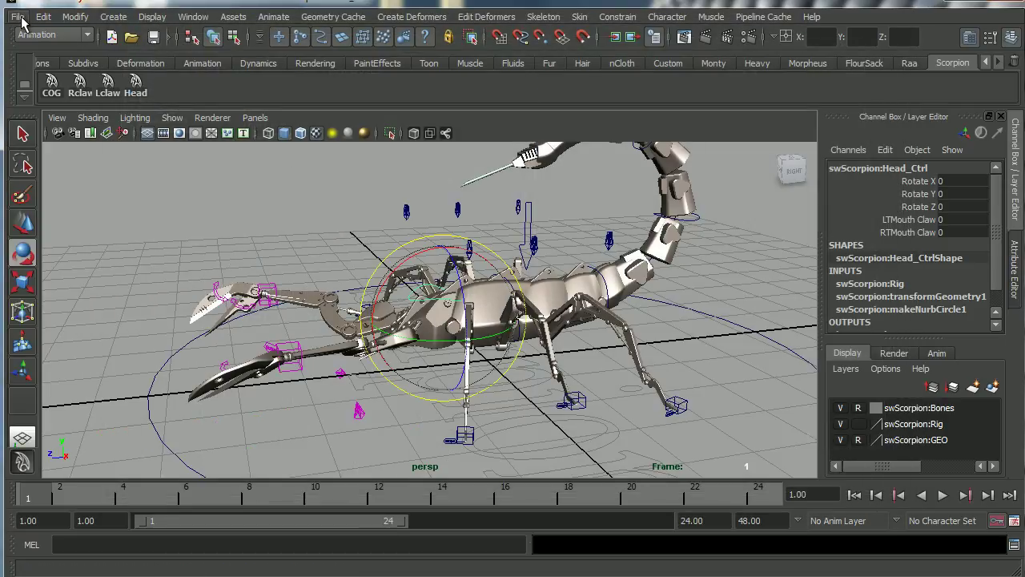
Save the scene as ScorpionWalk_v001 in Maya Binary format in the project's scenes folder, accepting the student version notice.
{"action": "left_click", "coordinate": [18, 16]}
{"action": "left_click", "coordinate": [54, 89]}
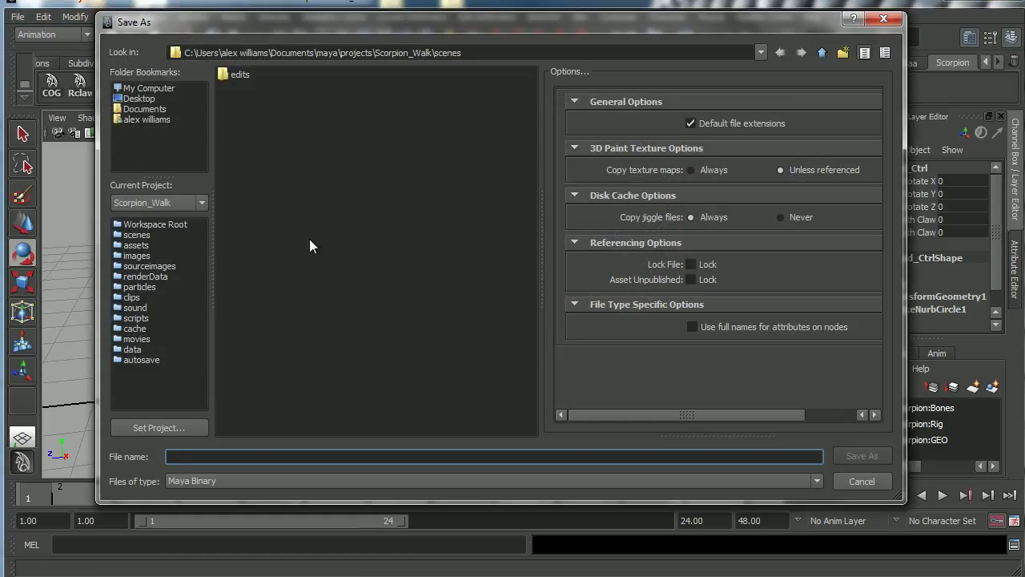
{"action": "type", "text": "ScorpionWalk_v001"}
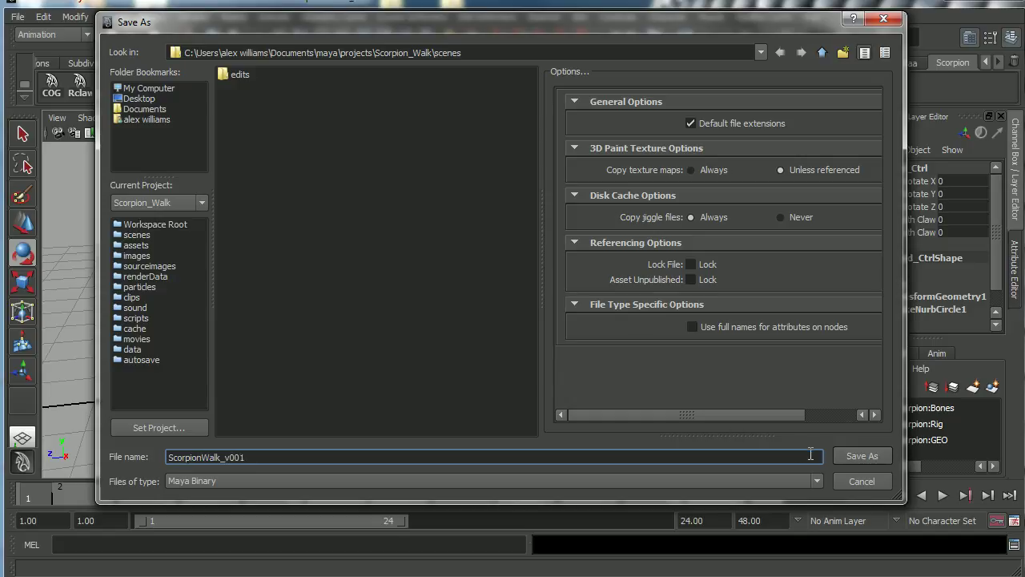
{"action": "left_click", "coordinate": [854, 455]}
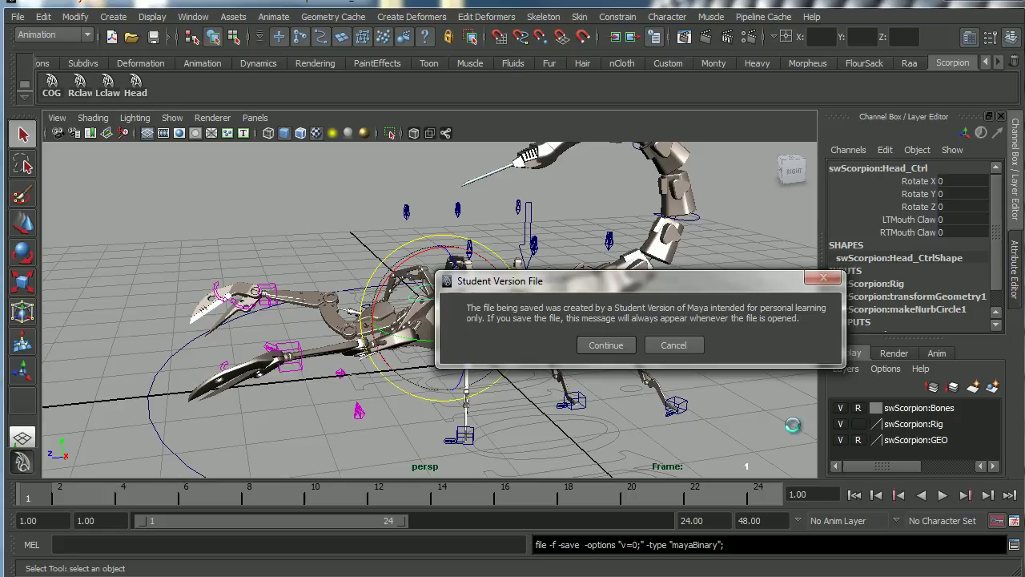
{"action": "left_click", "coordinate": [609, 346]}
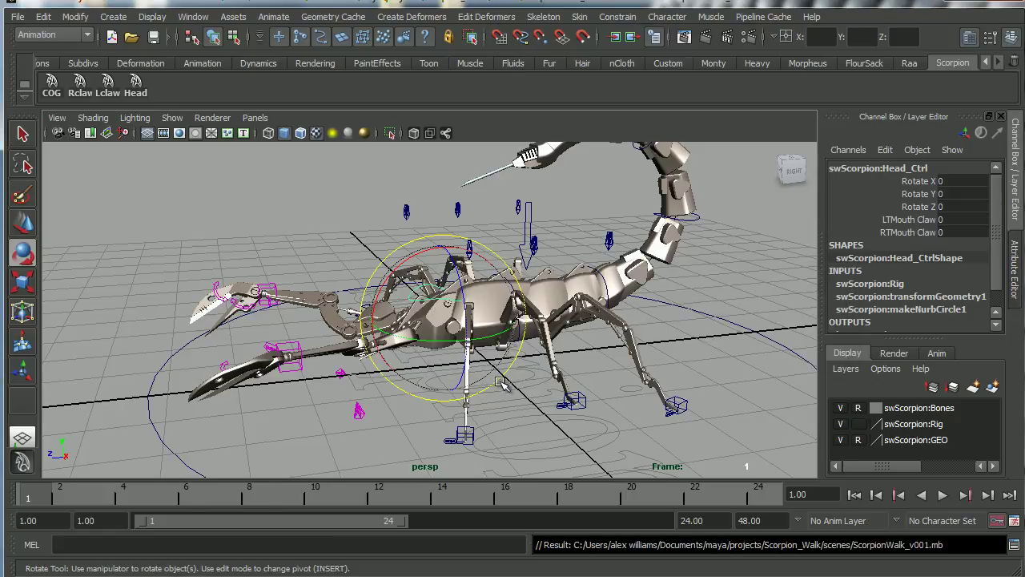
{"action": "left_click_drag", "start_coordinate": [470, 385], "coordinate": [513, 412], "text": "alt"}
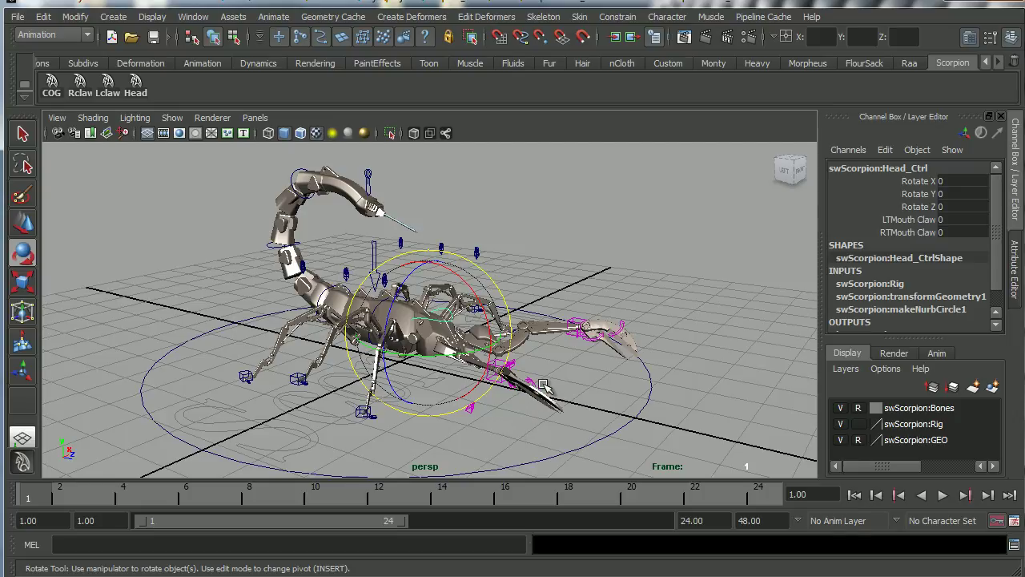
{"action": "left_click_drag", "start_coordinate": [534, 390], "coordinate": [512, 412], "text": "alt"}
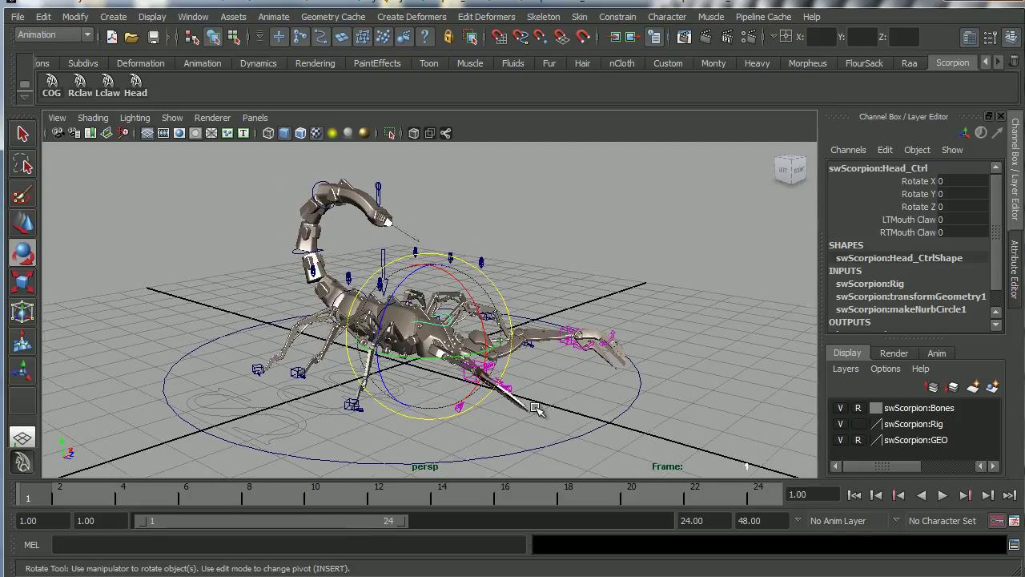